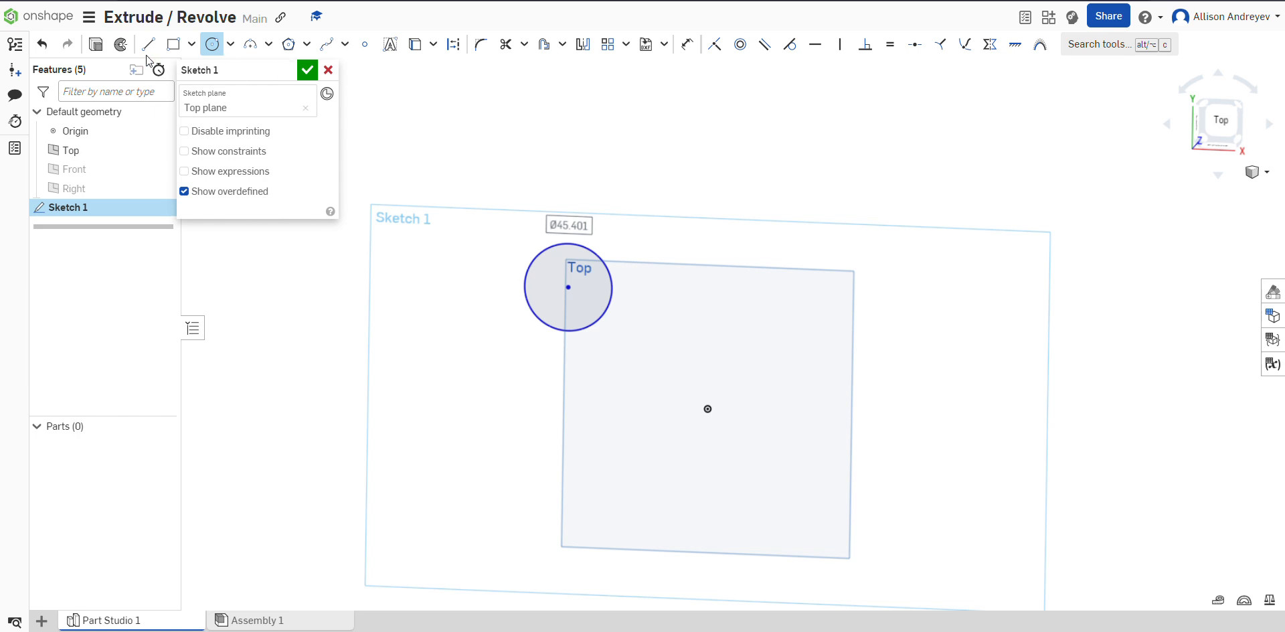
Step: Sketch a rectangle about 60 by 43 mm below the origin on the Top plane and finish the sketch
click(174, 44)
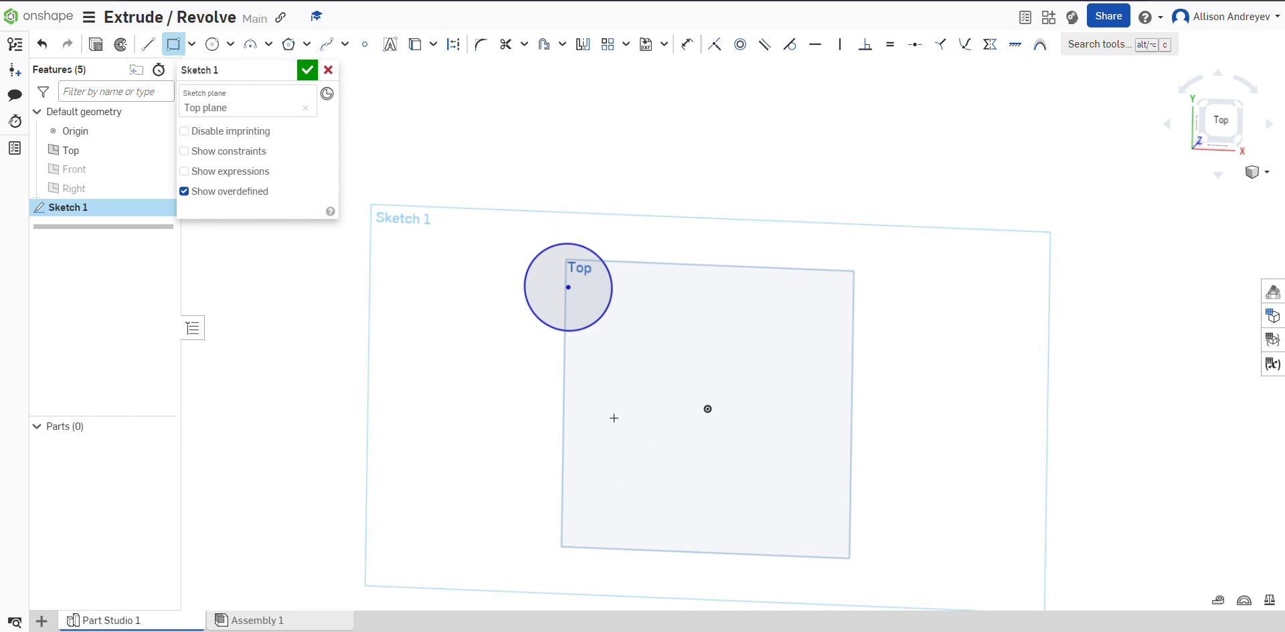
click(719, 538)
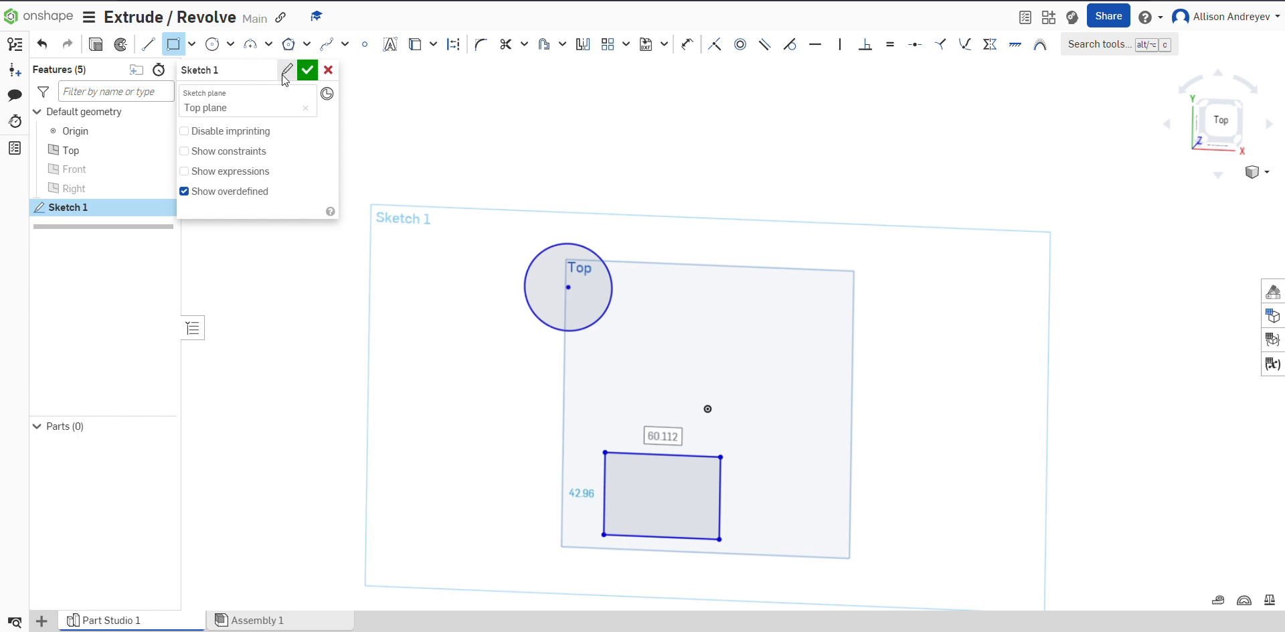
click(308, 75)
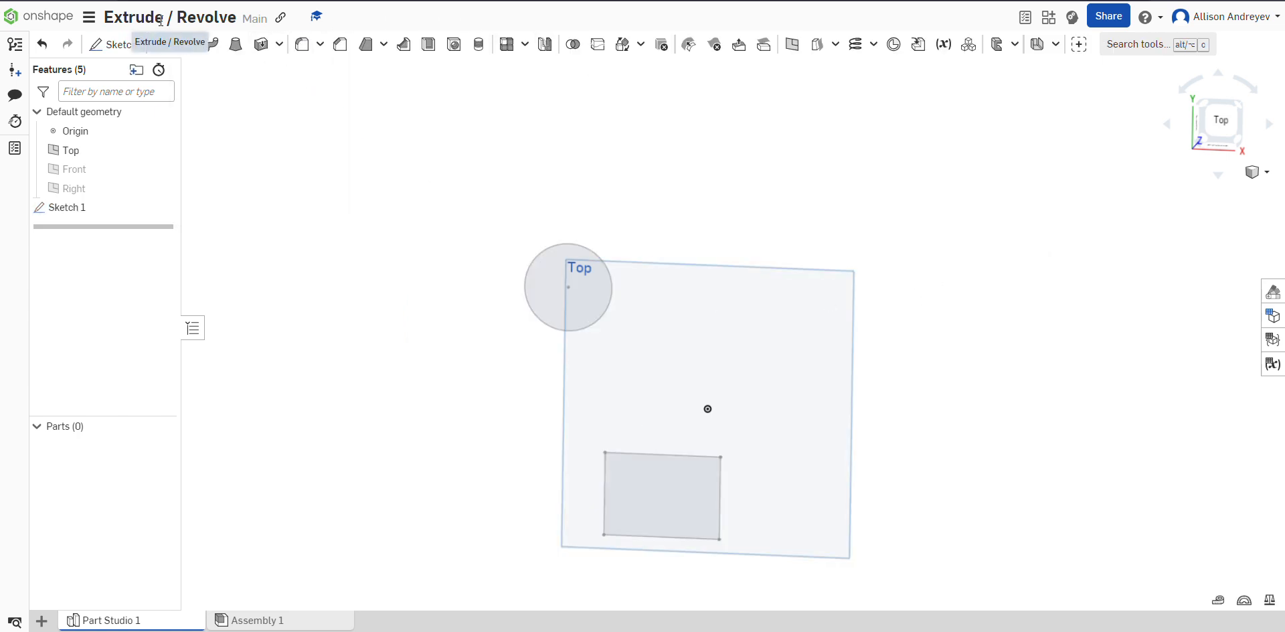
Step: Extrude the sketched rectangle as a new solid with a blind depth of (80/2) mm
click(159, 52)
click(713, 472)
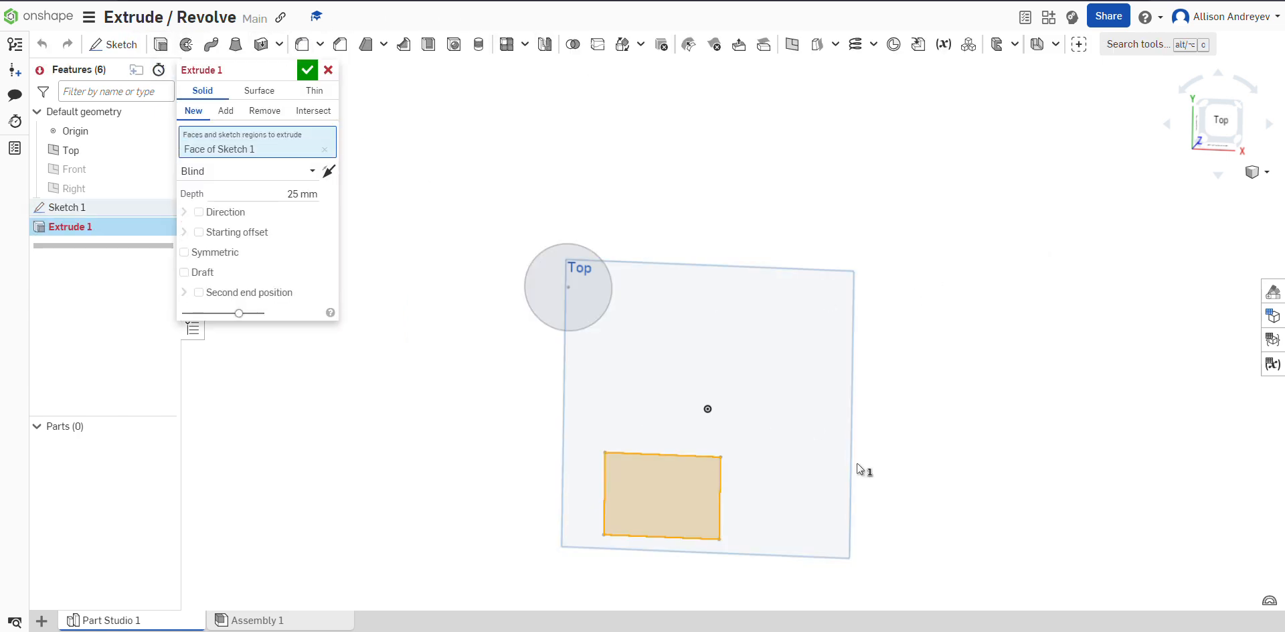
mouse_move(861, 468)
right_down()
mouse_move(975, 459)
mouse_move(1051, 349)
right_up()
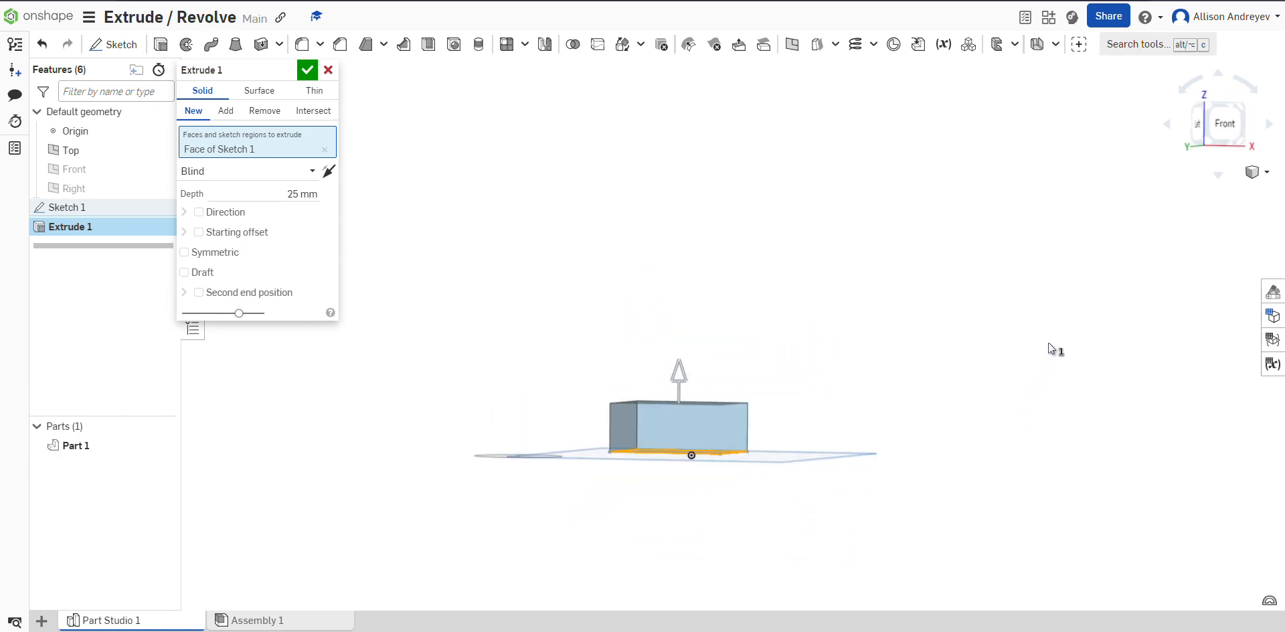
right_drag(824, 354, 937, 363)
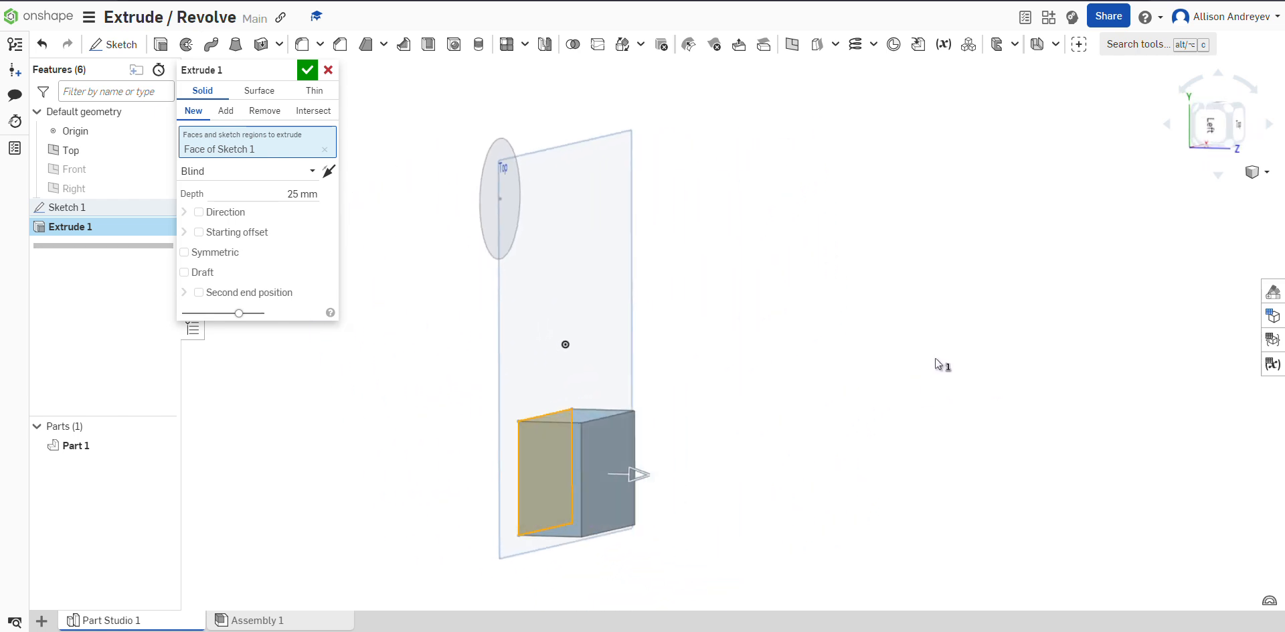
drag(636, 488, 730, 438)
drag(767, 507, 699, 499)
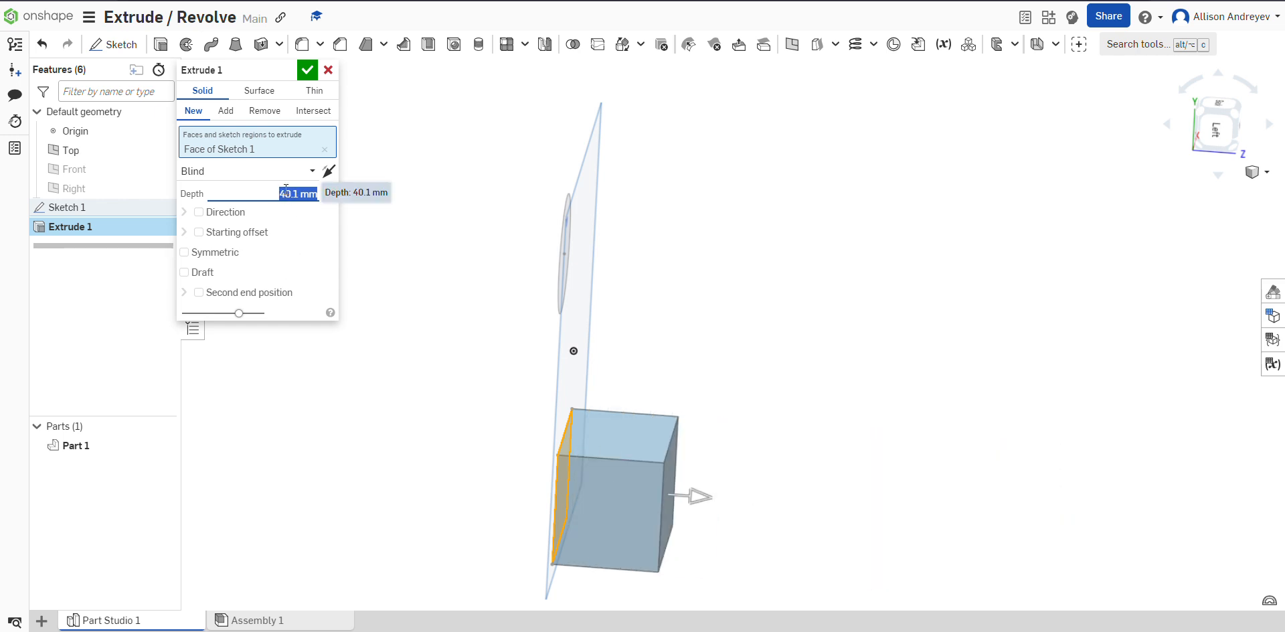
text(89)
key(Return)
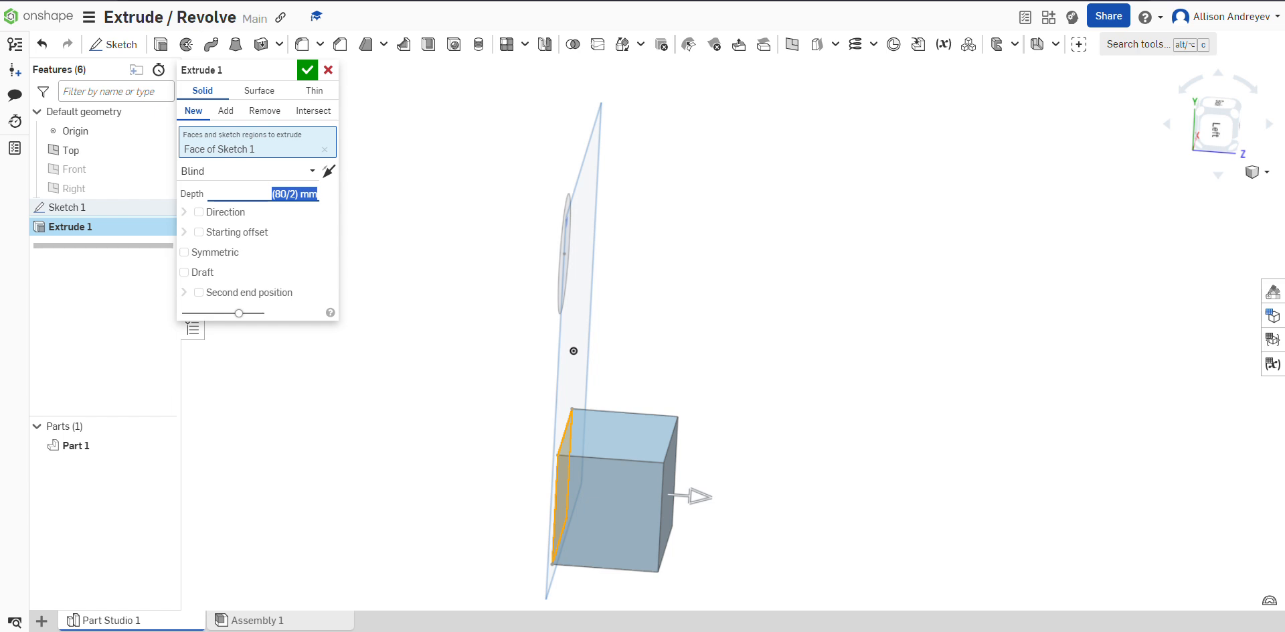
Step: Preview the rectangle's extrusion as Remove, restore it to New, and accept the extrusion
click(237, 114)
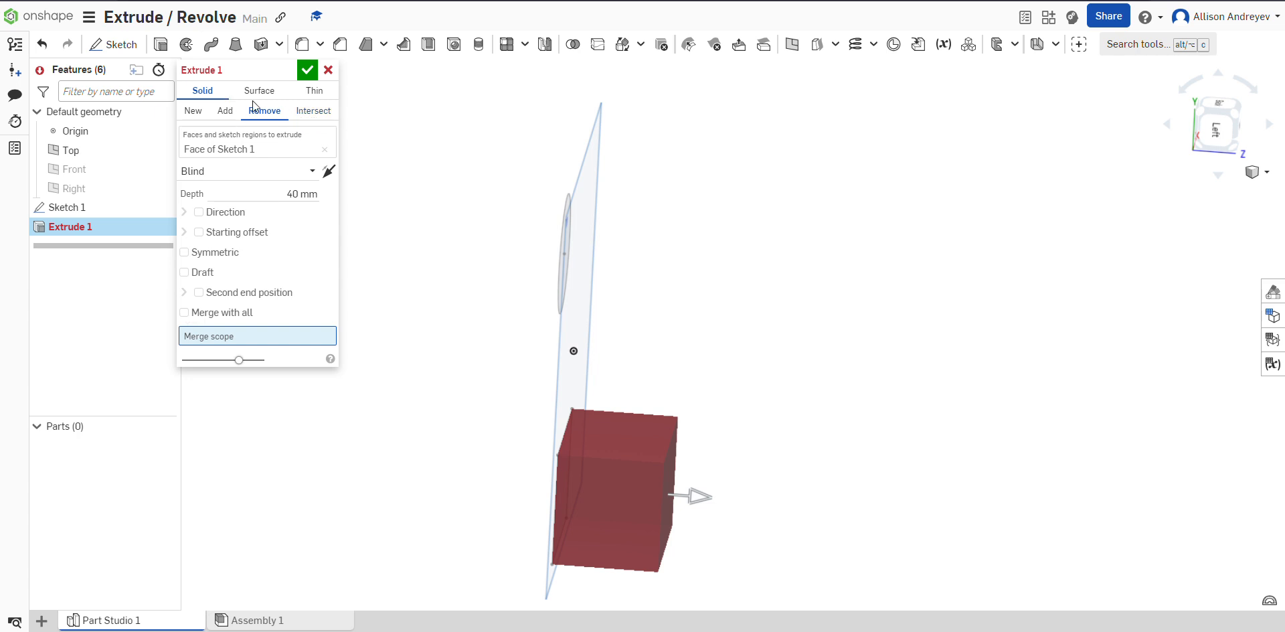
click(193, 111)
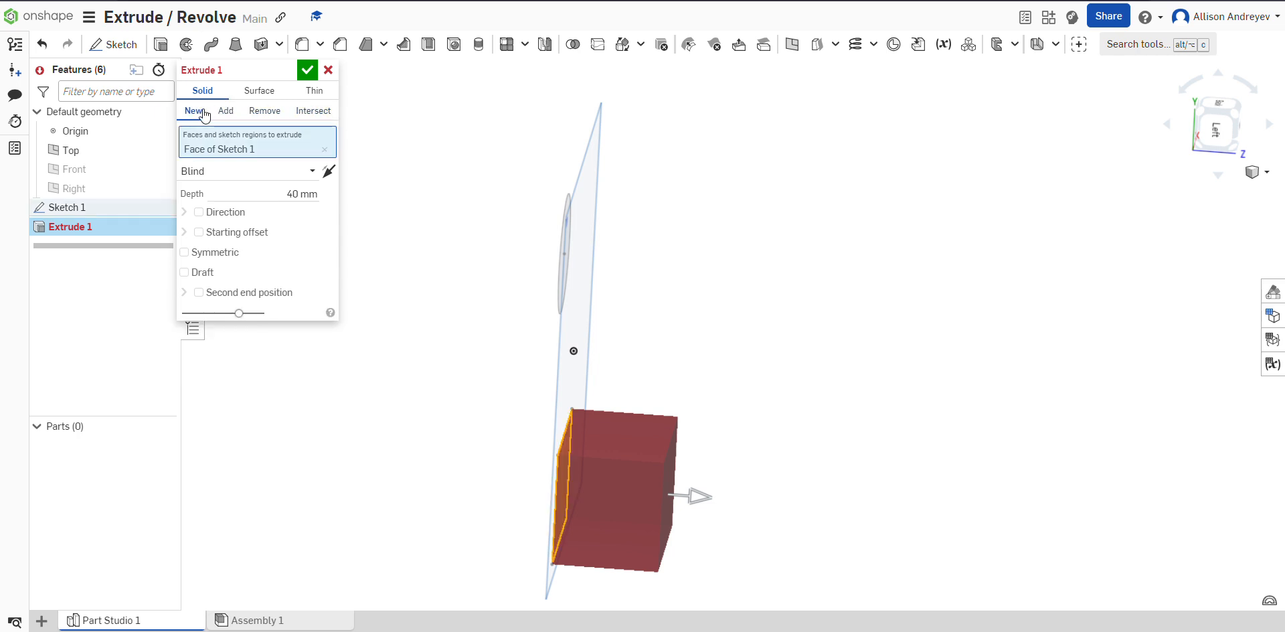
mouse_move(784, 404)
right_down()
mouse_move(733, 379)
mouse_move(716, 465)
mouse_move(682, 499)
mouse_move(734, 514)
mouse_move(709, 408)
mouse_move(741, 384)
right_up()
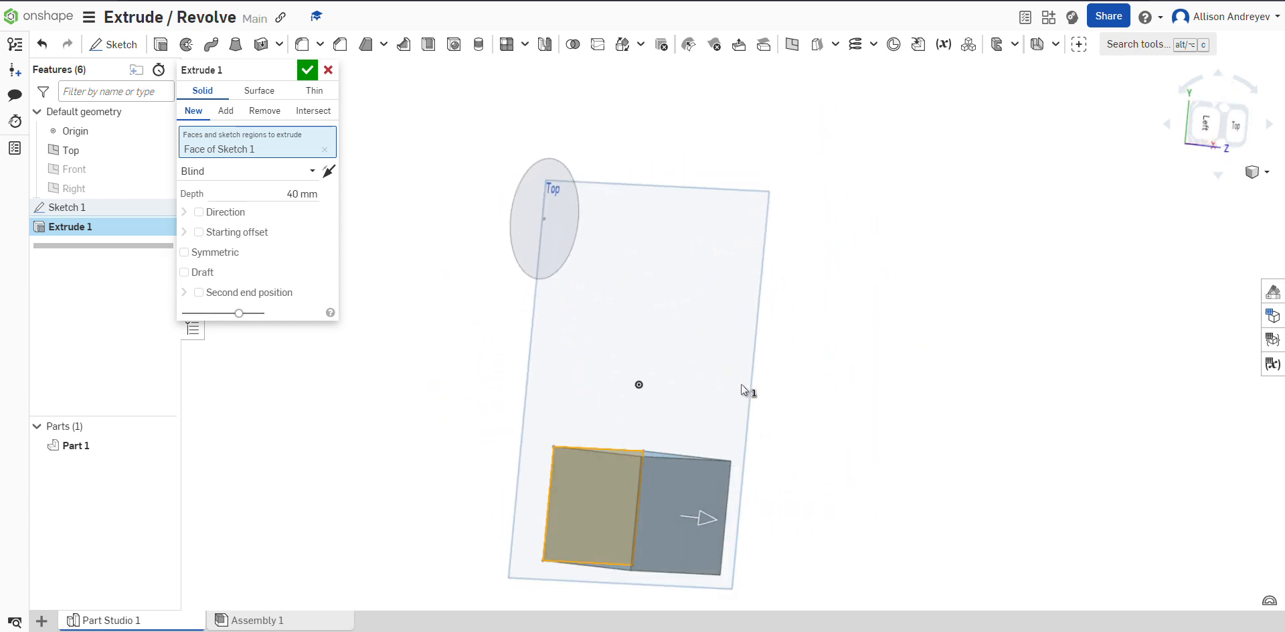
click(308, 72)
right_drag(769, 340, 685, 325)
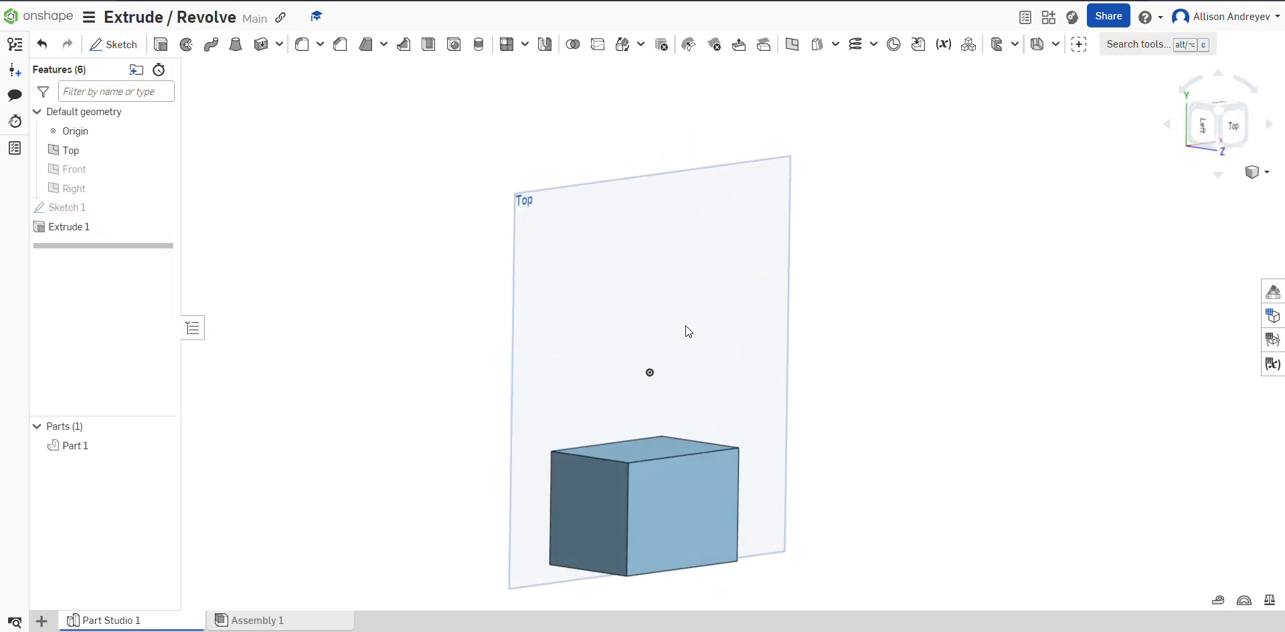
Step: Sketch a circle about 31 mm in diameter on the block's extruded end face and finish the sketch
click(735, 504)
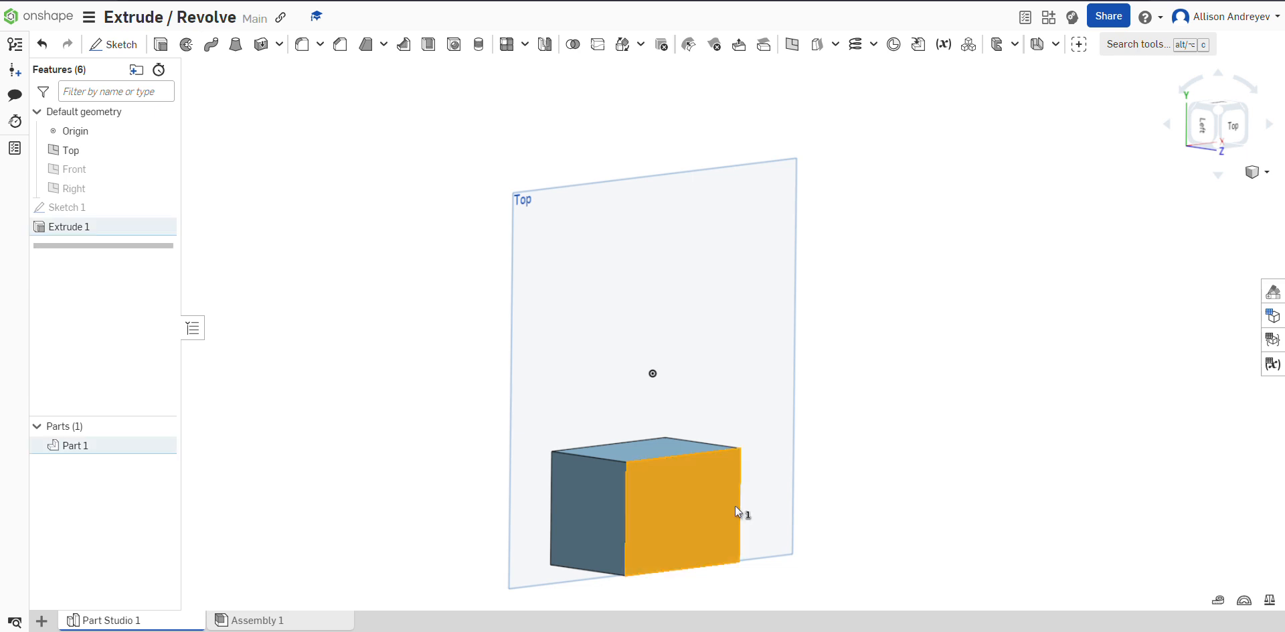
mouse_move(735, 504)
right_down()
mouse_move(793, 479)
mouse_move(749, 429)
right_up()
click(113, 44)
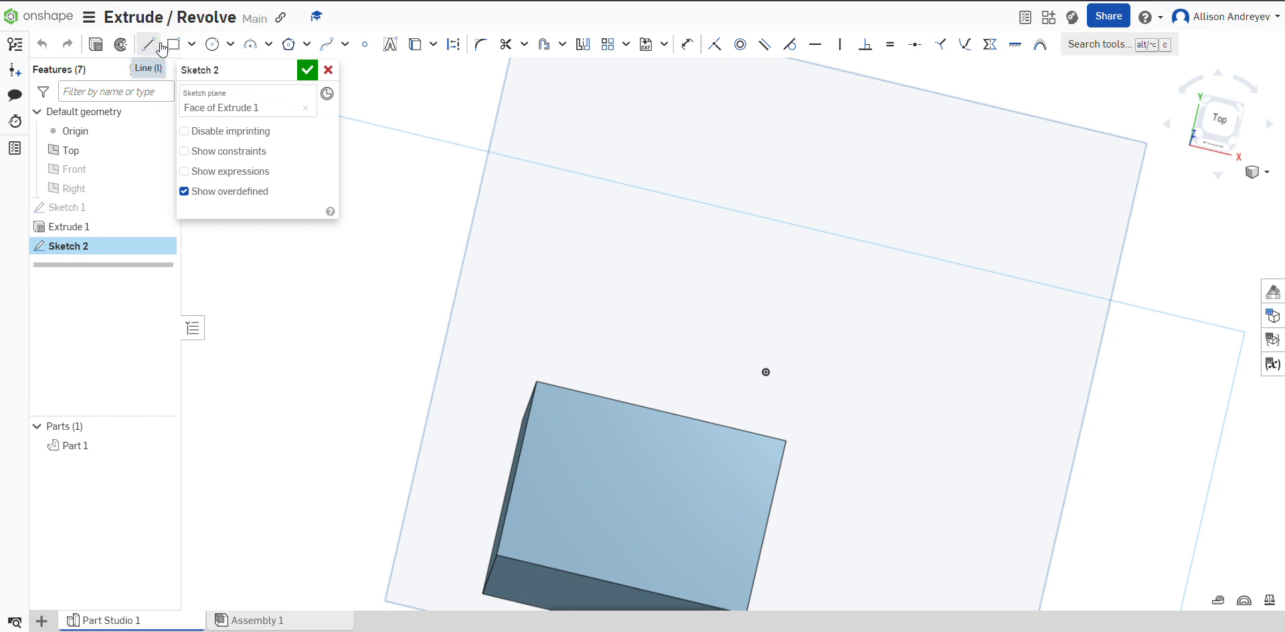
click(212, 44)
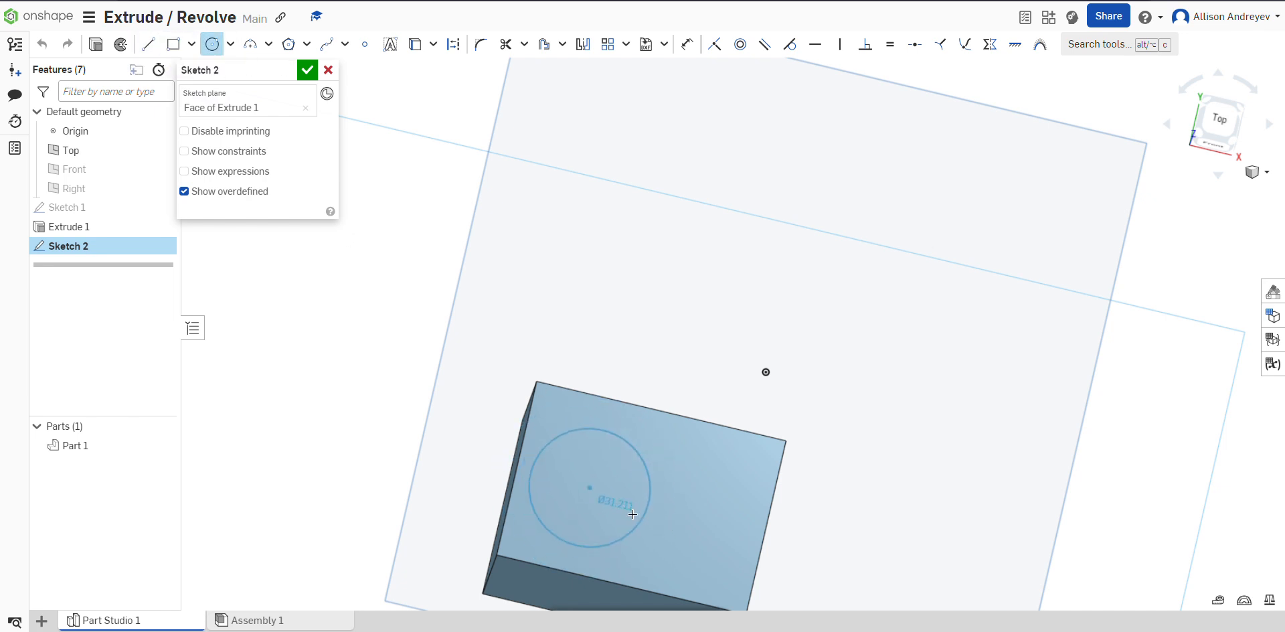
click(638, 521)
click(311, 72)
Step: Extrude the sketched circle by 10.1 mm and change the operation to Remove so it cuts into the block
right_drag(797, 435, 803, 348)
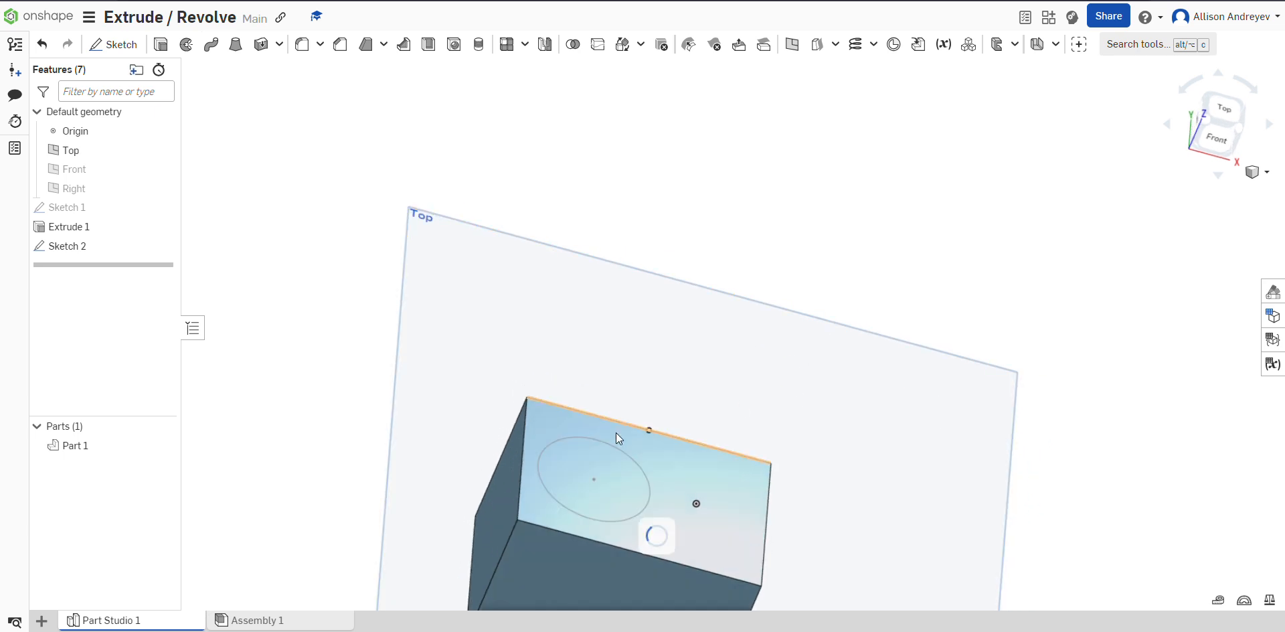
click(161, 44)
right_drag(733, 328, 835, 437)
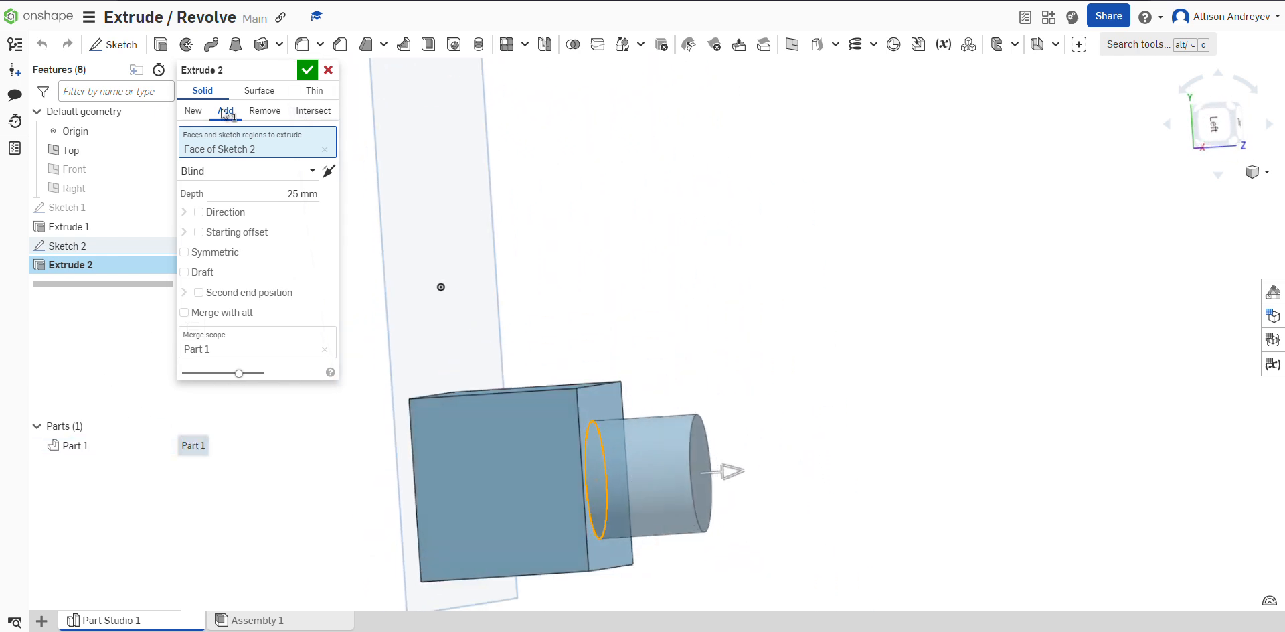
click(187, 114)
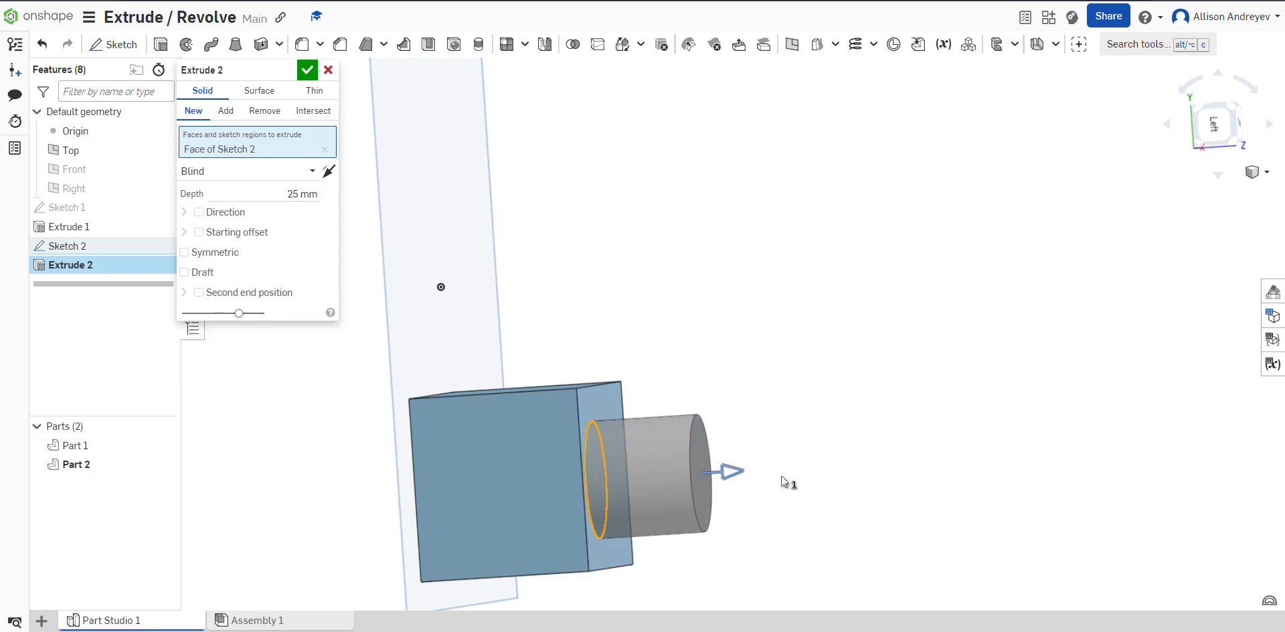
drag(782, 480, 659, 486)
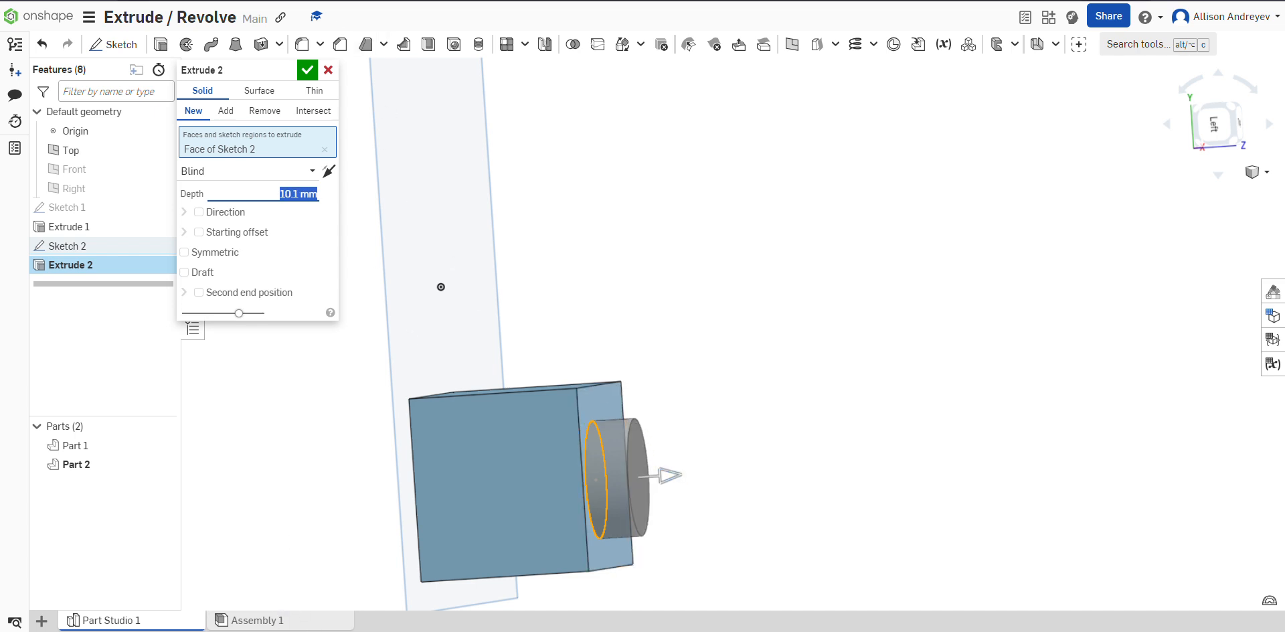
click(265, 110)
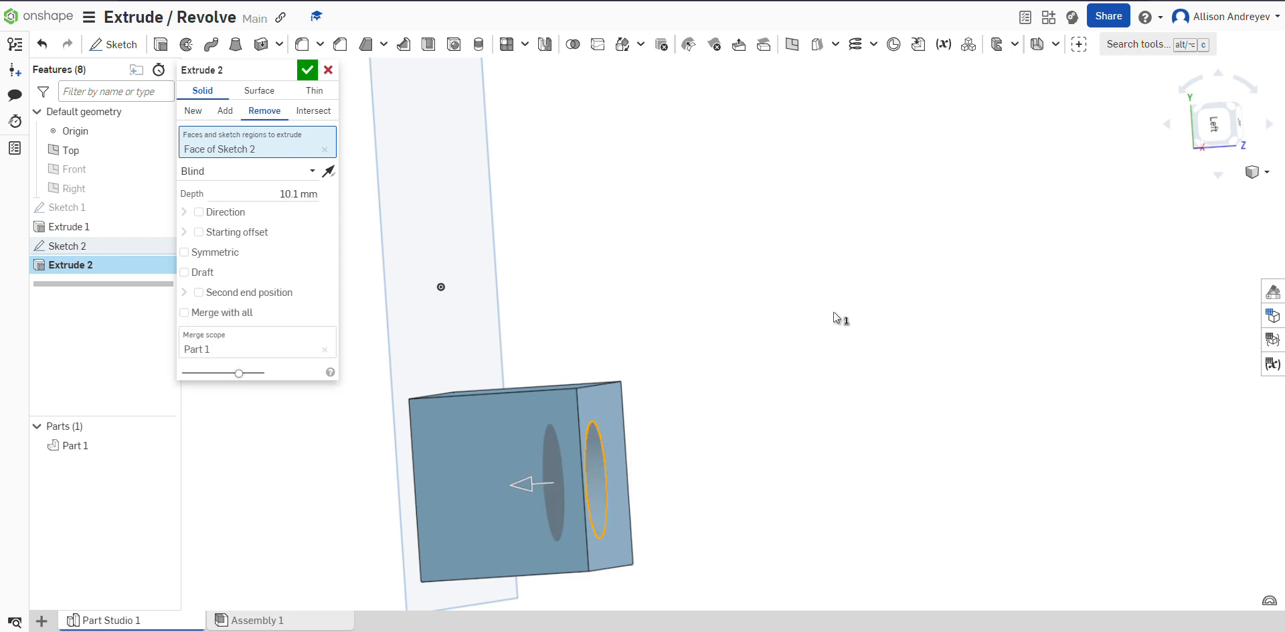
Step: Try extending the circular cut through the whole block and bring its depth back to 30 mm
right_drag(837, 316, 552, 482)
drag(551, 482, 330, 524)
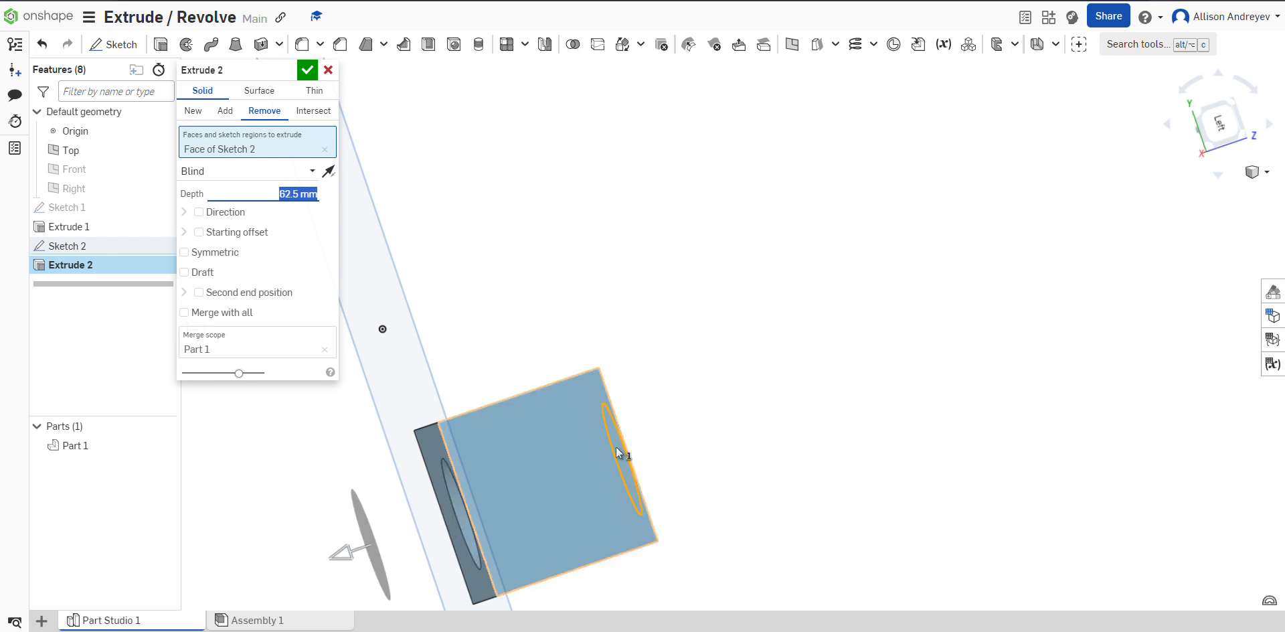
right_drag(622, 451, 831, 419)
scroll(830, 418, down, 5)
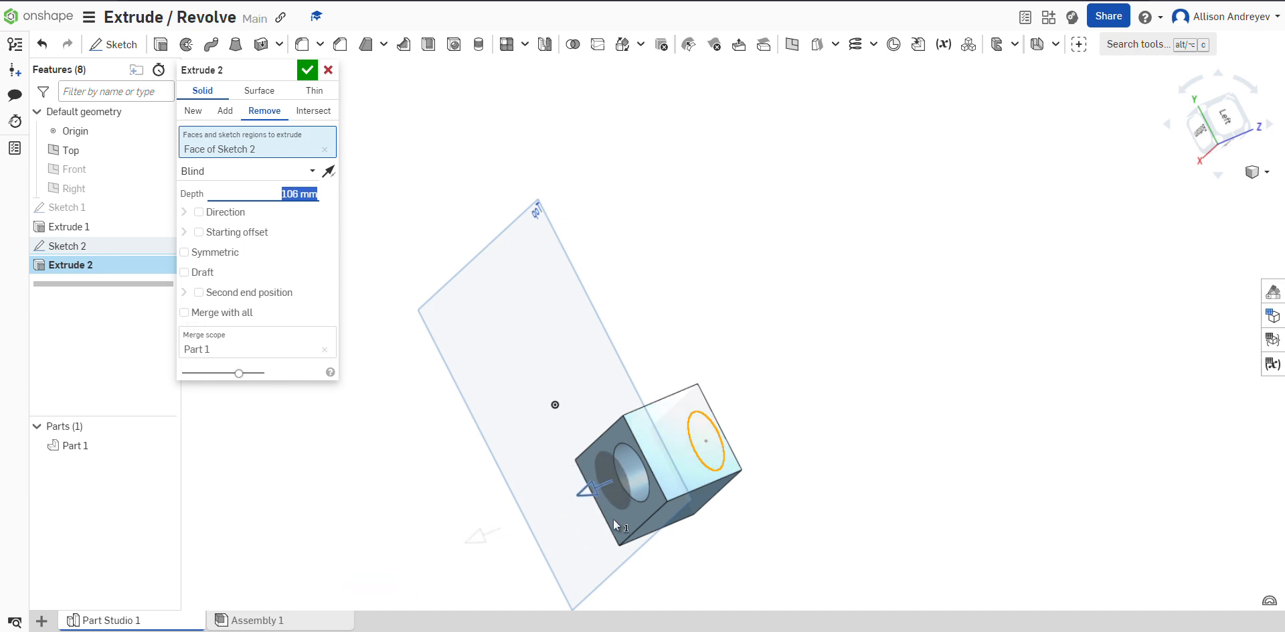
drag(613, 519, 639, 509)
drag(753, 467, 757, 466)
right_drag(807, 433, 704, 471)
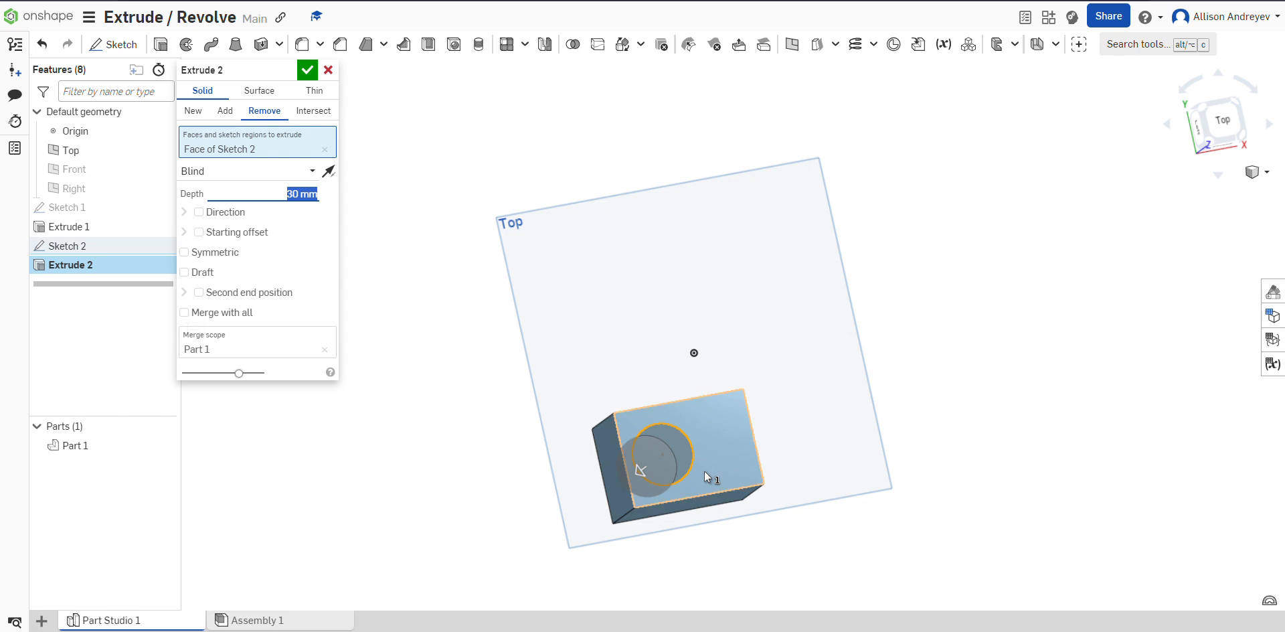
Step: Activate the cut's merge scope, keeping Part 1 as the target, and accept the circular cut
scroll(657, 427, up, 3)
mouse_move(964, 361)
right_down()
mouse_move(935, 333)
mouse_move(847, 390)
right_up()
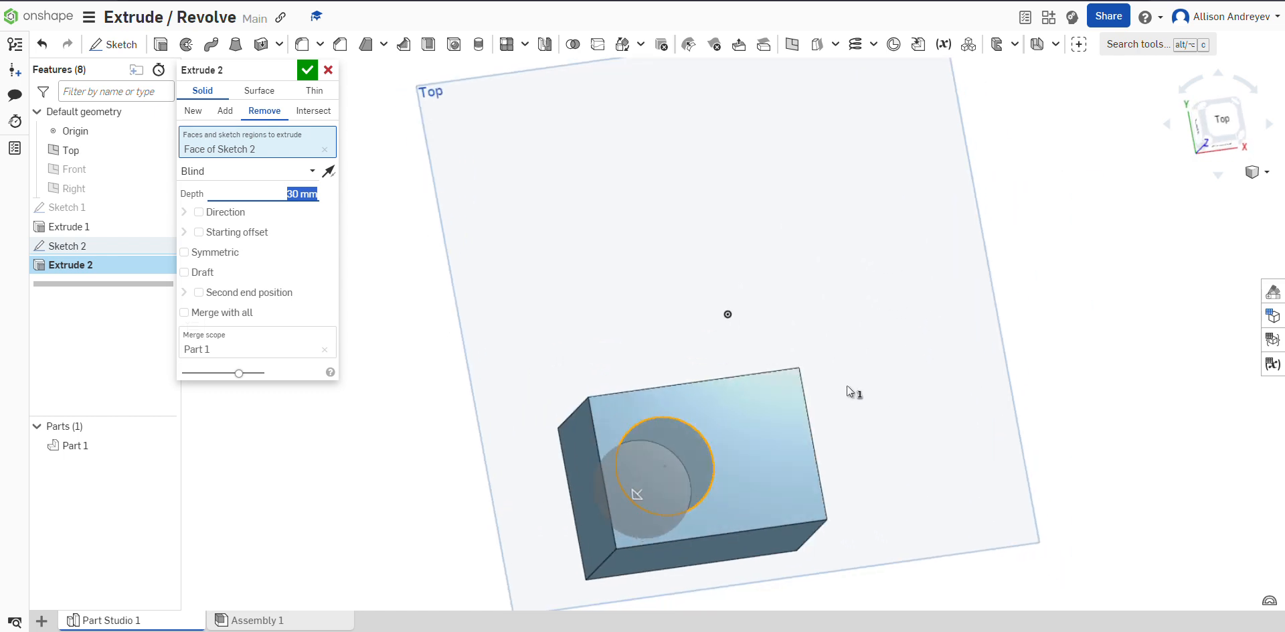
scroll(1215, 464, up, 3)
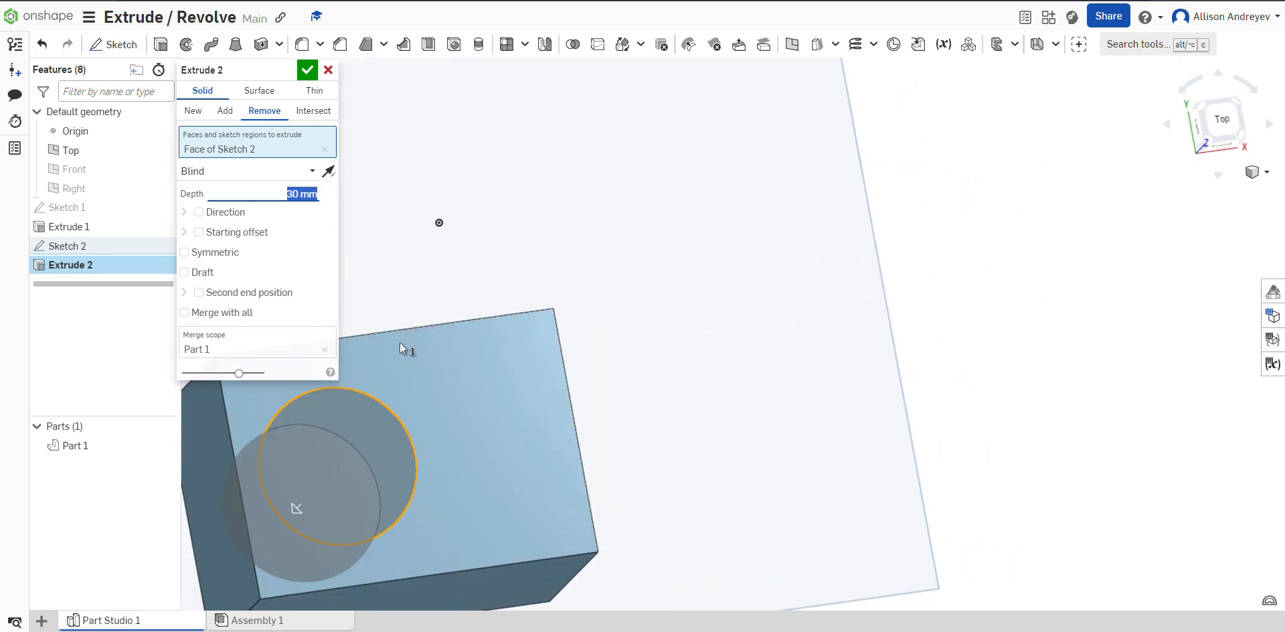
click(308, 337)
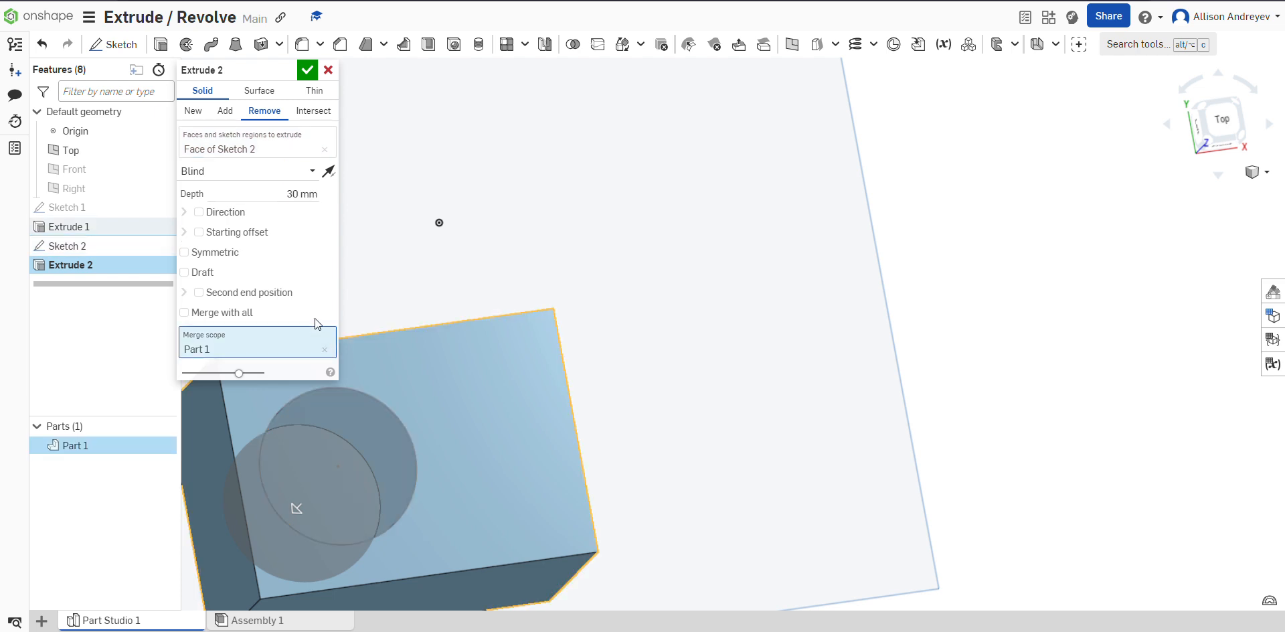
click(308, 72)
mouse_move(473, 284)
right_down()
mouse_move(447, 273)
mouse_move(468, 348)
mouse_move(462, 305)
mouse_move(479, 258)
mouse_move(677, 308)
mouse_move(623, 261)
mouse_move(645, 355)
right_up()
scroll(479, 259, down, 5)
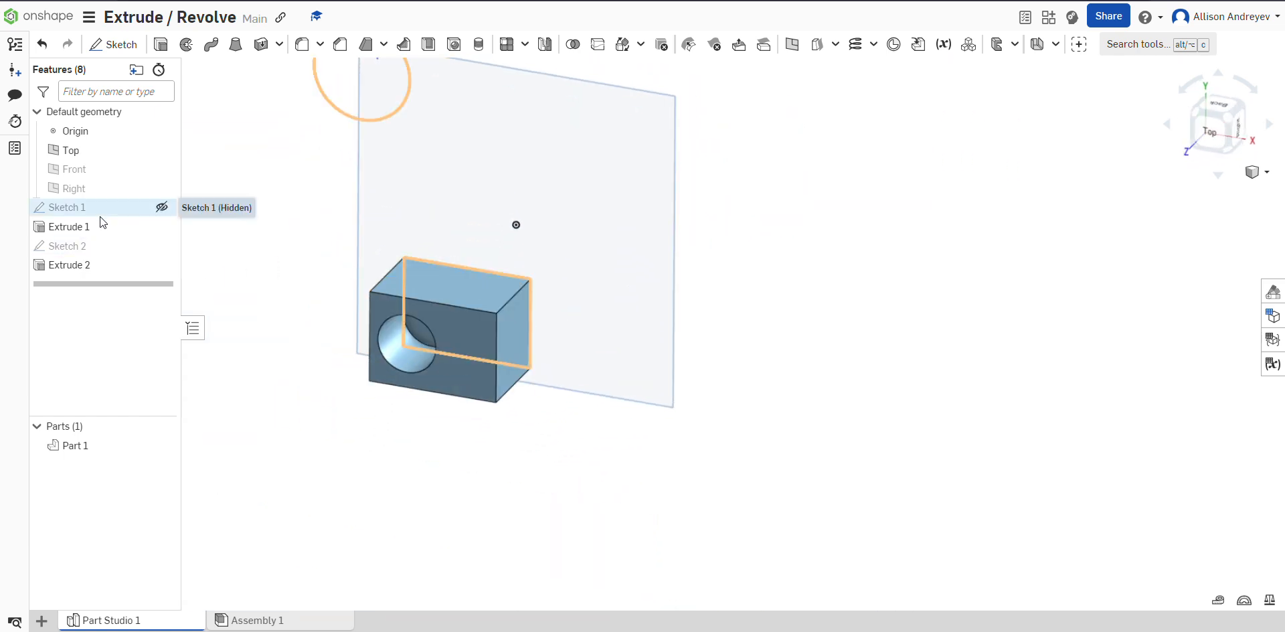
Step: Start a shell that removes the block's end face farthest from the hole, and try the outward wall direction
click(429, 44)
right_drag(703, 378, 468, 267)
click(480, 311)
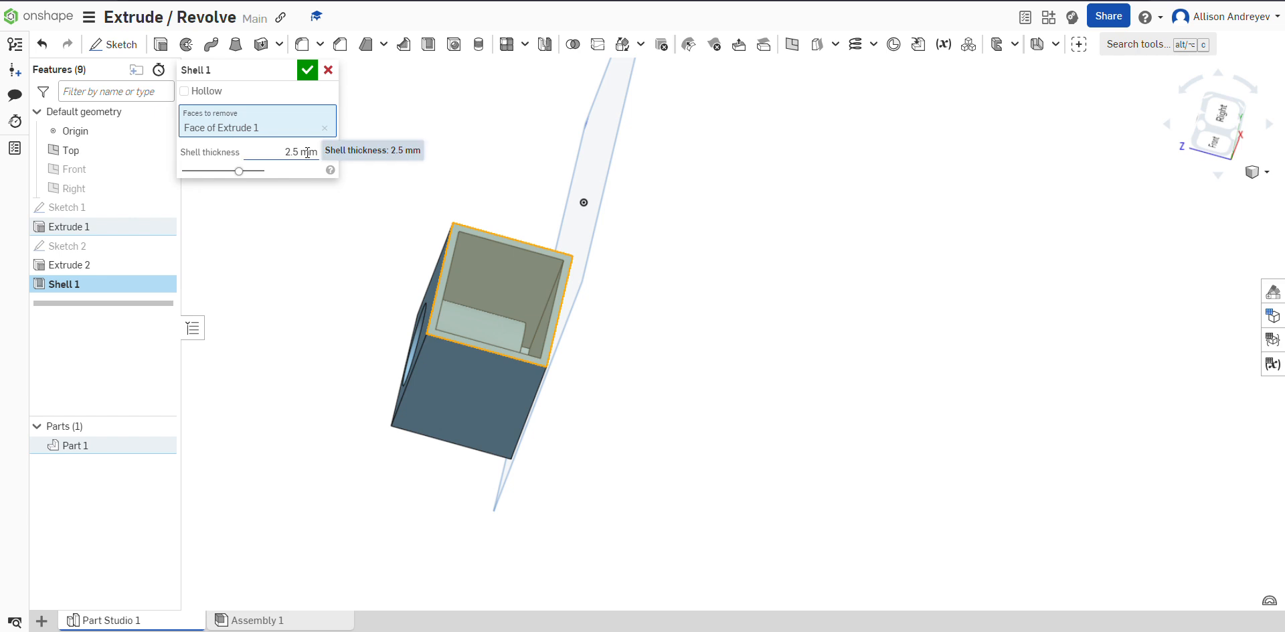
click(328, 151)
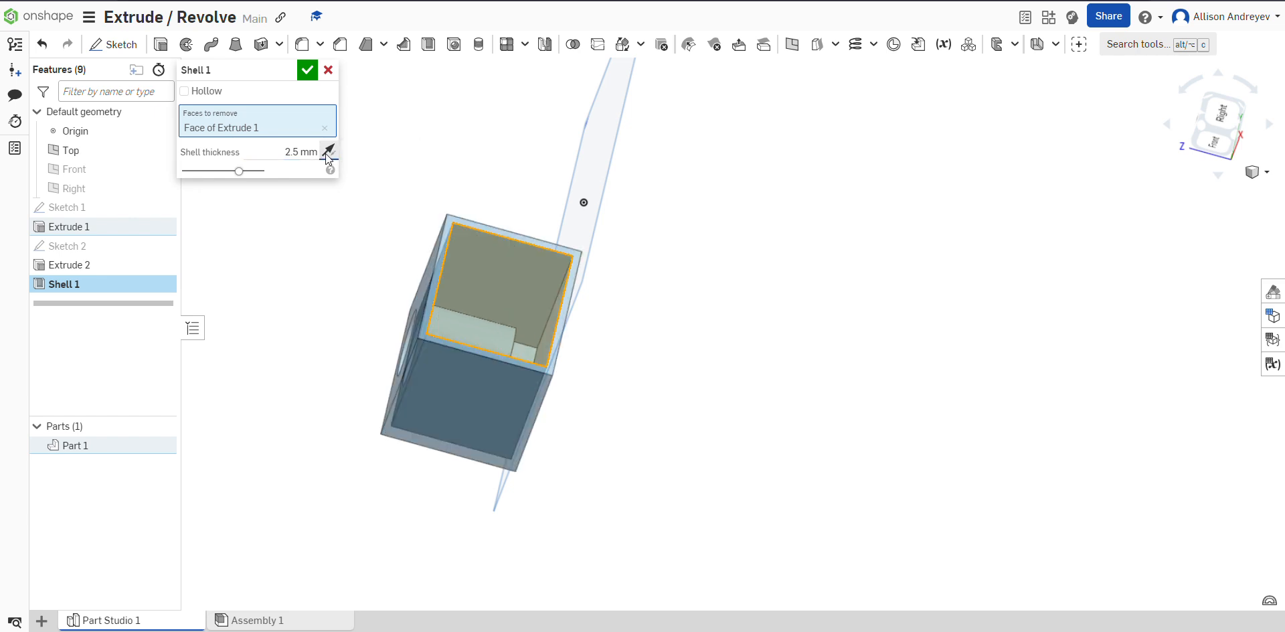
right_drag(599, 303, 485, 352)
Step: Set the shell thickness to 7 mm with the walls directed inward and accept the shell
click(286, 155)
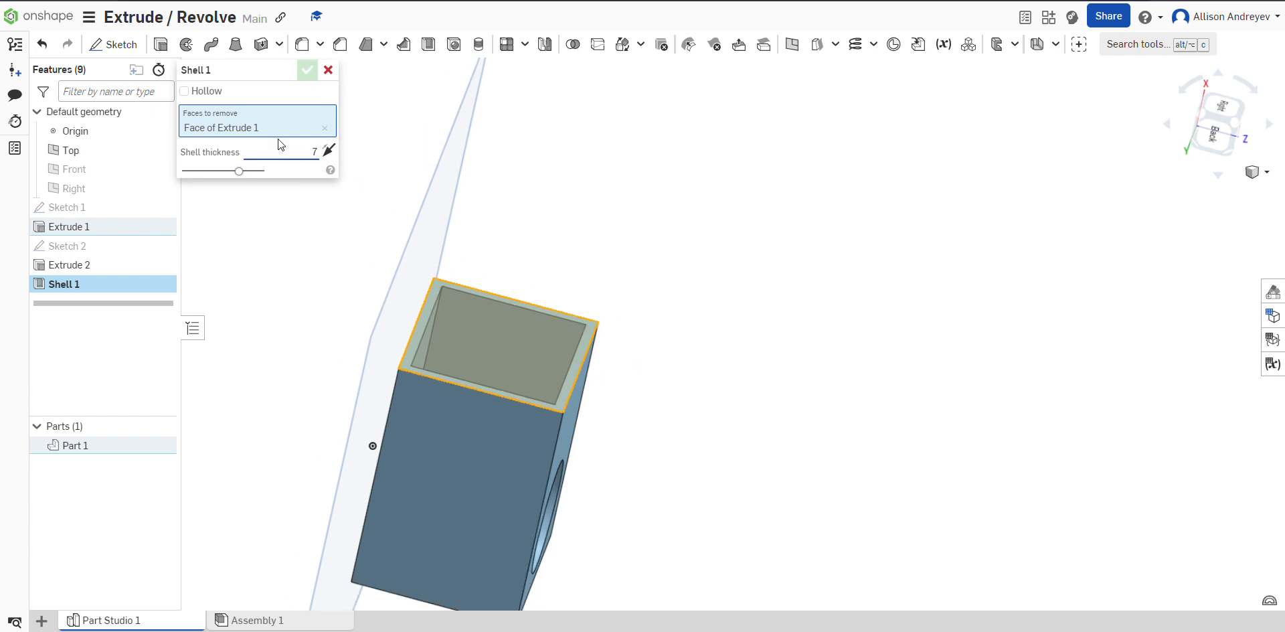
key(Return)
right_drag(344, 165, 335, 565)
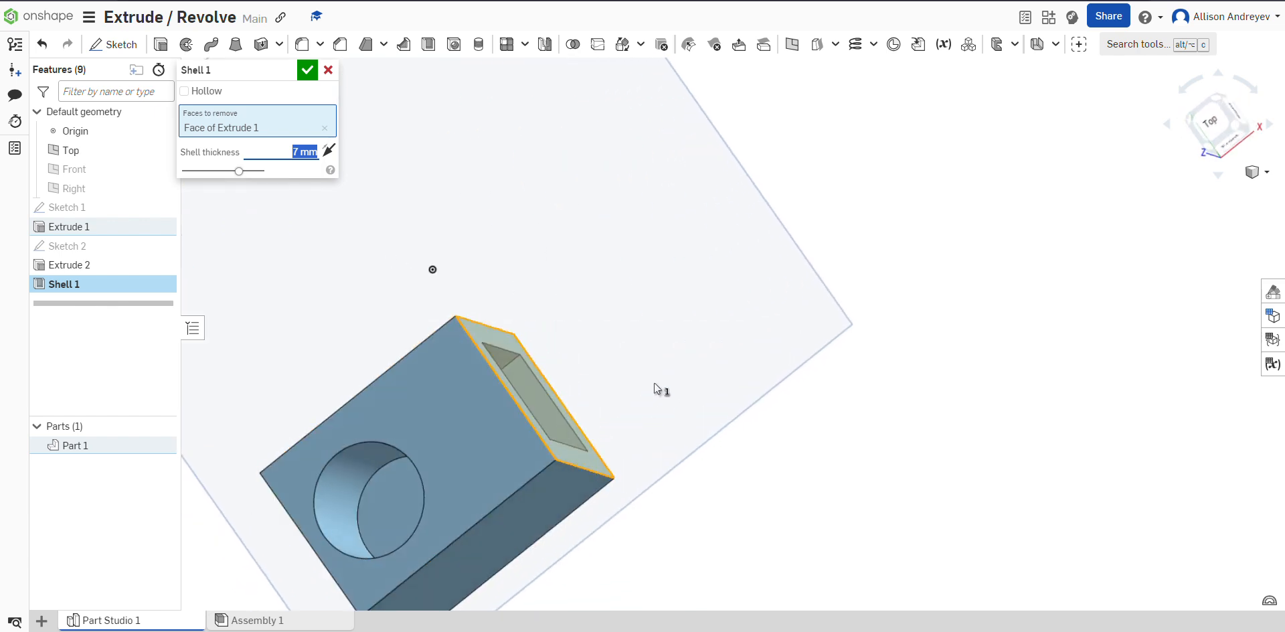
right_drag(659, 388, 386, 191)
click(308, 70)
right_drag(508, 281, 629, 293)
scroll(629, 295, down, 5)
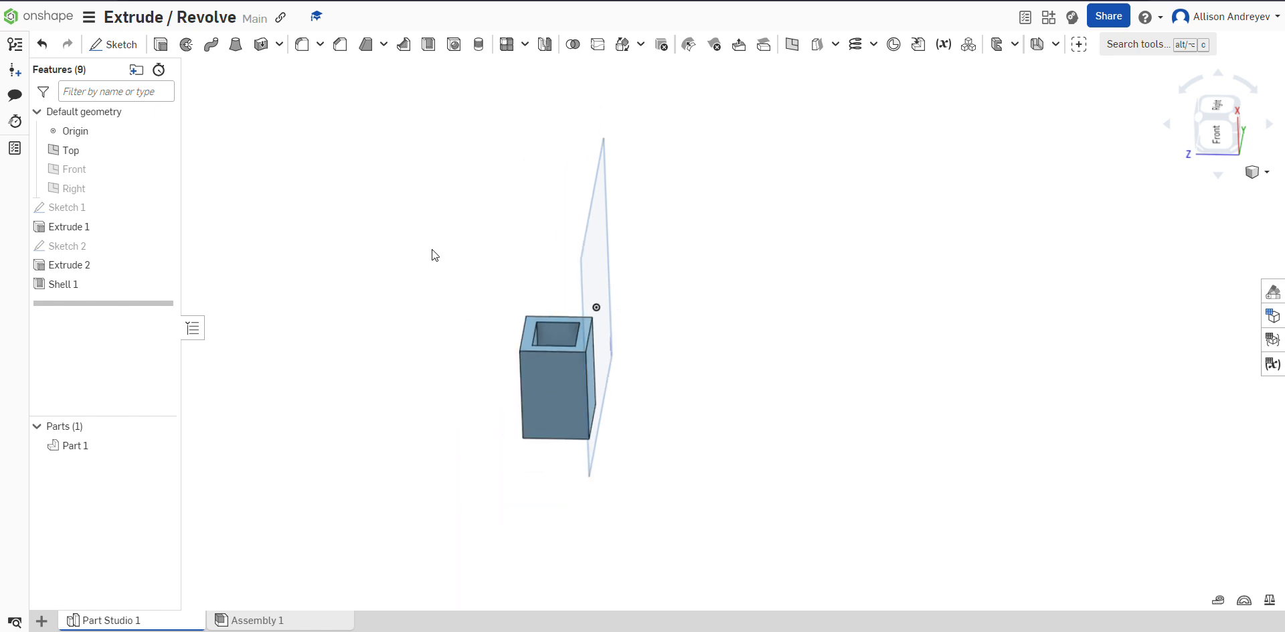
Step: Show Sketch 2 and hide it again
click(140, 208)
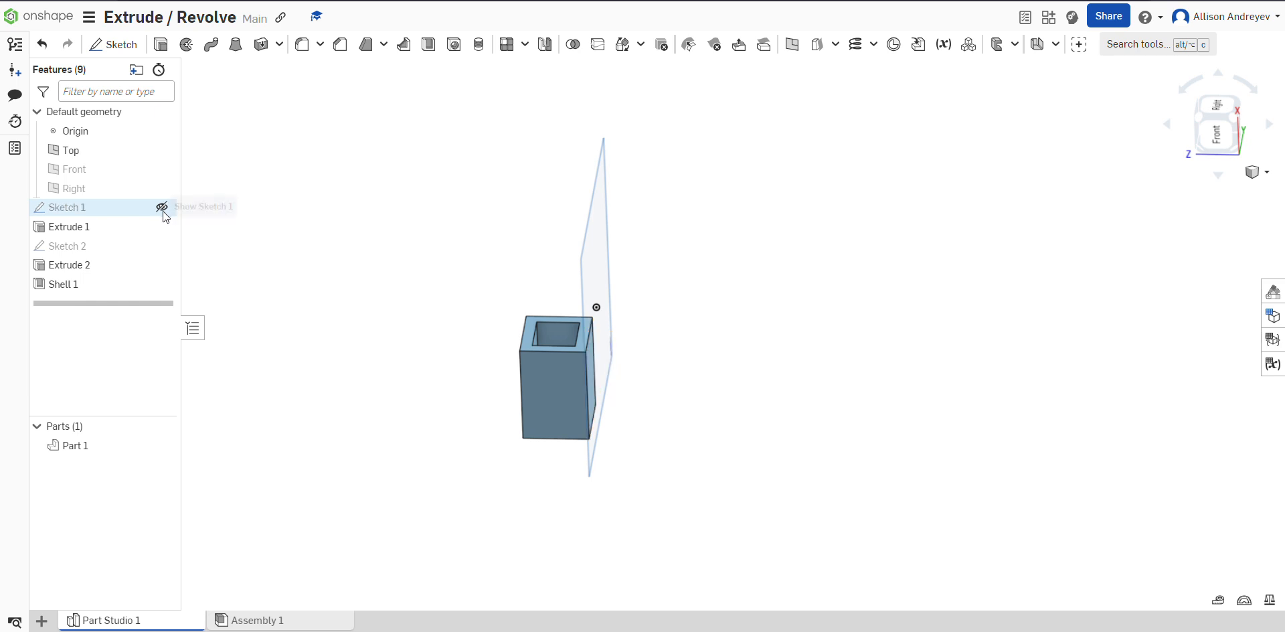
click(162, 245)
click(162, 246)
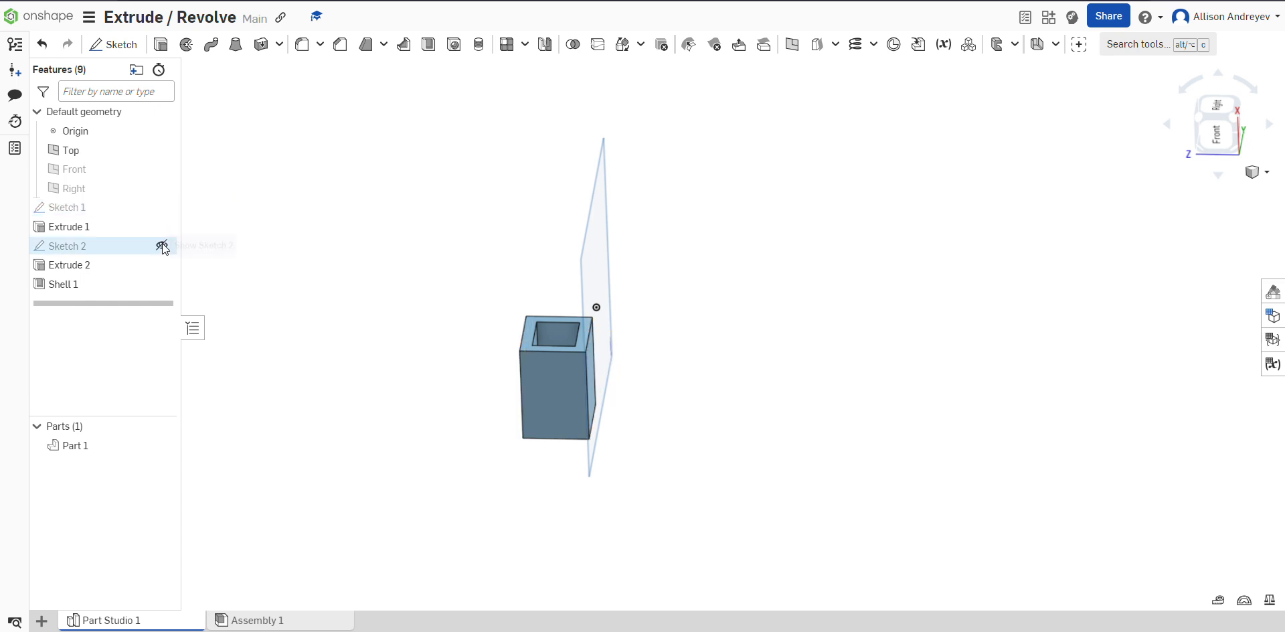
right_click(132, 207)
right_click(686, 326)
click(739, 306)
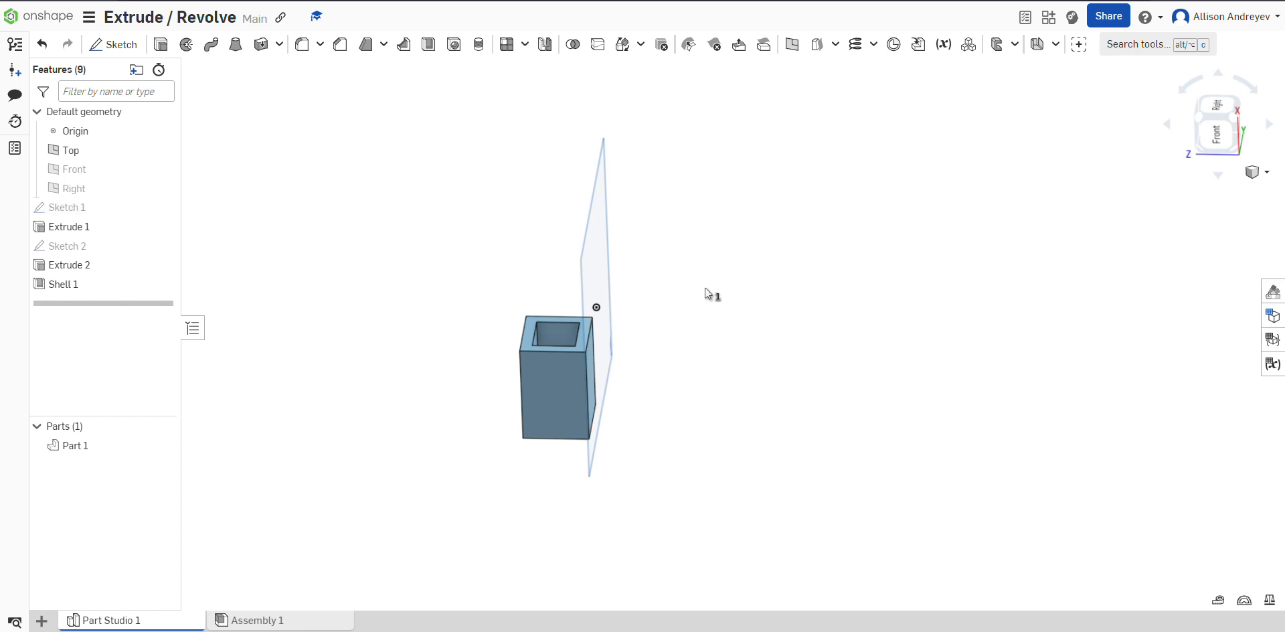
Step: Show Sketch 1 and start a solid revolve using its circle as the profile
right_drag(706, 288, 596, 282)
click(162, 208)
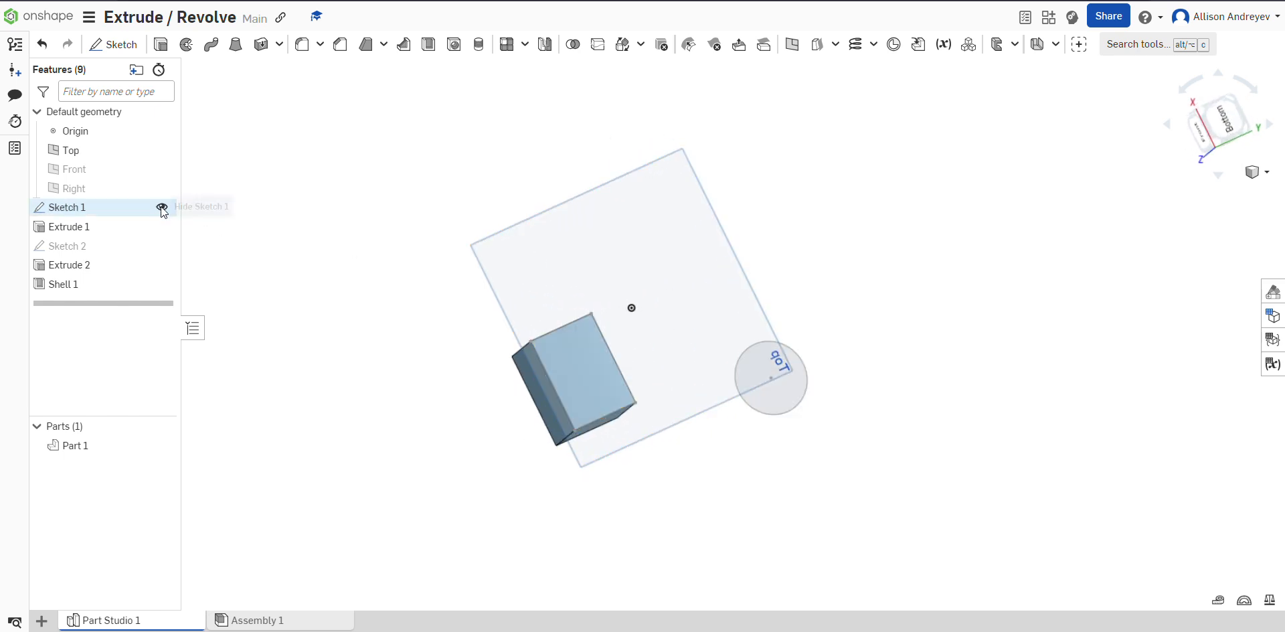
mouse_move(895, 350)
right_down()
mouse_move(907, 351)
mouse_move(867, 364)
mouse_move(889, 392)
mouse_move(861, 364)
mouse_move(817, 424)
right_up()
scroll(817, 419, up, 1)
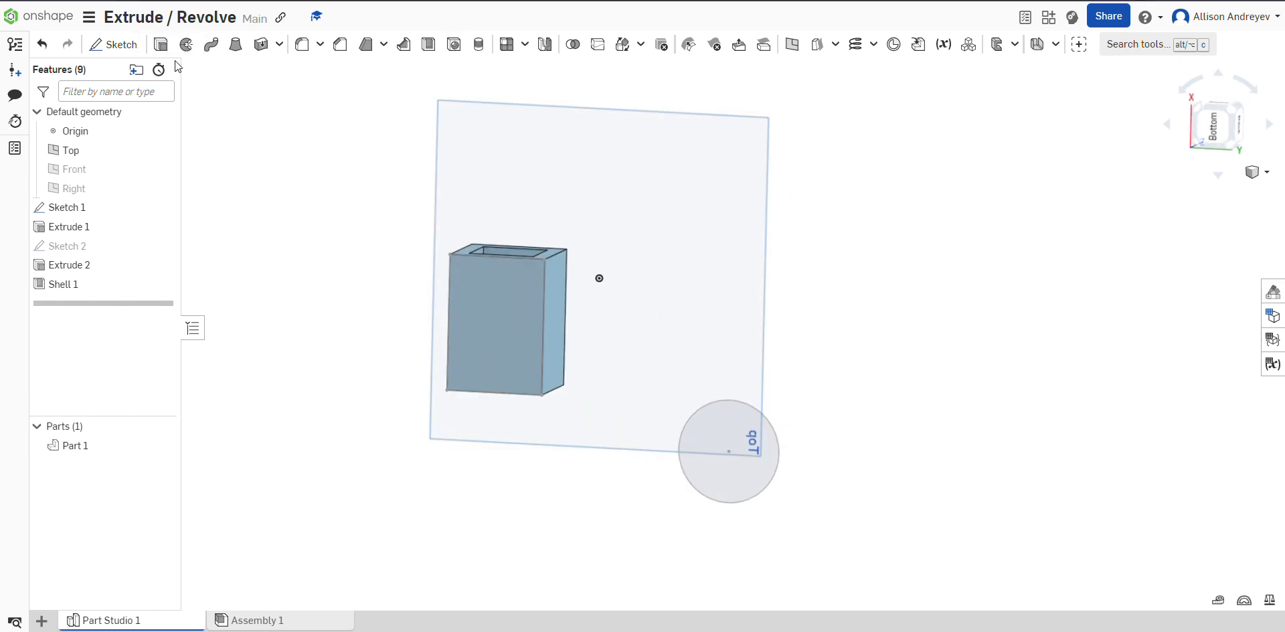
click(186, 44)
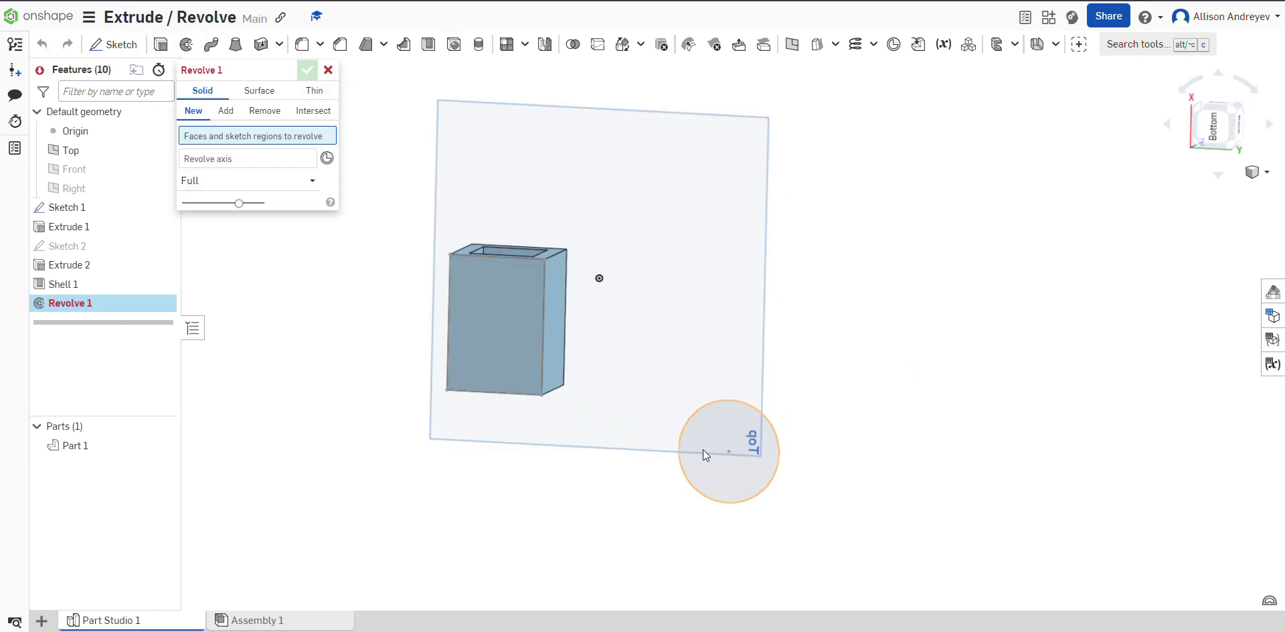
click(747, 419)
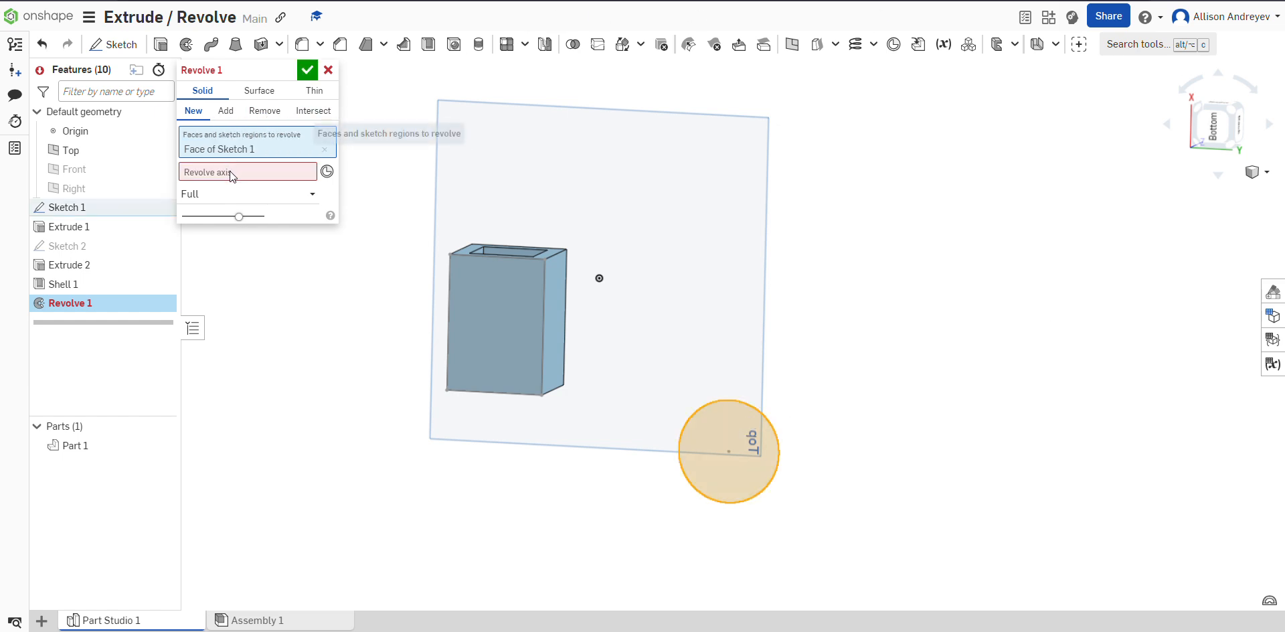
Step: Keep the revolve as a new part, choose the block's long side edge as its axis, and accept the full revolution
click(228, 118)
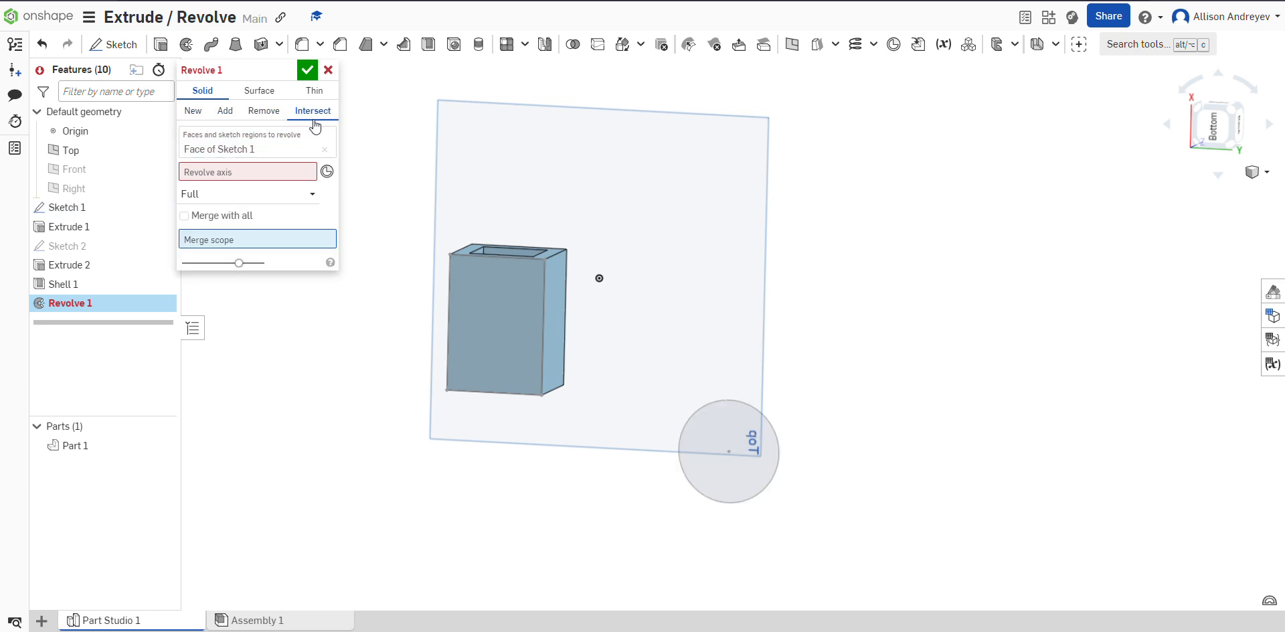
click(192, 117)
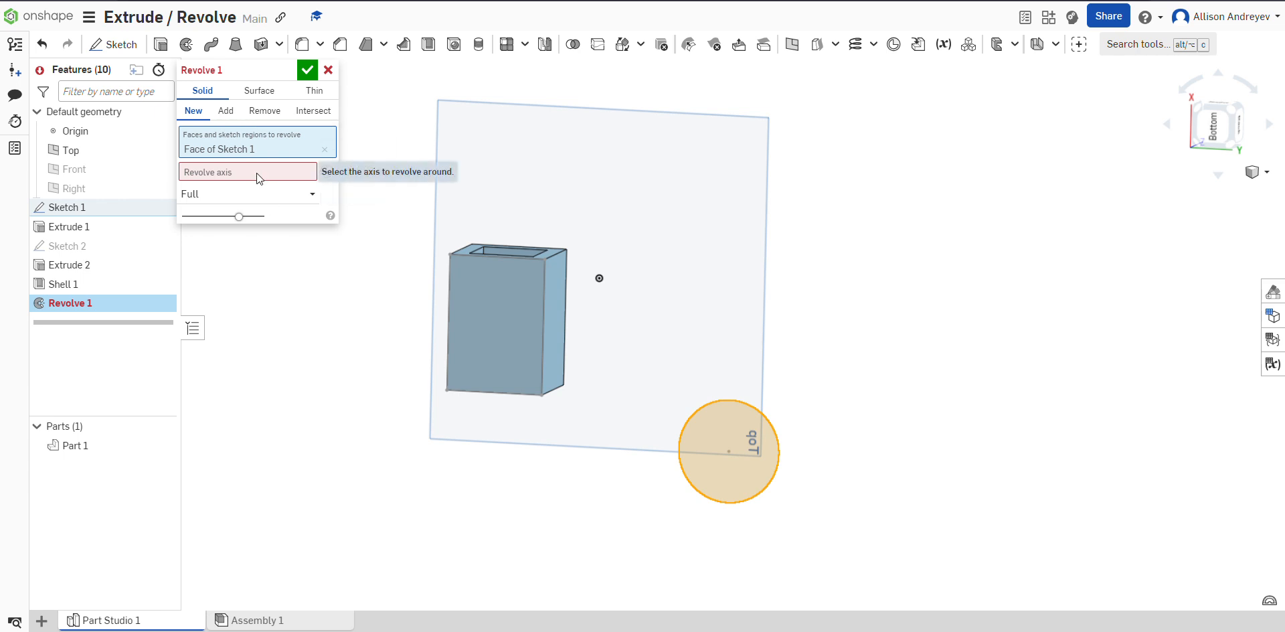
click(265, 170)
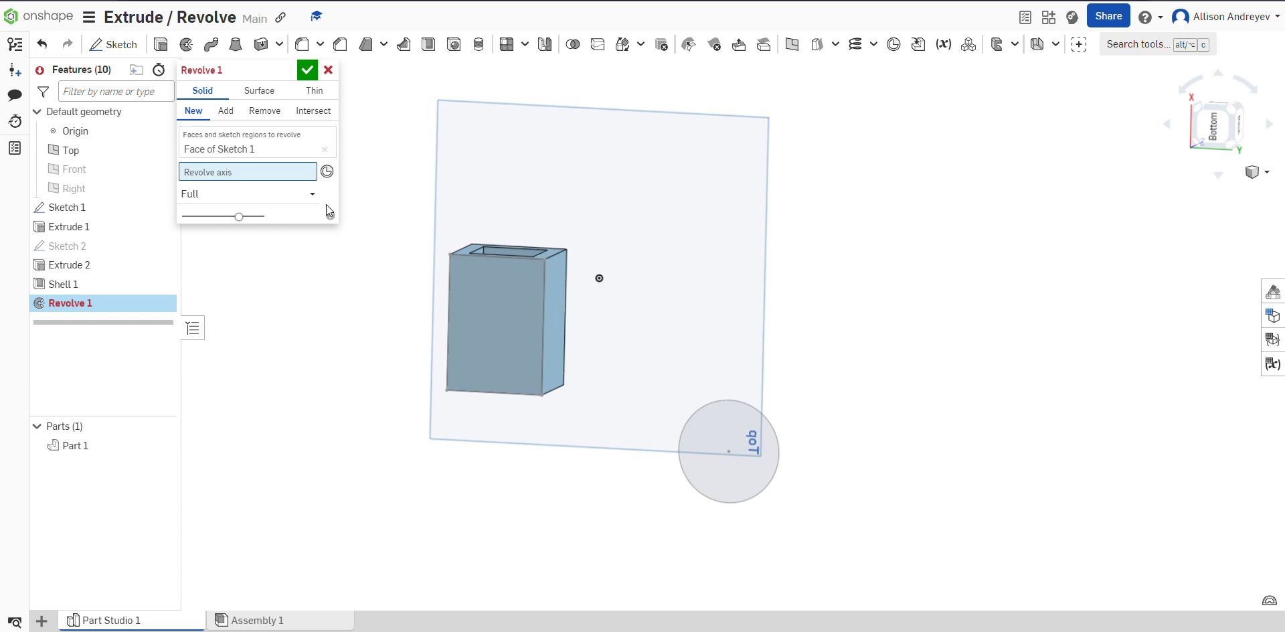
click(563, 326)
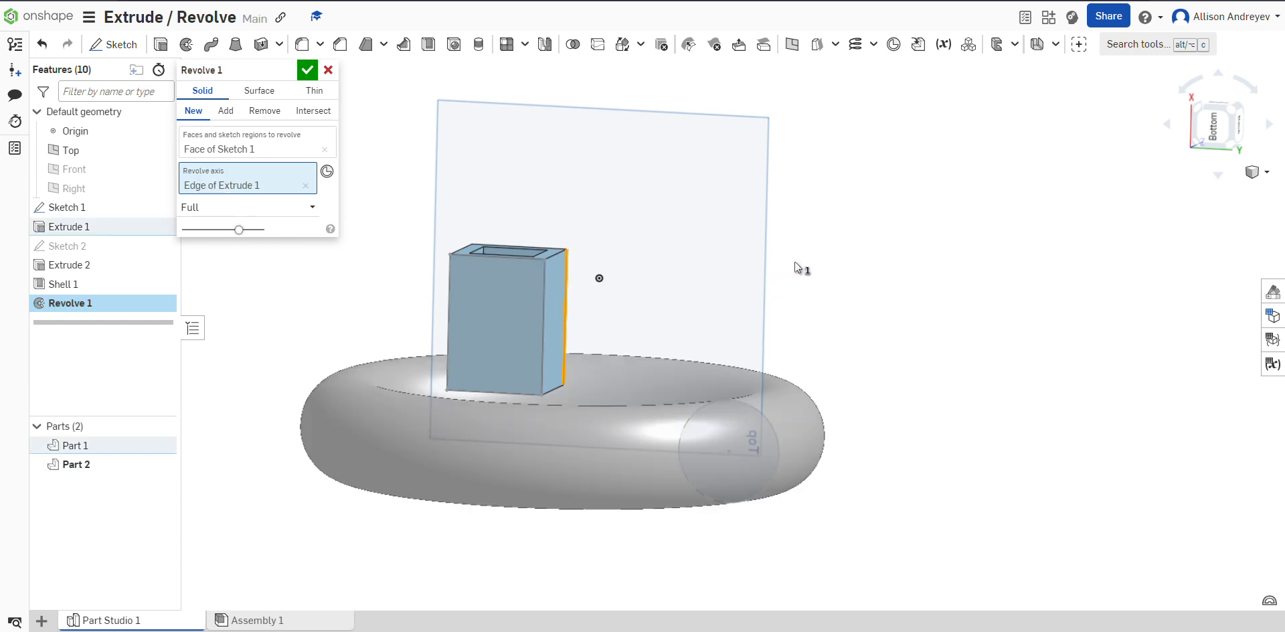
mouse_move(803, 267)
right_down()
mouse_move(781, 324)
mouse_move(781, 381)
mouse_move(793, 266)
right_up()
click(267, 213)
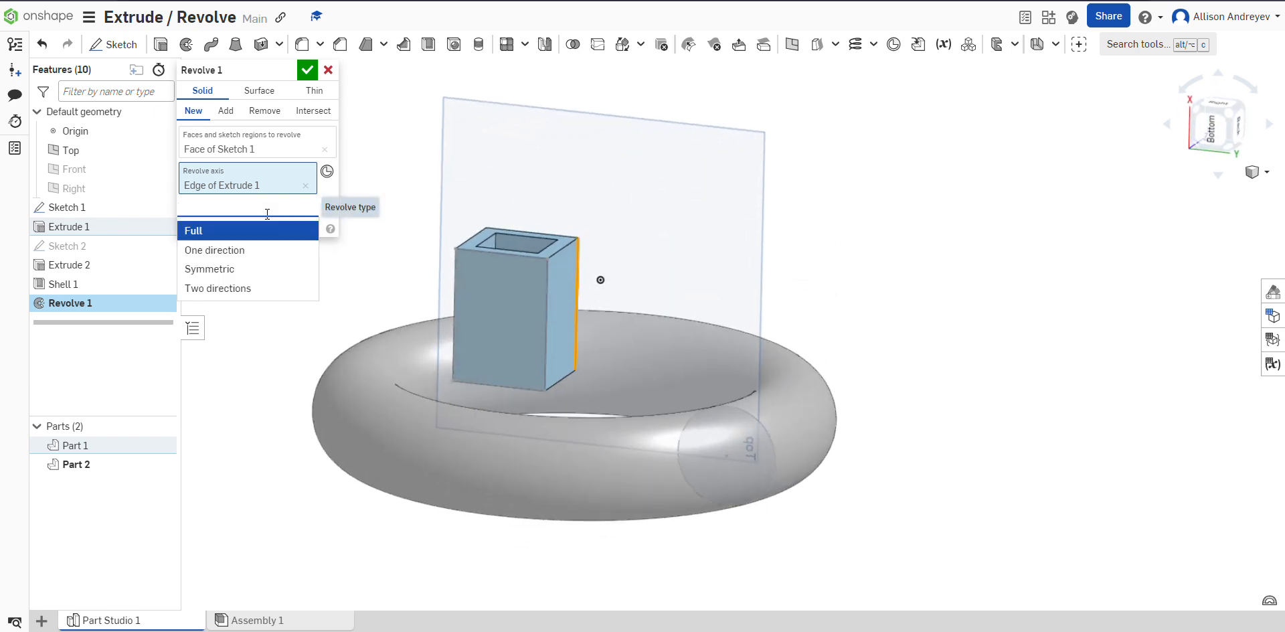
click(307, 71)
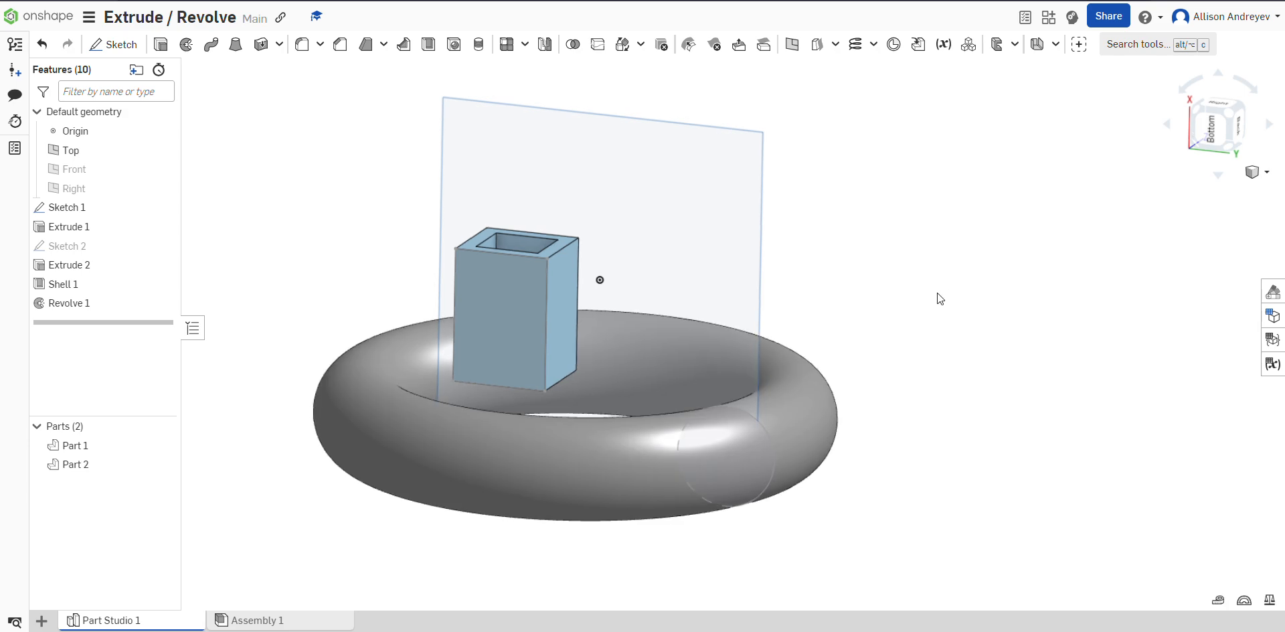
Step: Examine the revolved ring around the block from several angles, hiding Part 2 and showing it again
right_drag(937, 292, 902, 437)
click(894, 425)
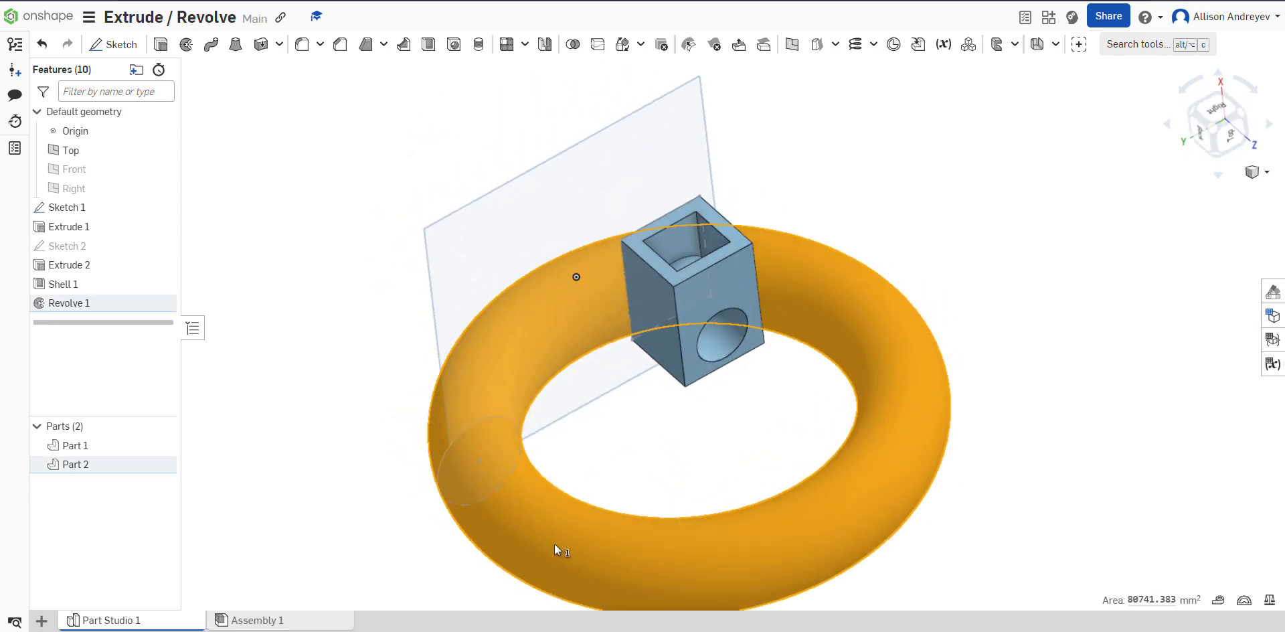
drag(473, 462, 554, 486)
right_drag(755, 433, 1031, 373)
click(1031, 373)
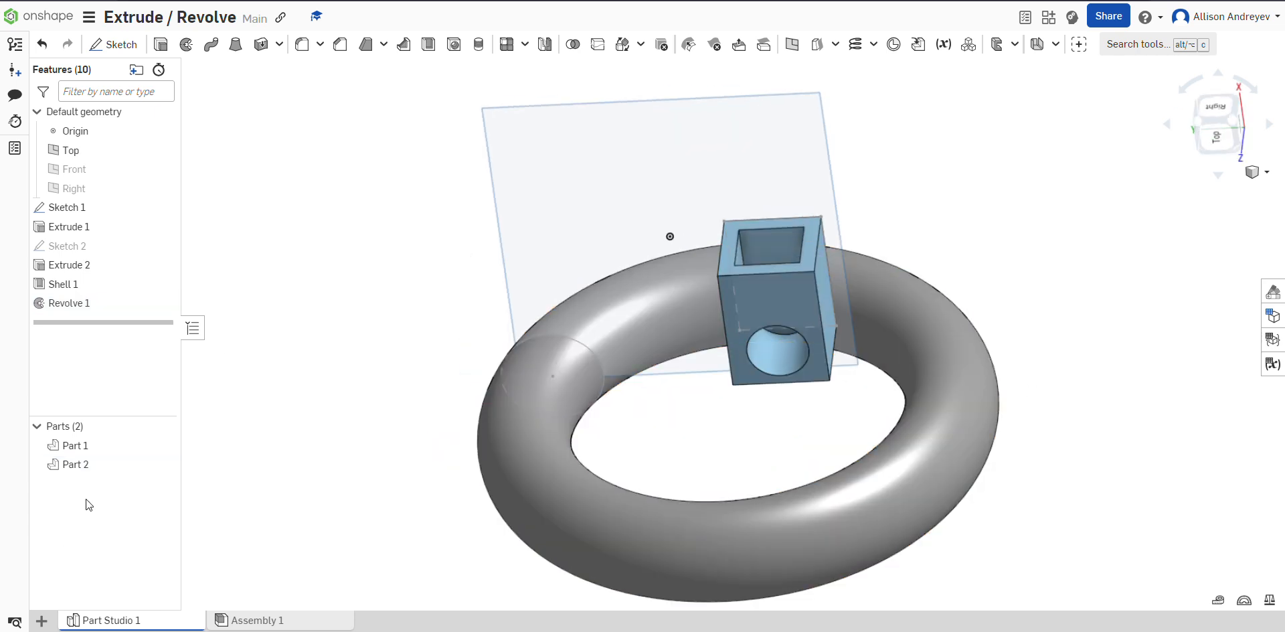
click(162, 464)
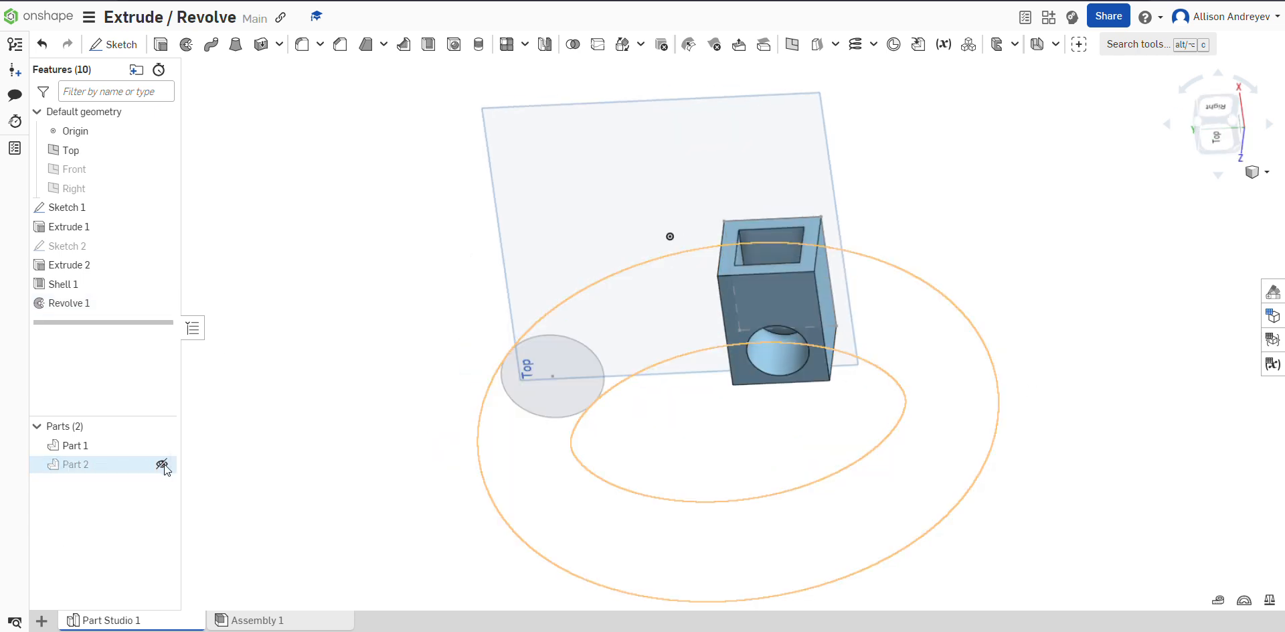
click(162, 464)
right_drag(402, 348, 463, 327)
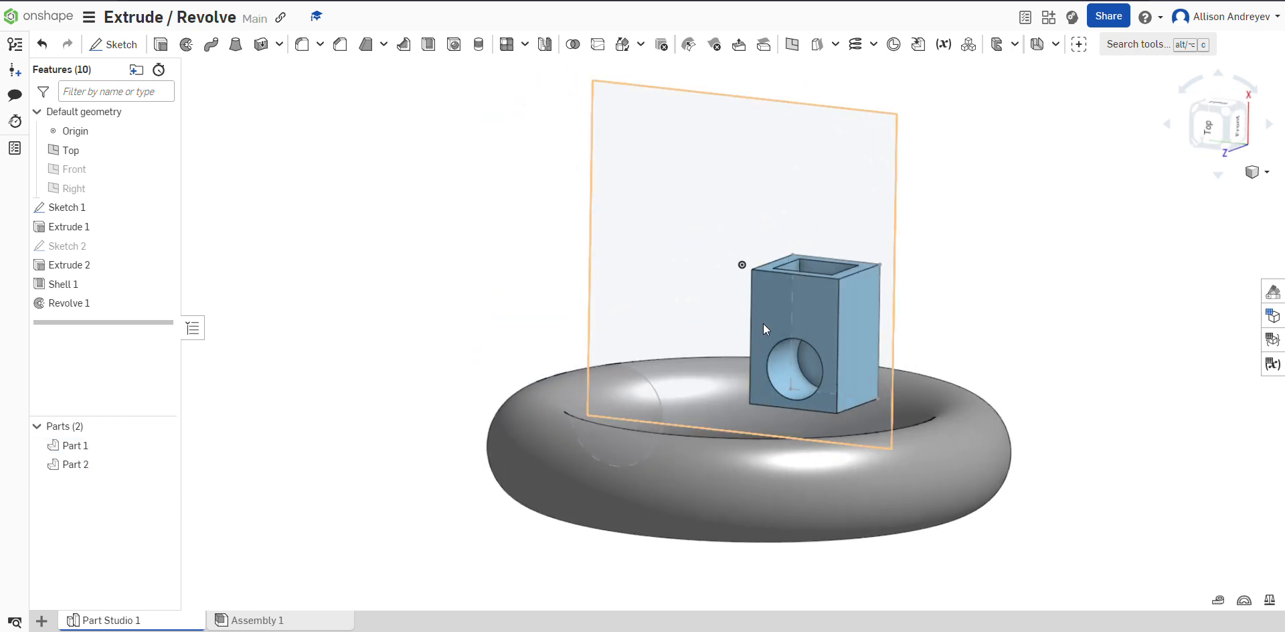
scroll(894, 325, up, 3)
scroll(917, 343, down, 4)
right_drag(917, 343, 361, 266)
scroll(740, 474, up, 2)
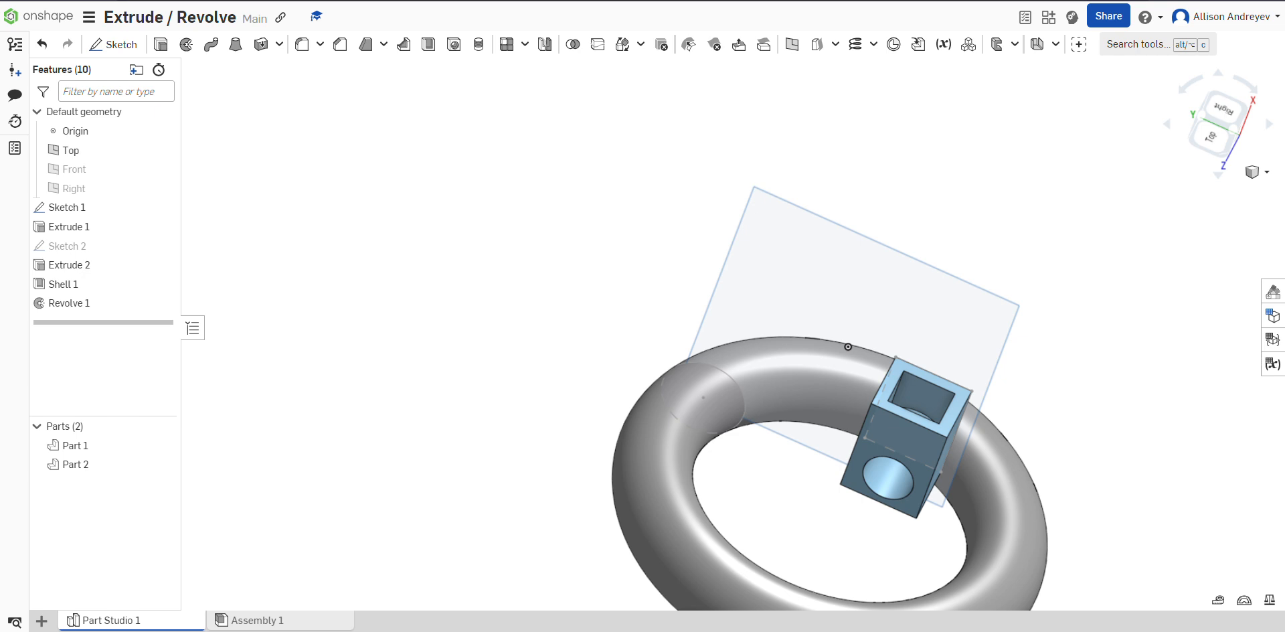
Step: Delete all sketches and features from Sketch 1 through Revolve 1, leaving only the default geometry
drag(103, 322, 104, 206)
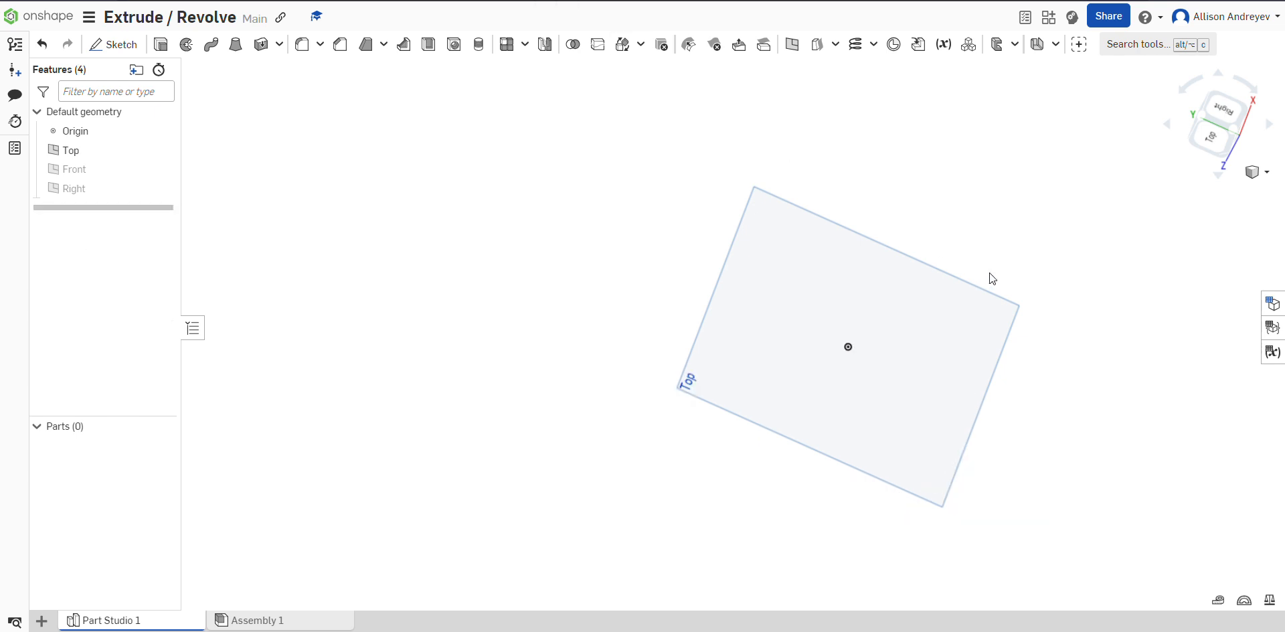
right_drag(992, 277, 1002, 243)
key(n)
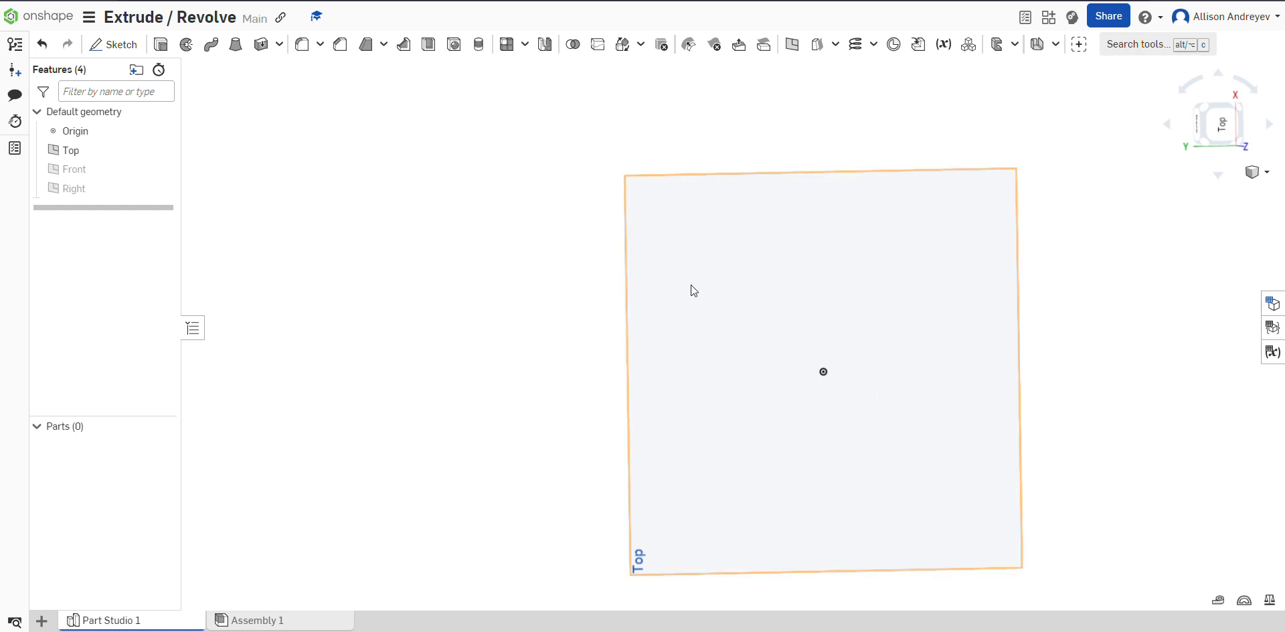
right_drag(760, 333, 829, 403)
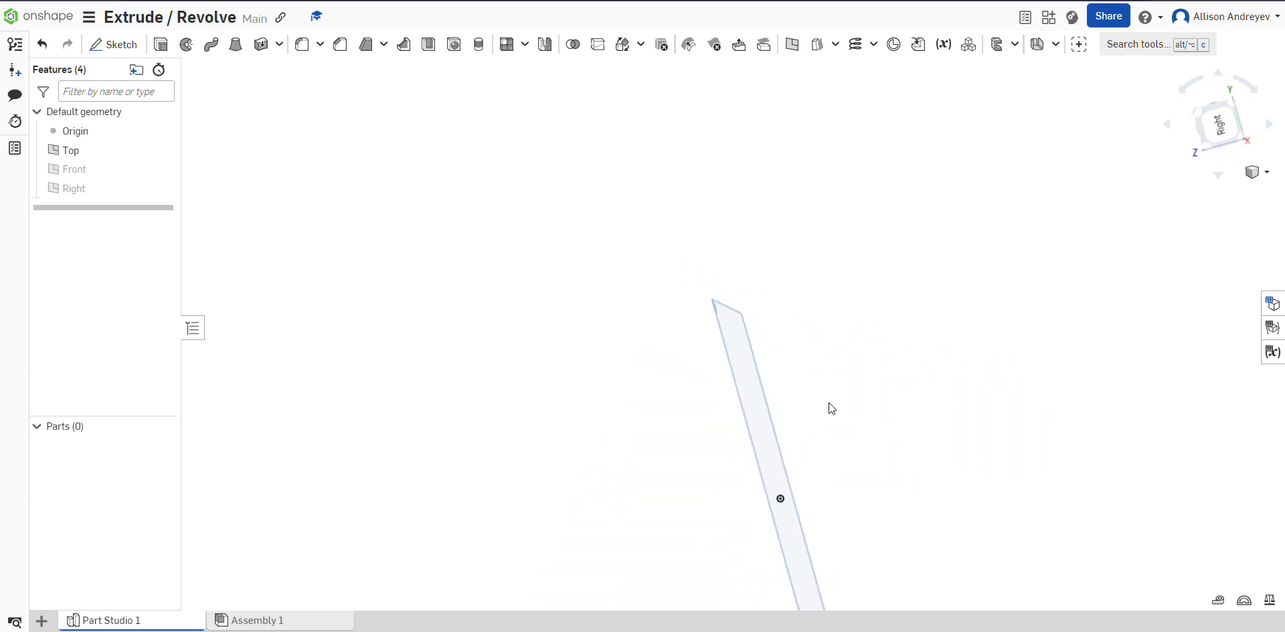
key(shift+5)
scroll(952, 428, down, 4)
scroll(920, 595, up, 3)
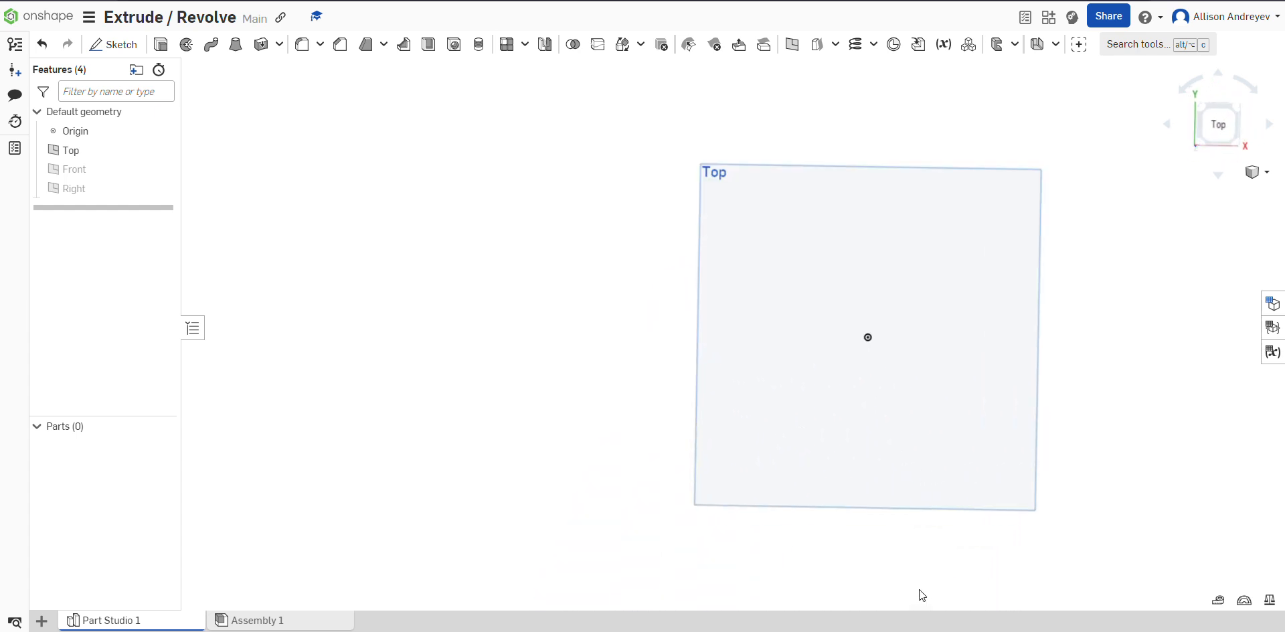
scroll(1060, 360, up, 1)
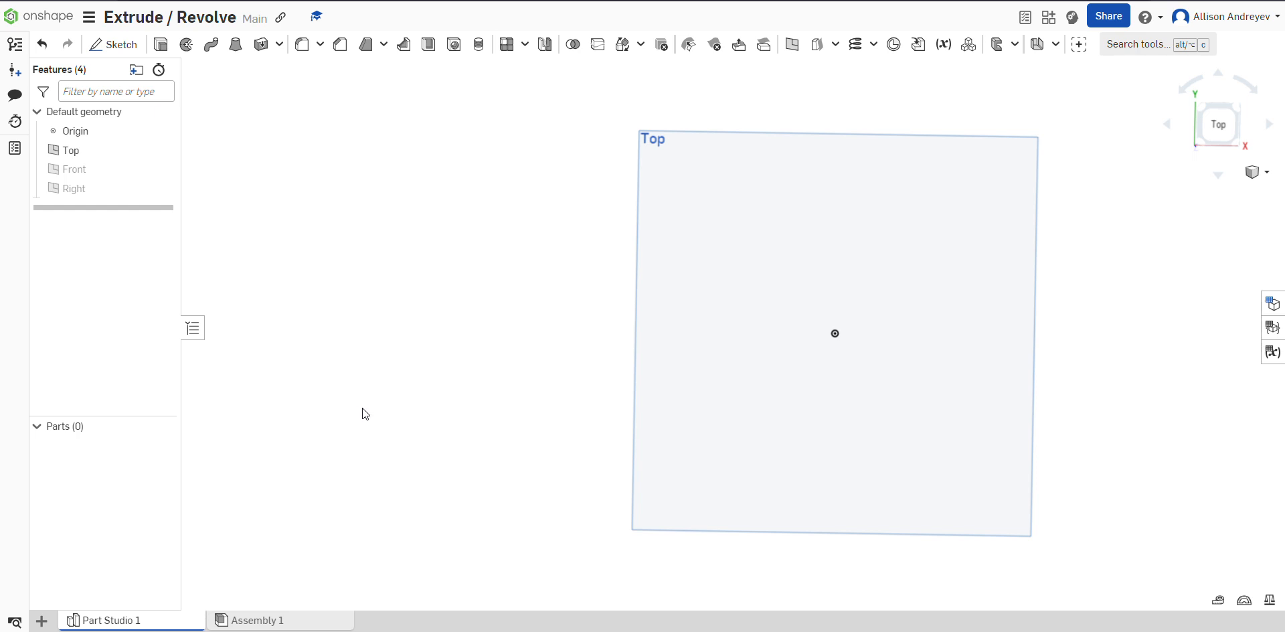
Step: Sketch a circle about 106 mm in diameter near the origin on the Top plane and accept the sketch
right_drag(496, 384, 483, 336)
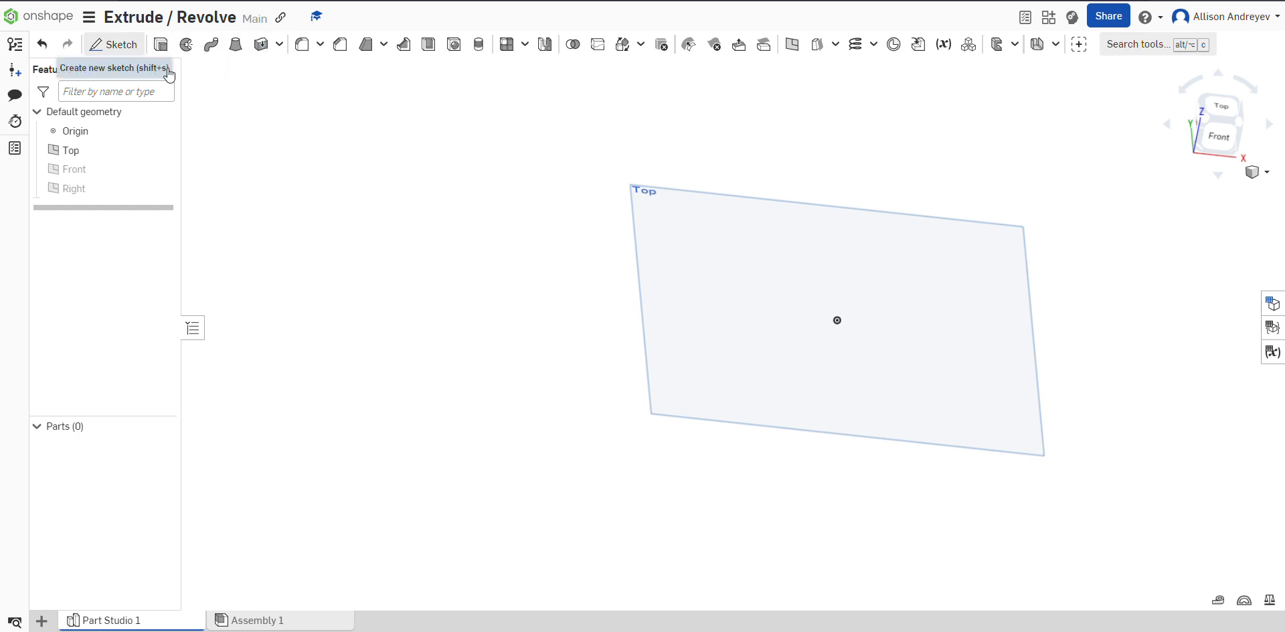
click(112, 44)
click(737, 324)
click(212, 44)
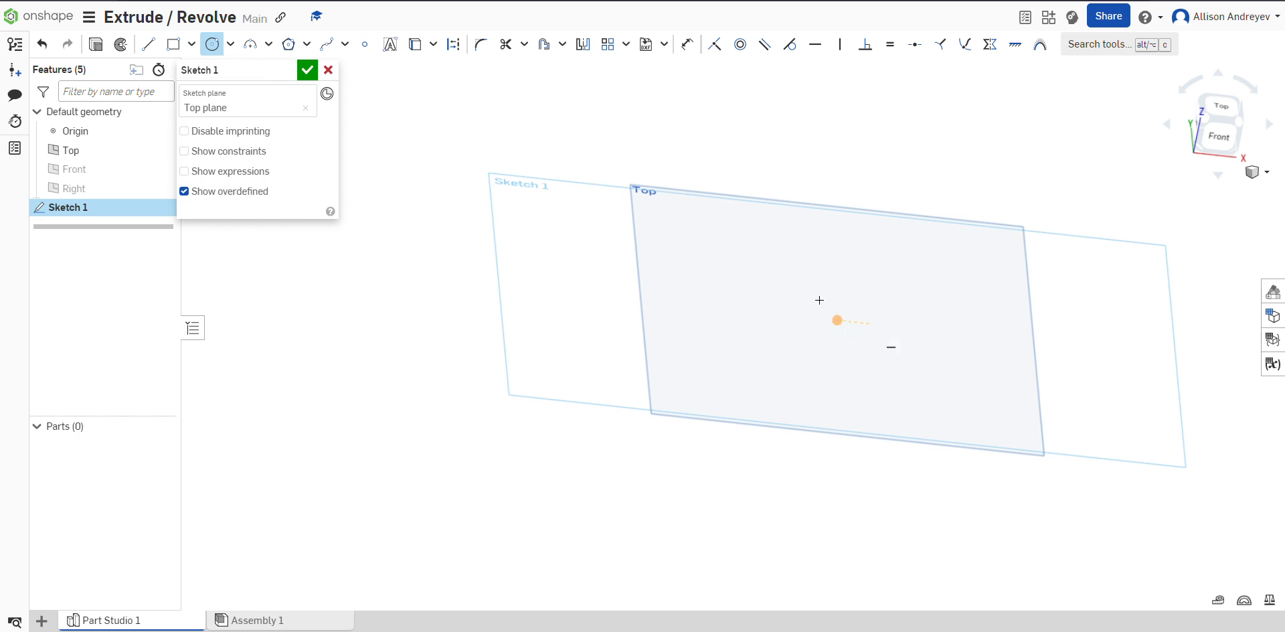
click(992, 365)
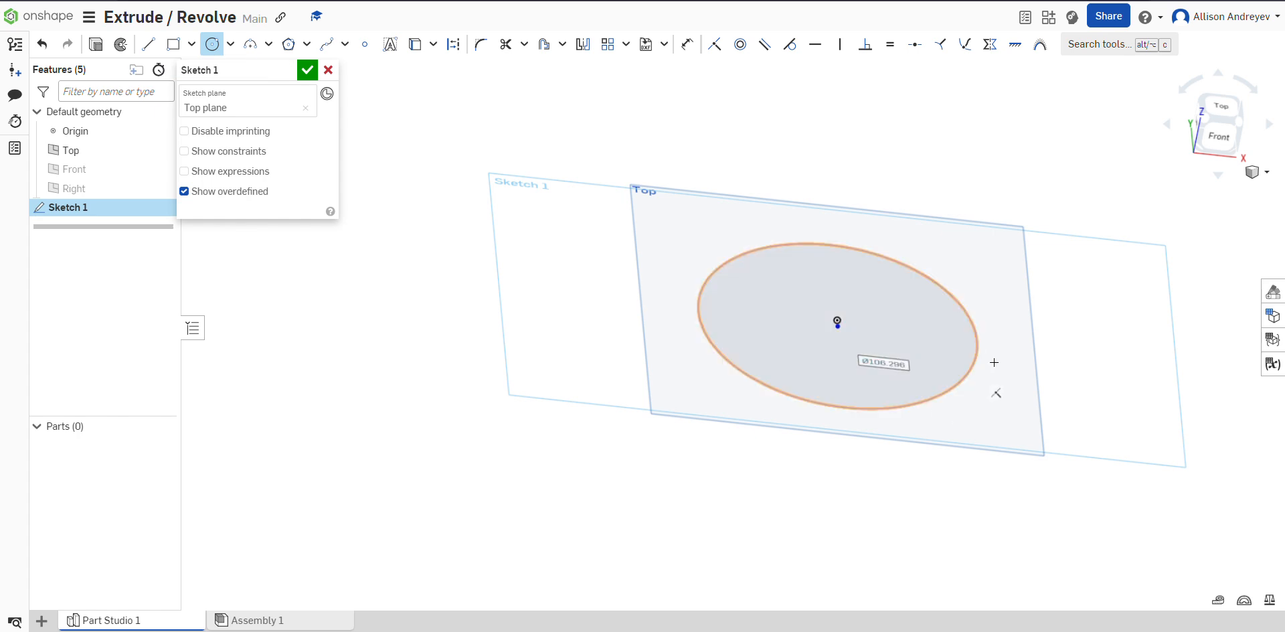
right_drag(992, 365, 993, 341)
click(307, 70)
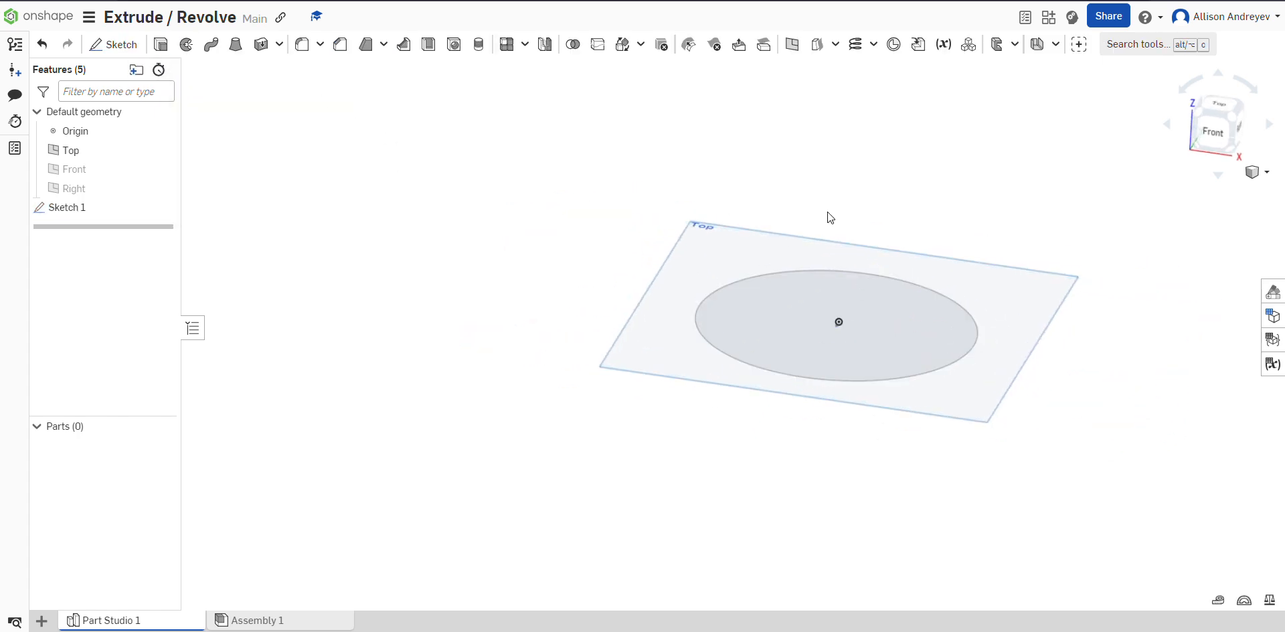
Step: Extrude the sketched circle upward as a new solid, with a blind depth of 90 mm
key(n)
right_drag(957, 260, 864, 228)
click(741, 207)
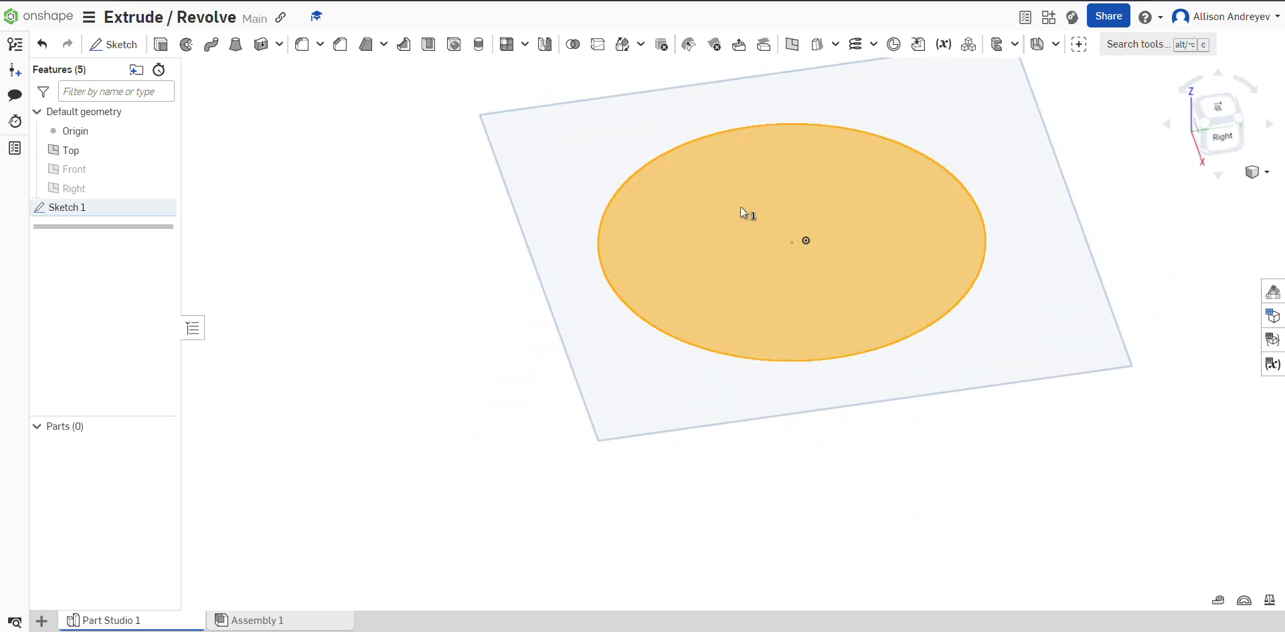
click(162, 45)
scroll(851, 319, down, 3)
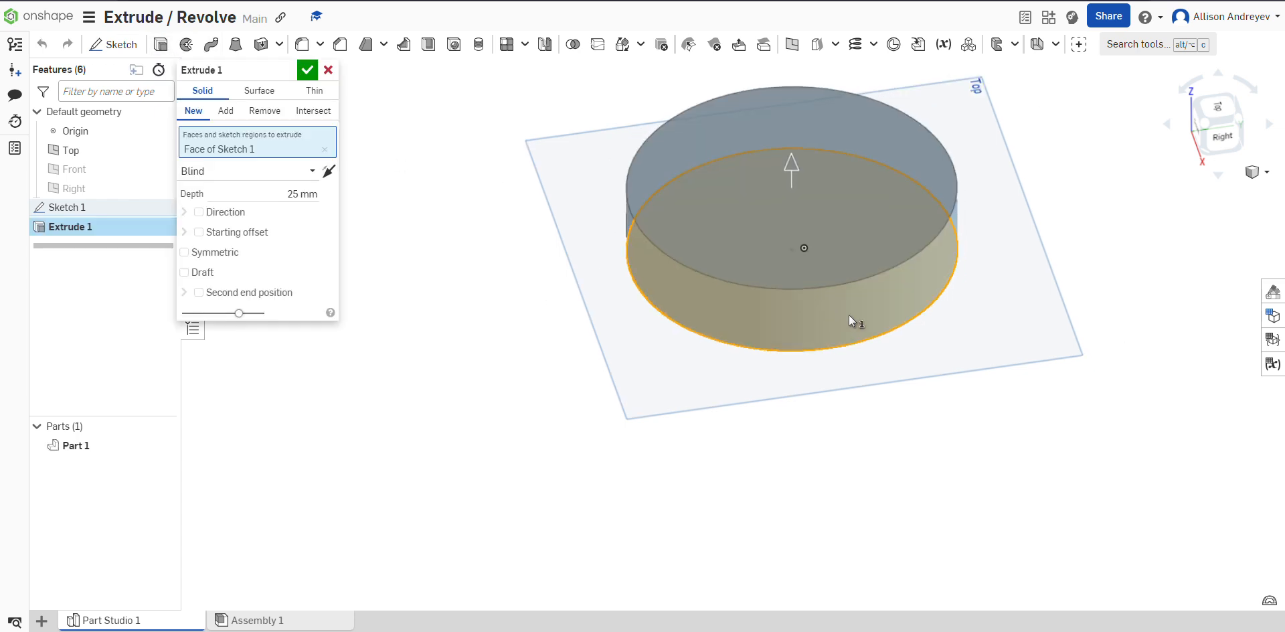
mouse_move(937, 342)
right_down()
mouse_move(944, 404)
mouse_move(961, 382)
mouse_move(946, 315)
mouse_move(863, 198)
right_up()
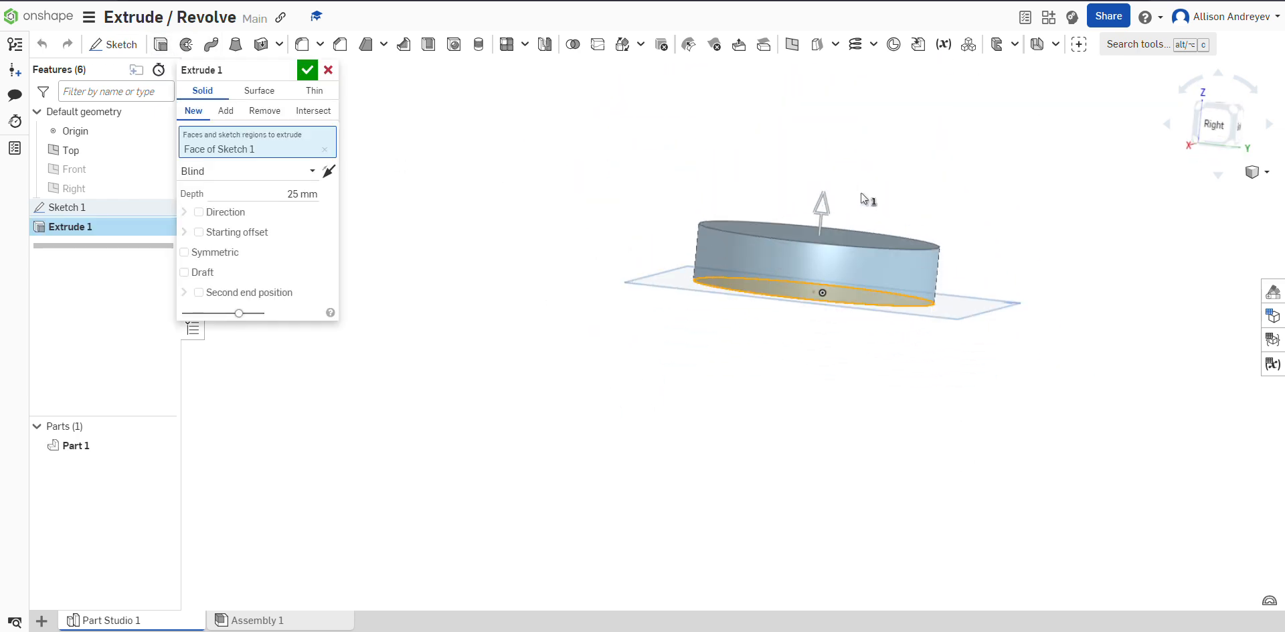
drag(826, 207, 864, 76)
scroll(950, 191, down, 5)
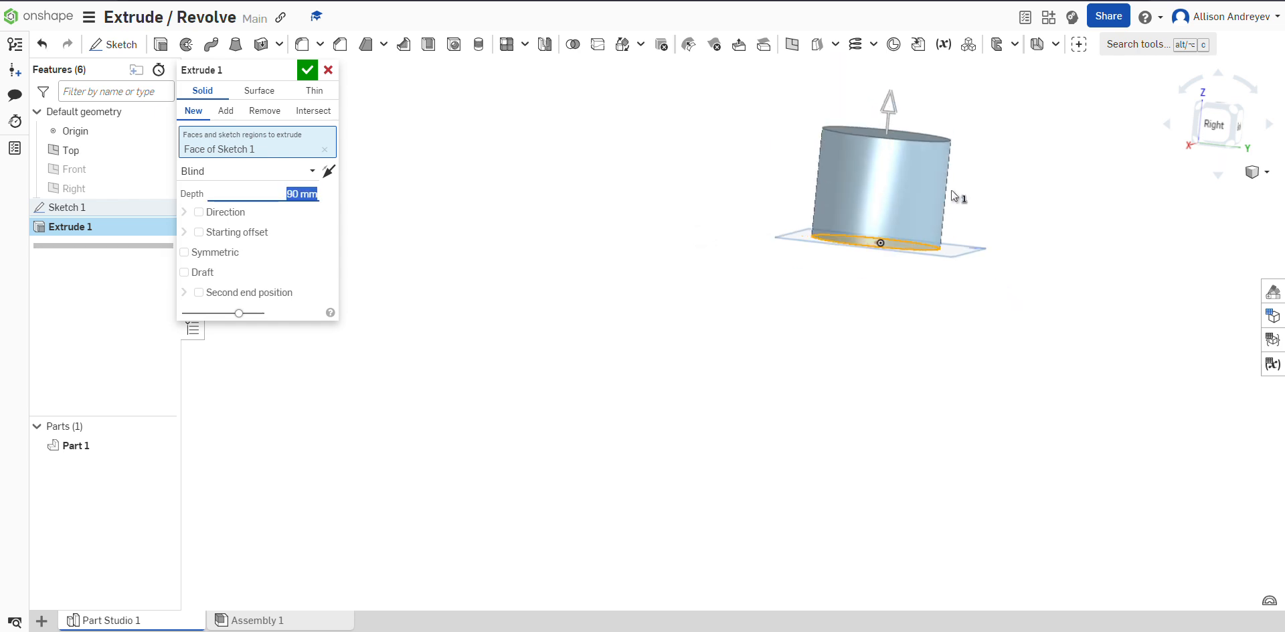
scroll(984, 110, up, 5)
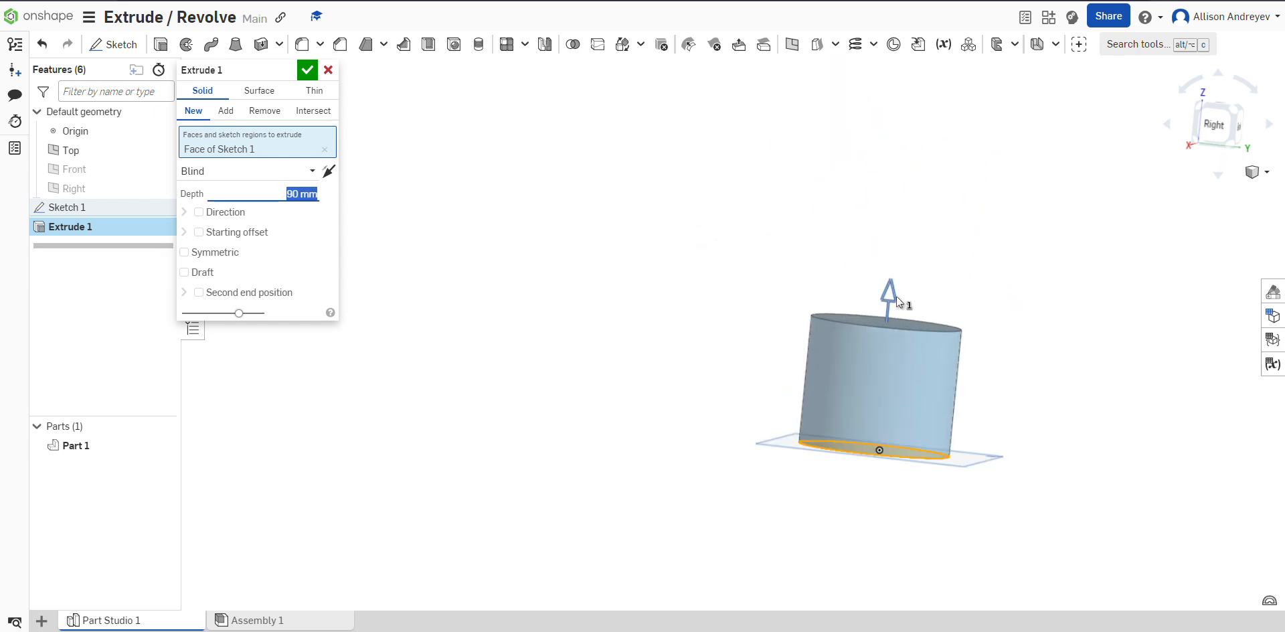
Step: Increase the extrusion depth to 130 mm and accept the cylinder
drag(897, 301, 897, 239)
scroll(1031, 331, up, 3)
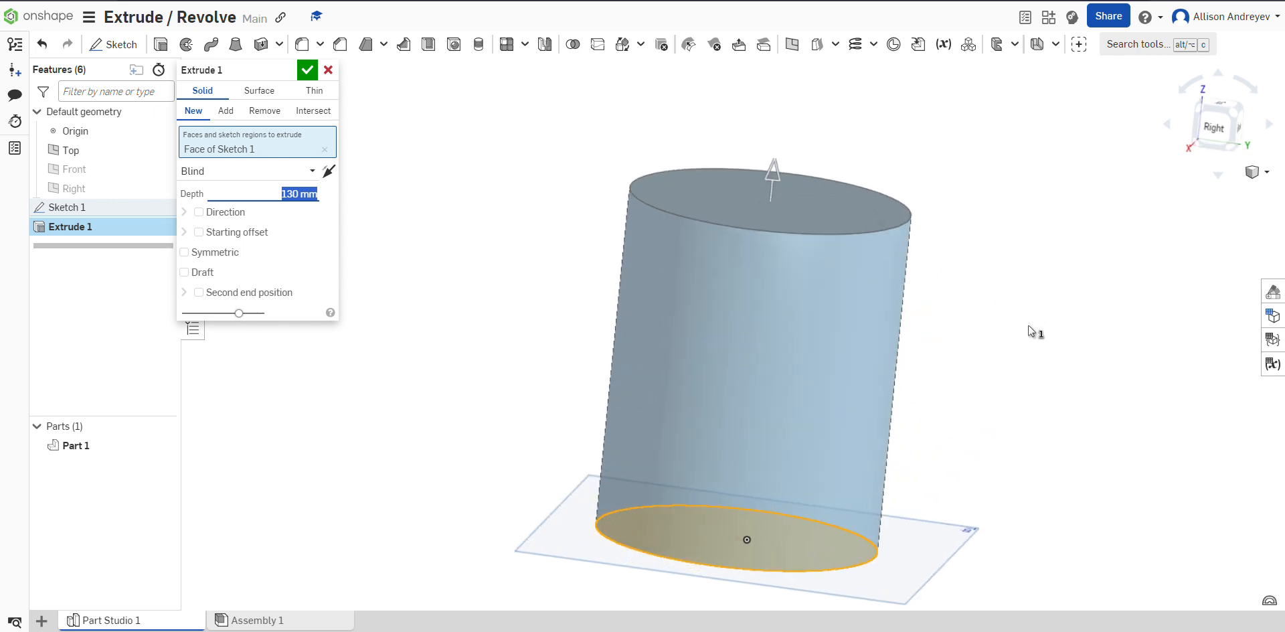
right_drag(1031, 331, 743, 242)
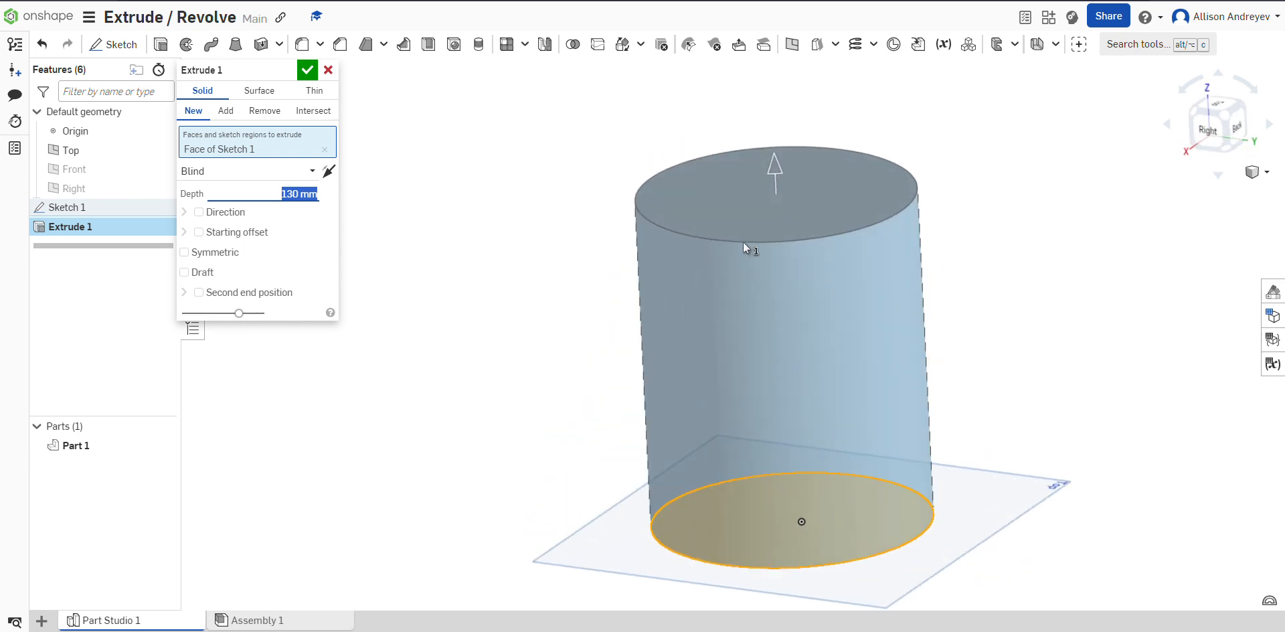
click(307, 70)
Step: Start a 2.5 mm shell on the cylinder, removing its top circular face
right_drag(413, 150, 957, 274)
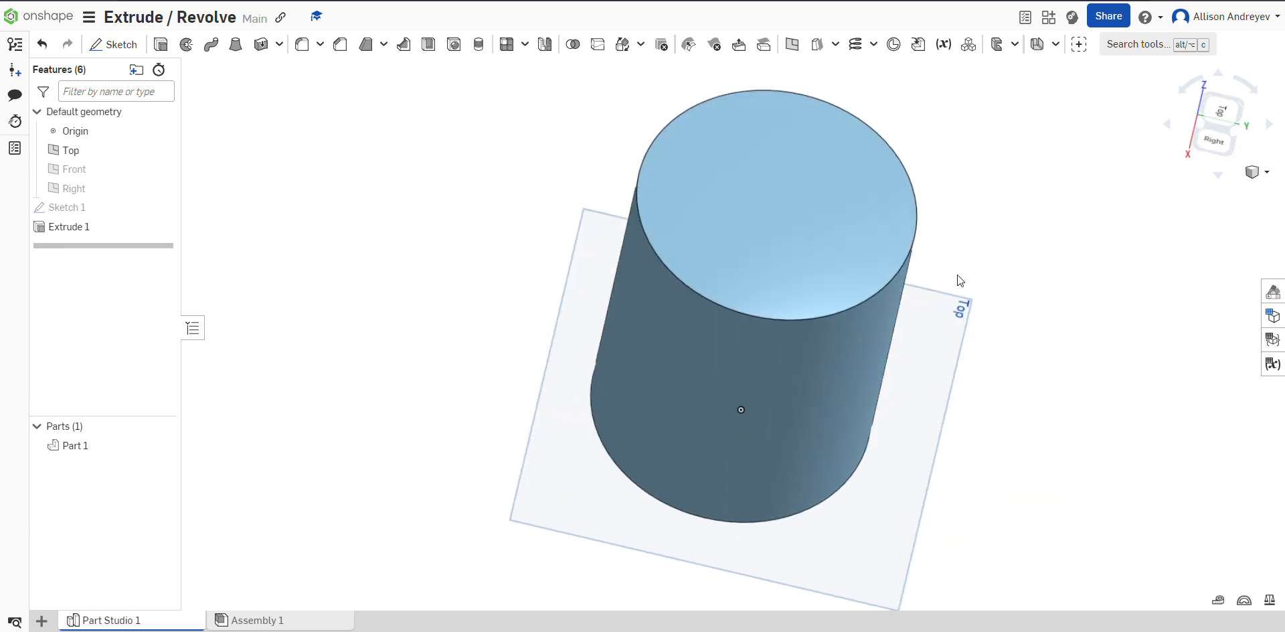
right_drag(396, 220, 311, 154)
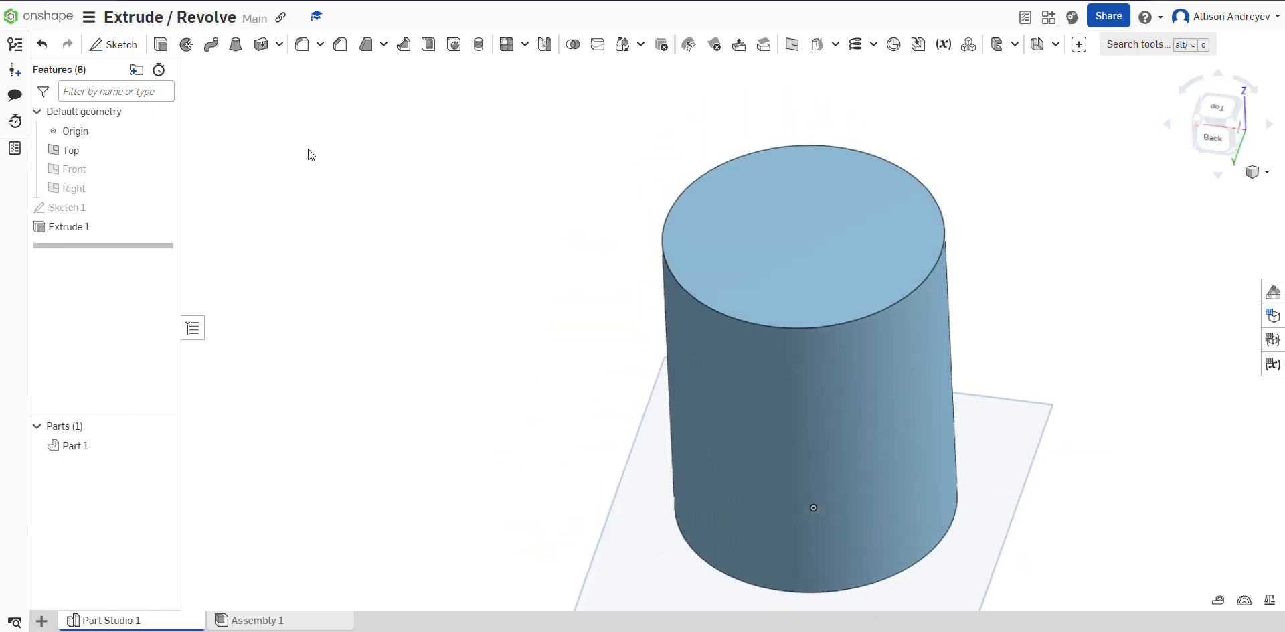
click(431, 56)
click(761, 238)
mouse_move(1067, 267)
right_down()
mouse_move(1064, 310)
mouse_move(1057, 243)
mouse_move(1062, 272)
right_up()
scroll(984, 276, up, 4)
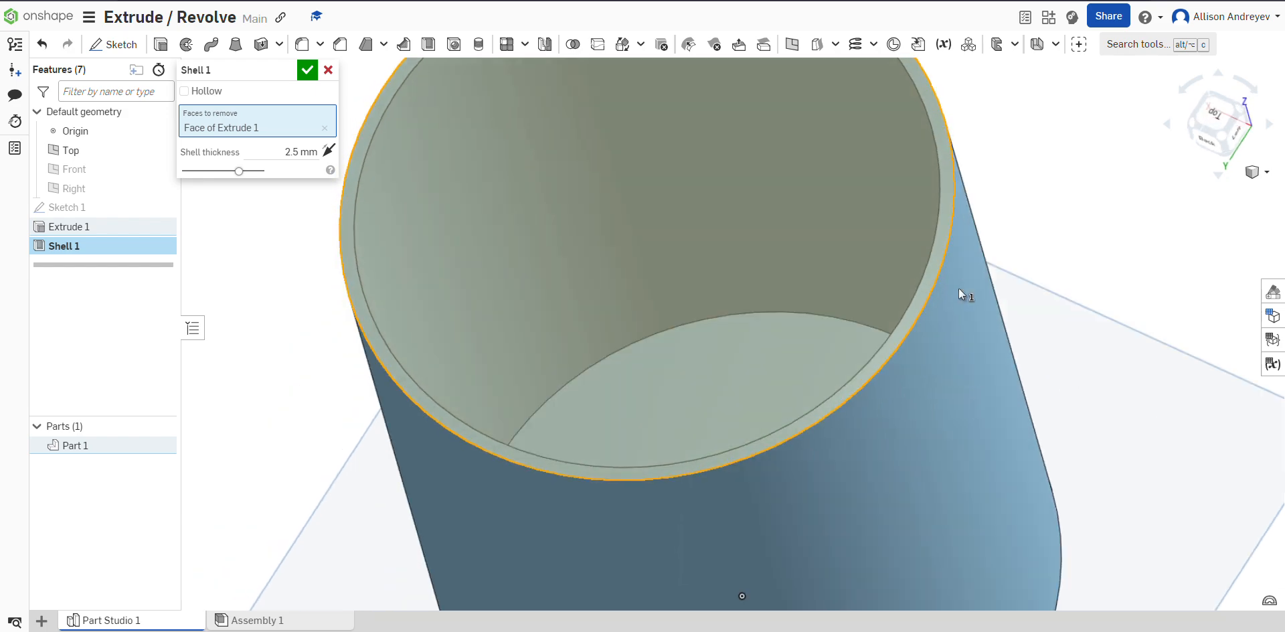
scroll(960, 286, down, 6)
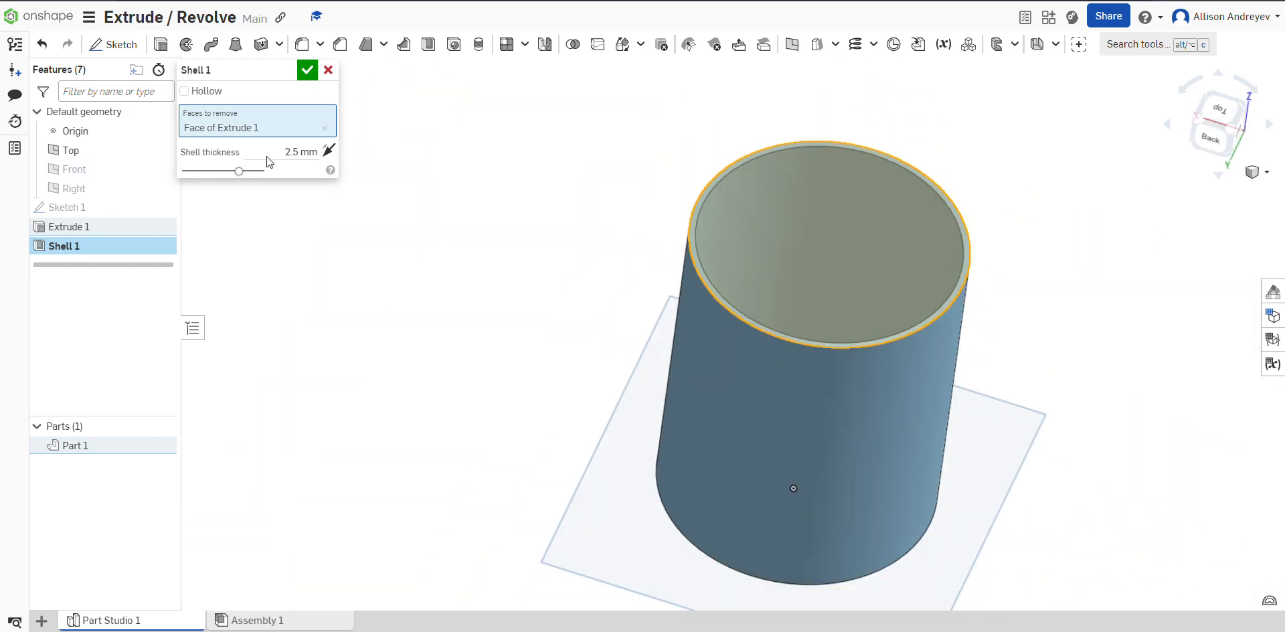
Step: Set the shell thickness to 7 mm
click(288, 152)
text(7)
key(Return)
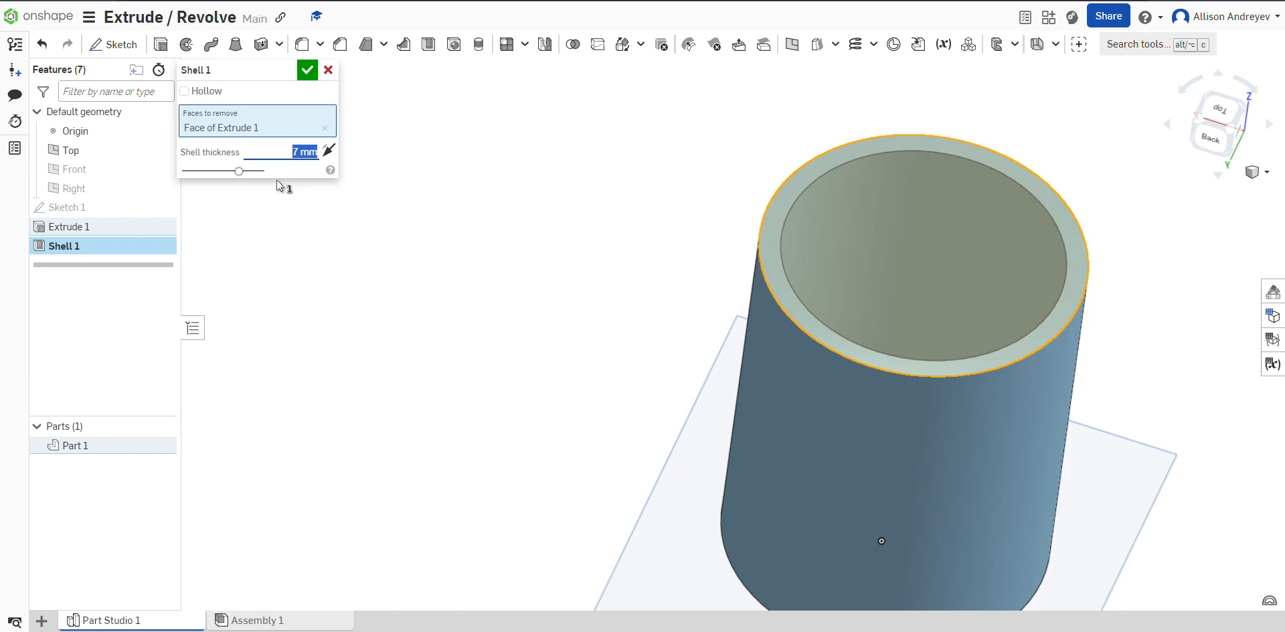
Step: Set the shell thickness to 10 mm and accept the shell
scroll(1020, 211, down, 3)
mouse_move(1103, 362)
right_down()
mouse_move(1100, 340)
mouse_move(1075, 335)
mouse_move(1082, 351)
right_up()
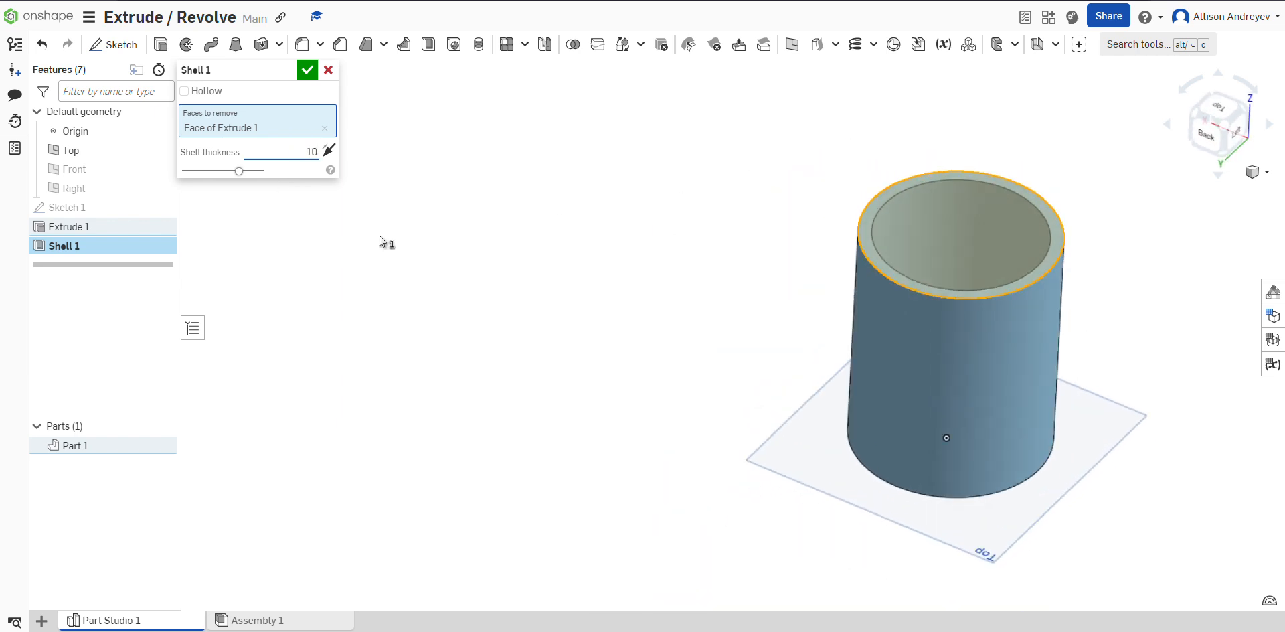
key(Return)
right_drag(1018, 405, 1139, 453)
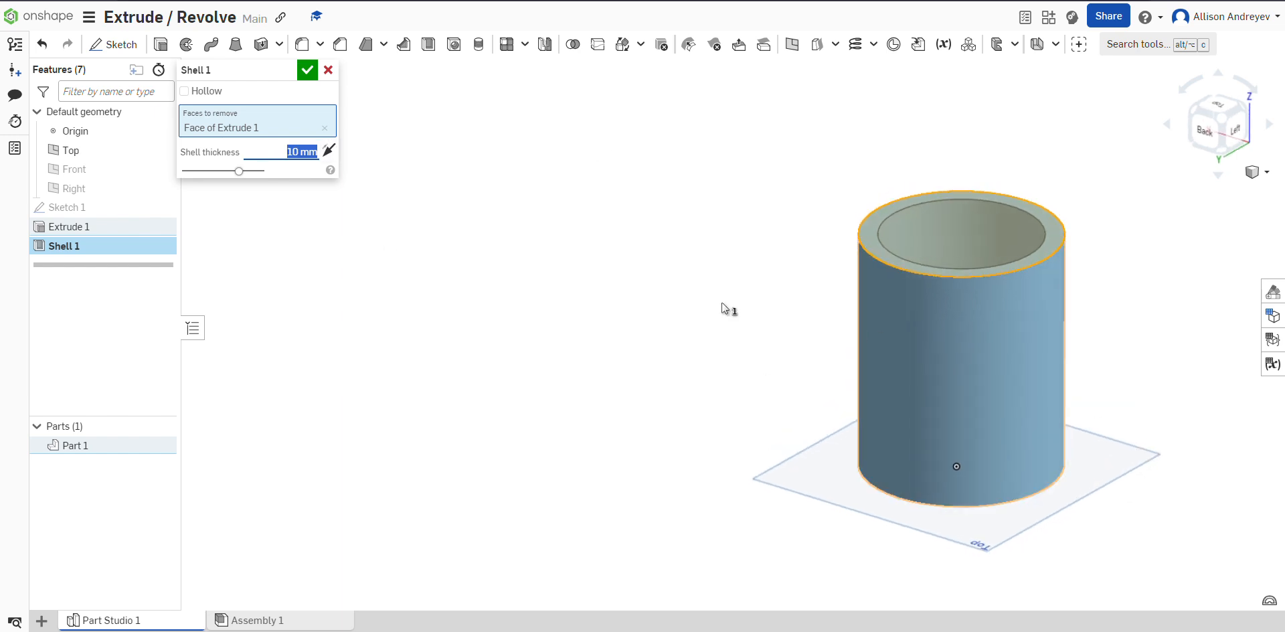
click(308, 70)
Step: Start a fillet on the container's inner rim edge and enlarge its radius to about 3.38 mm
scroll(1058, 154, up, 3)
right_drag(1058, 154, 1062, 182)
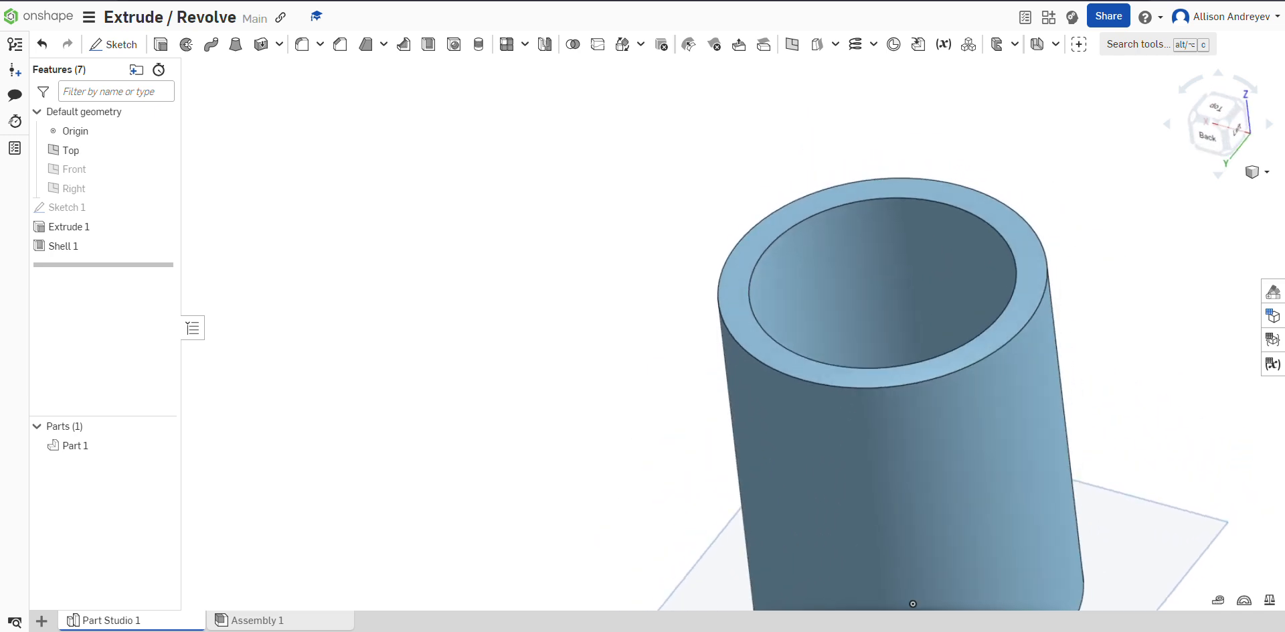
click(1050, 268)
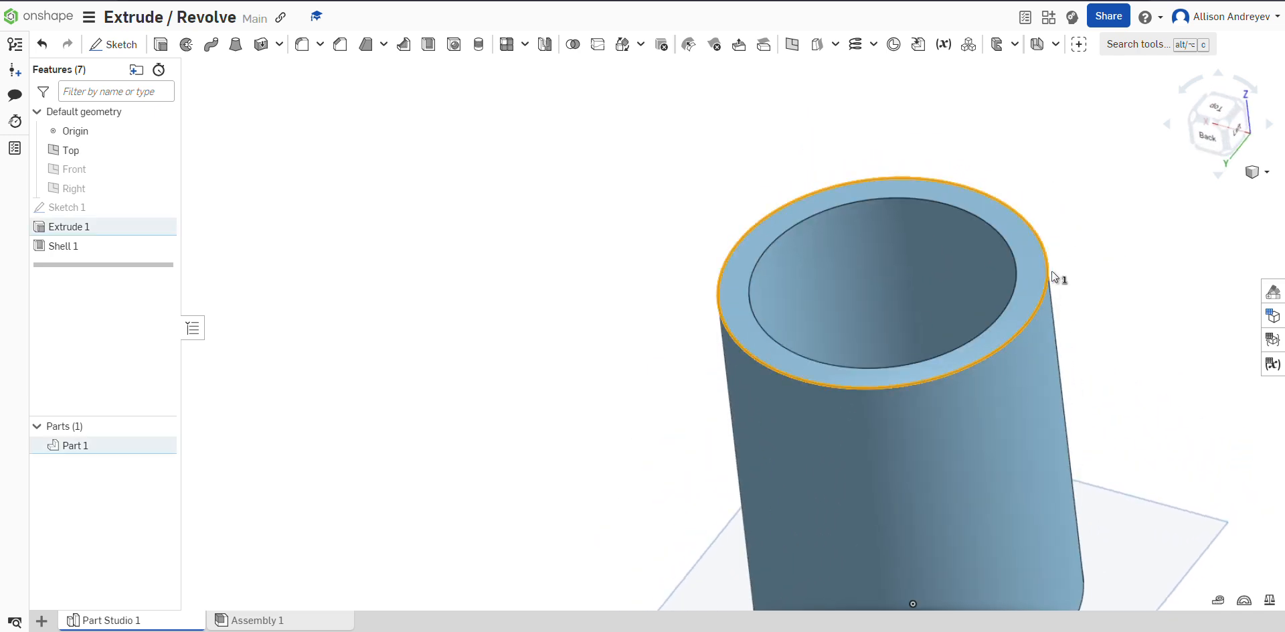
click(1049, 274)
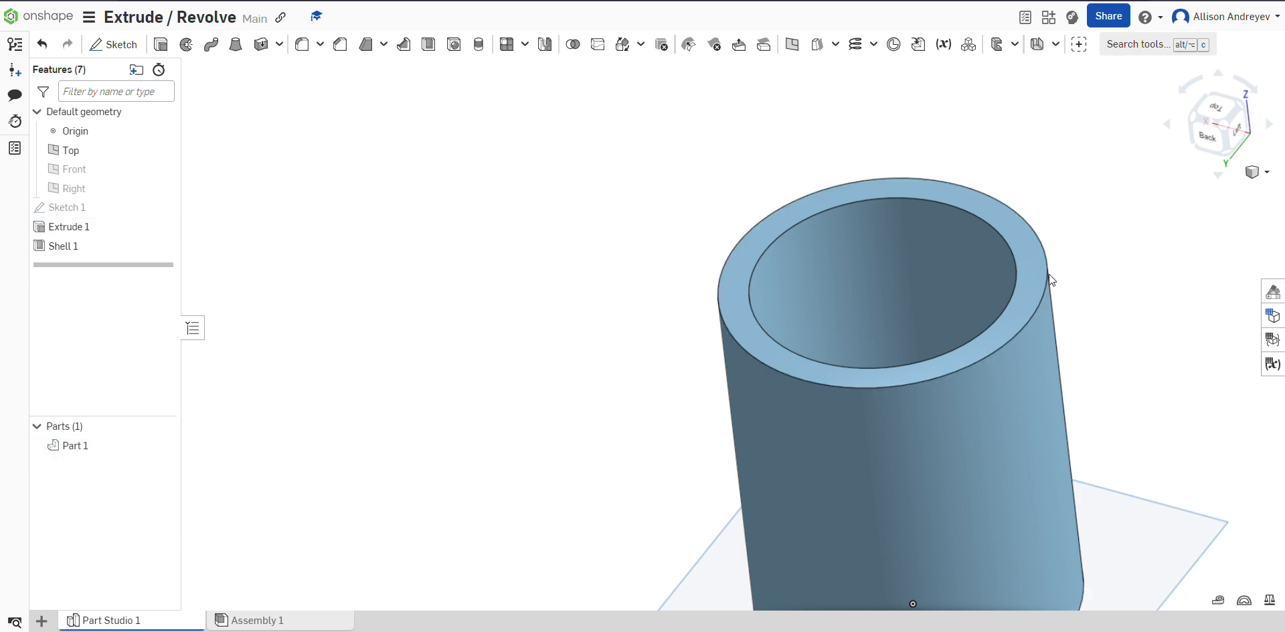
click(340, 47)
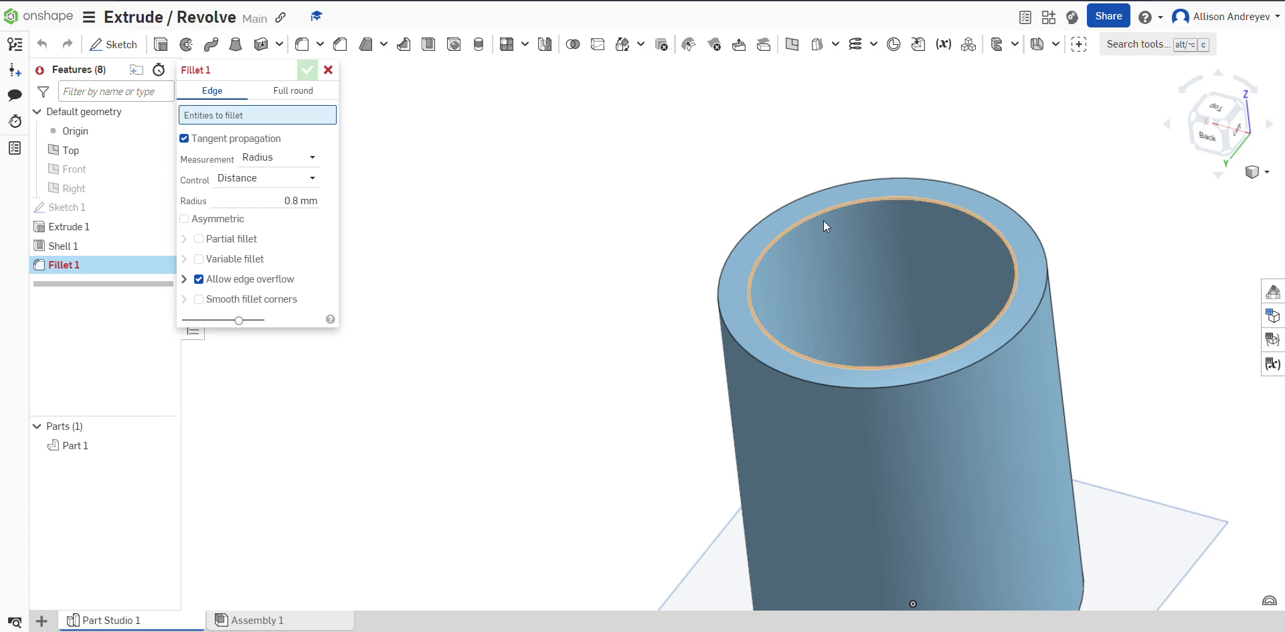
click(798, 223)
mouse_move(1127, 221)
right_down()
mouse_move(1152, 223)
mouse_move(1135, 233)
right_up()
scroll(1038, 281, up, 5)
right_drag(1038, 281, 1057, 288)
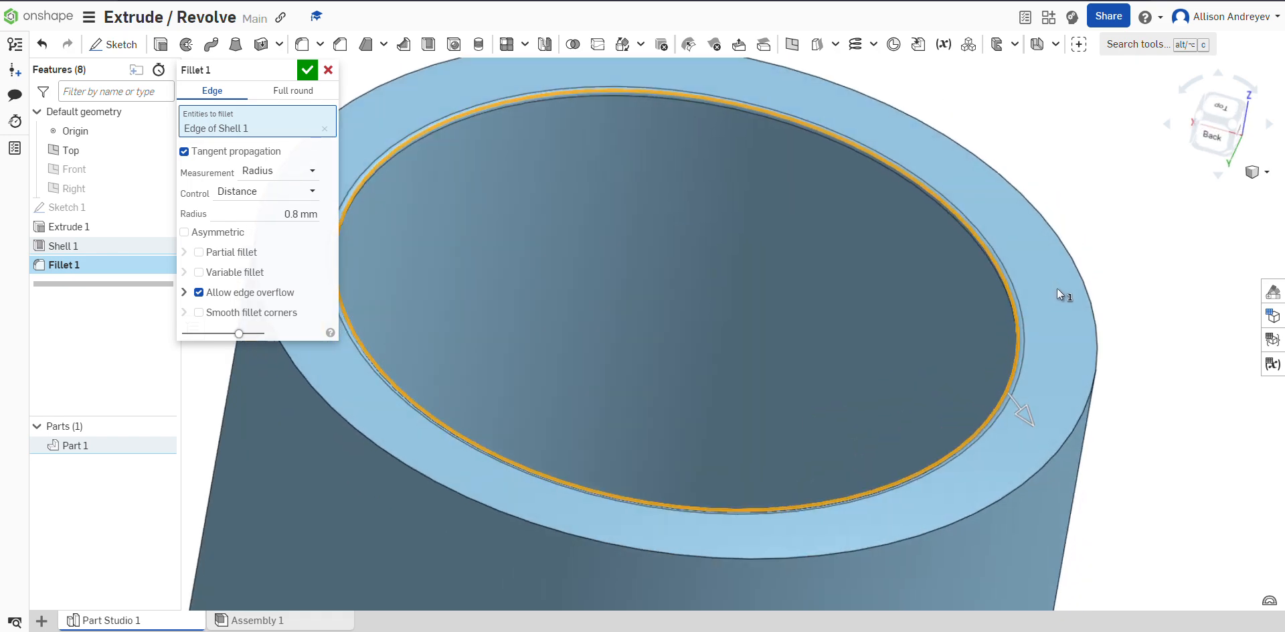
mouse_move(1042, 435)
mouse_down()
mouse_move(1053, 445)
mouse_move(1036, 427)
mouse_up()
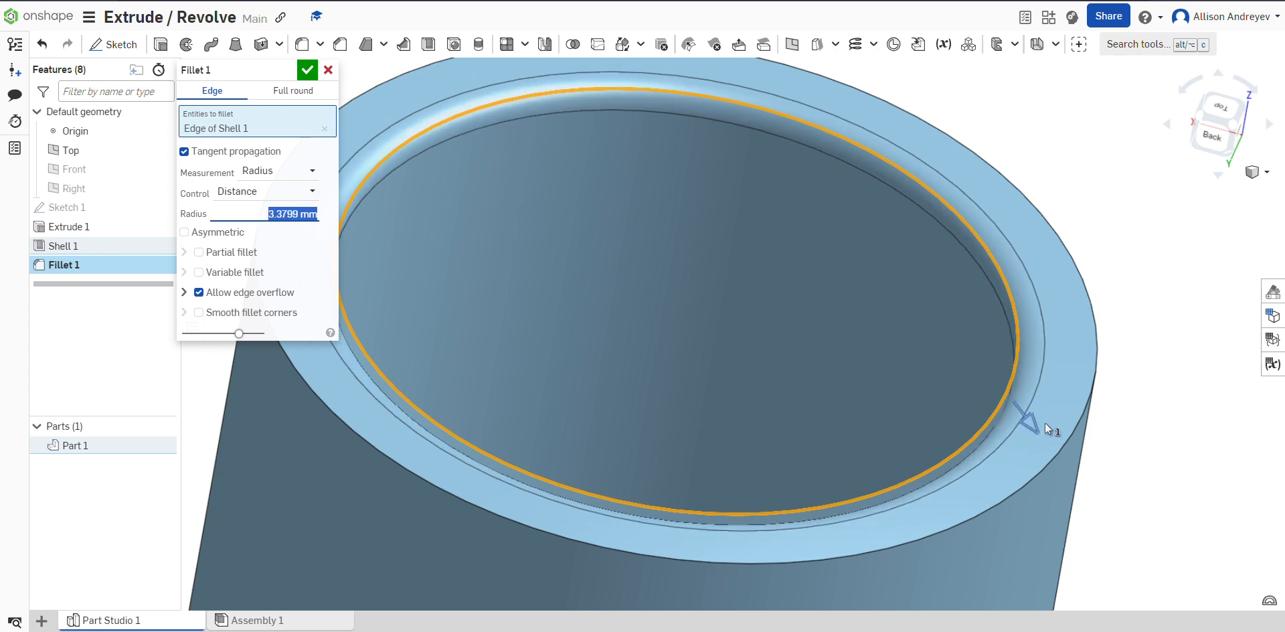
right_drag(1045, 423, 1083, 413)
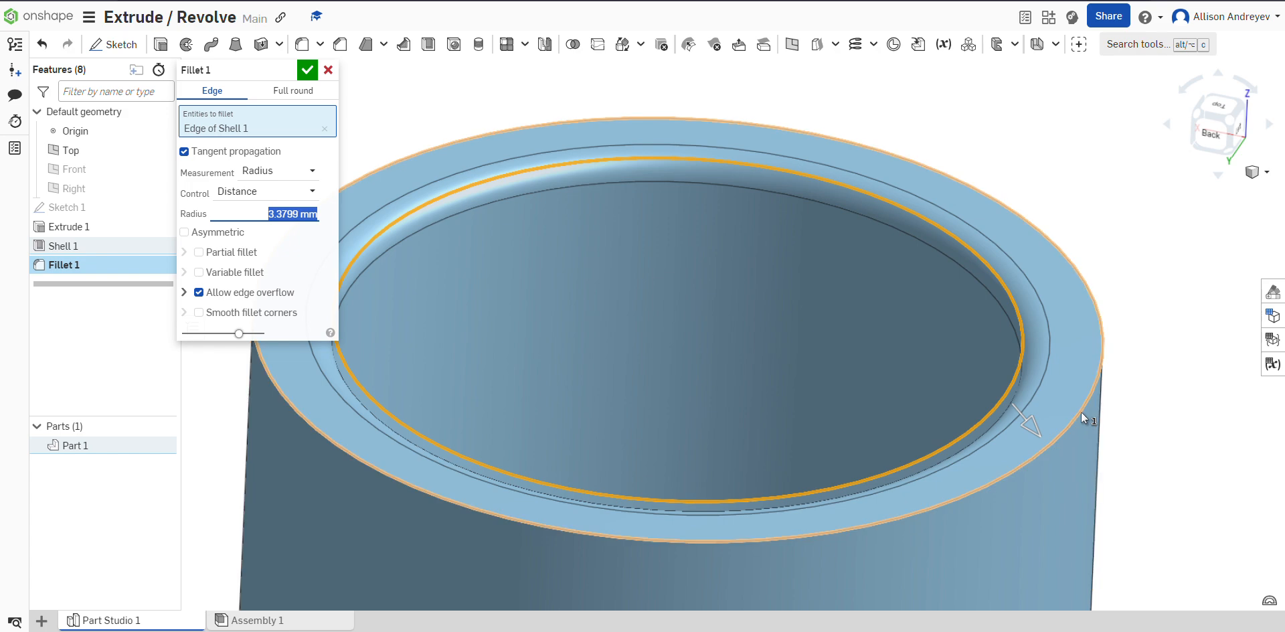
Step: Add the outer rim edge and the outer bottom edge to the fillet and accept it
click(1084, 409)
right_drag(1139, 383, 1117, 367)
scroll(1117, 373, down, 10)
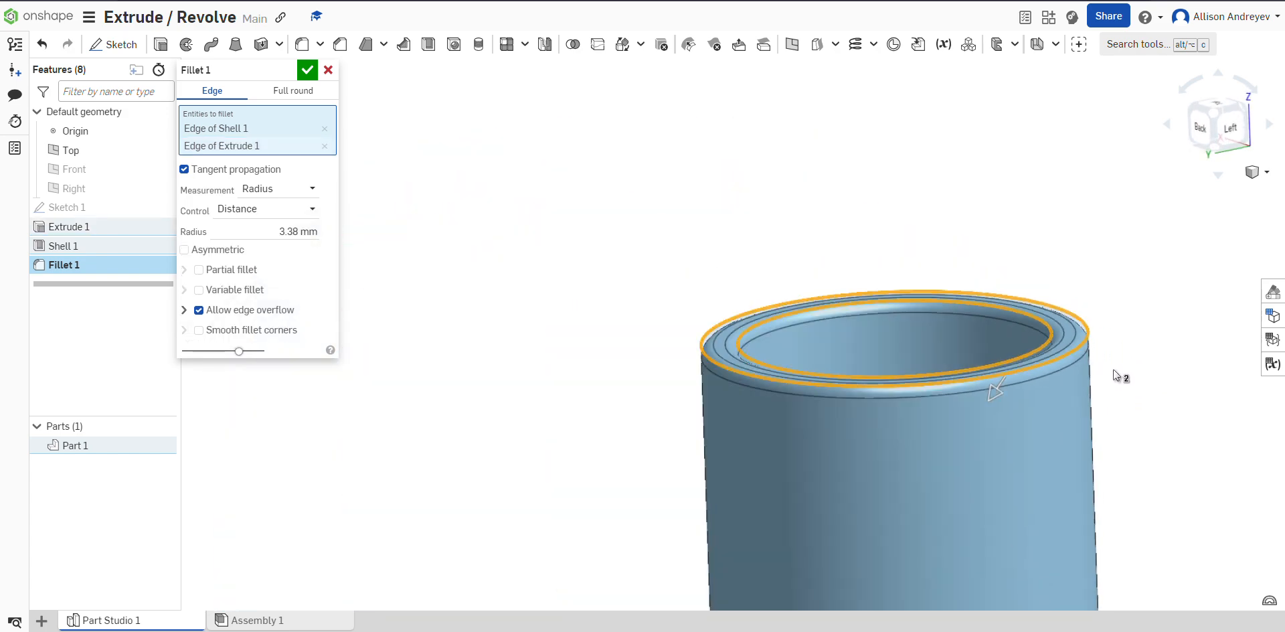
scroll(1147, 577, up, 7)
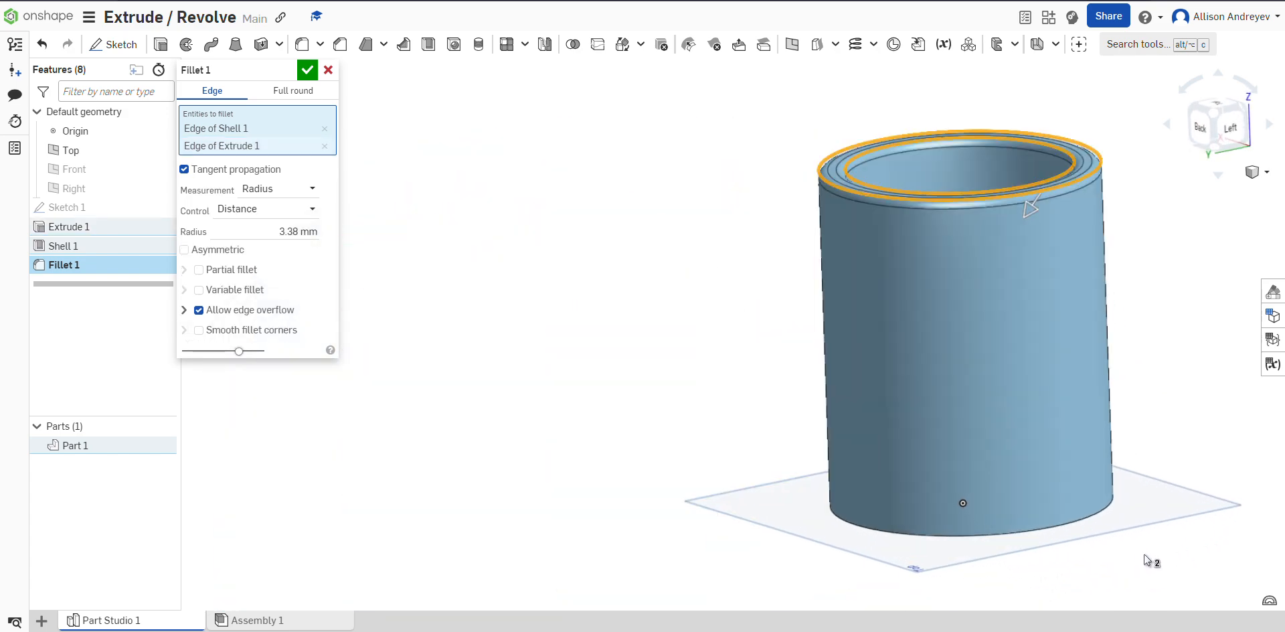
right_drag(1143, 555, 1235, 548)
click(1066, 509)
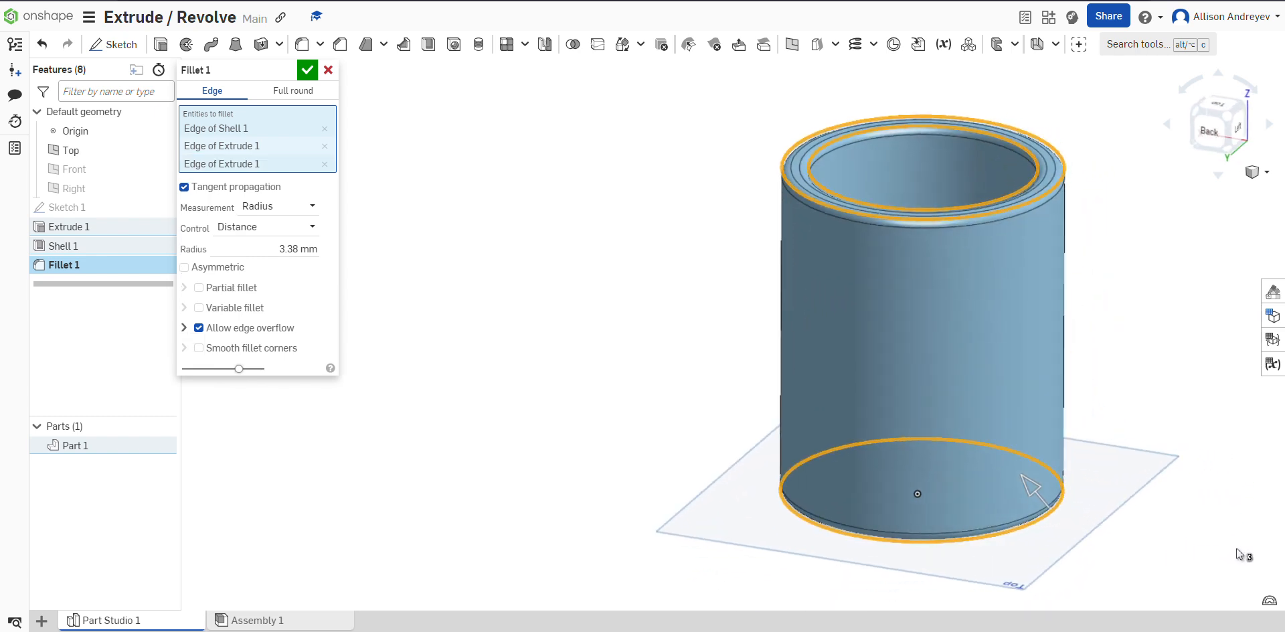
click(307, 70)
Step: Examine the filleted container's rim, interior and base from several angles
right_drag(769, 149, 1017, 170)
scroll(853, 164, up, 4)
scroll(1017, 170, down, 5)
scroll(1168, 198, up, 3)
mouse_move(1167, 198)
right_down()
mouse_move(1189, 197)
mouse_move(1145, 207)
right_up()
scroll(1106, 94, down, 2)
scroll(1107, 102, up, 3)
mouse_move(1106, 102)
right_down()
mouse_move(1093, 202)
mouse_move(1109, 226)
mouse_move(1093, 161)
mouse_move(1113, 118)
right_up()
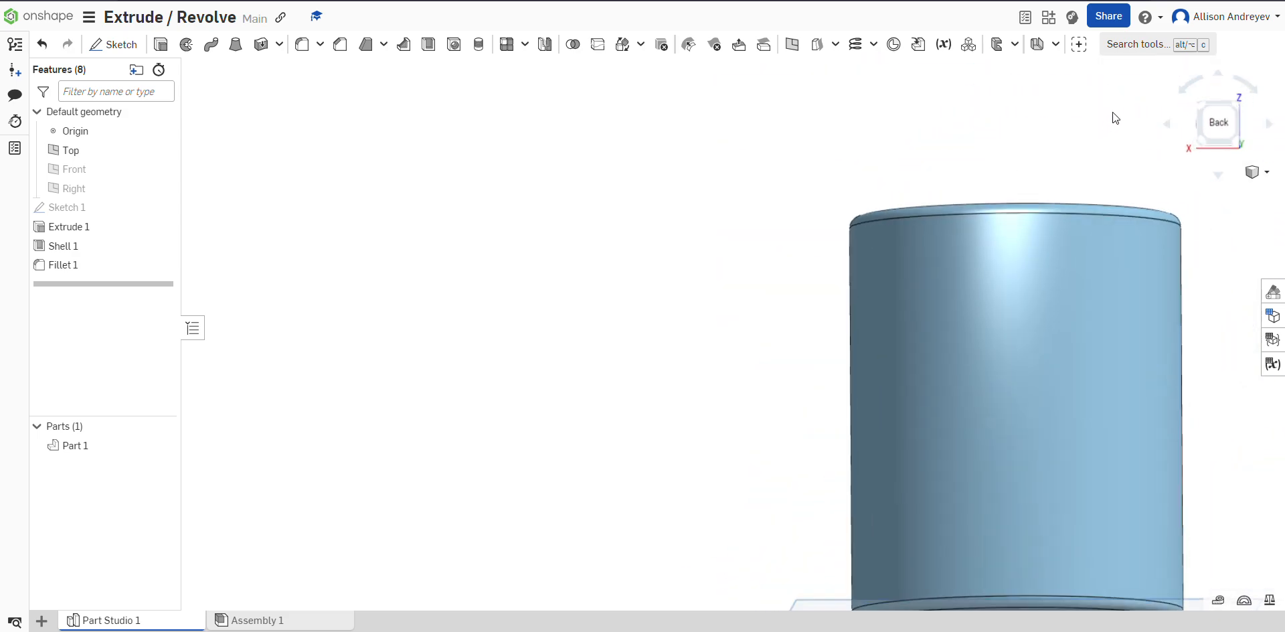
scroll(1113, 117, down, 3)
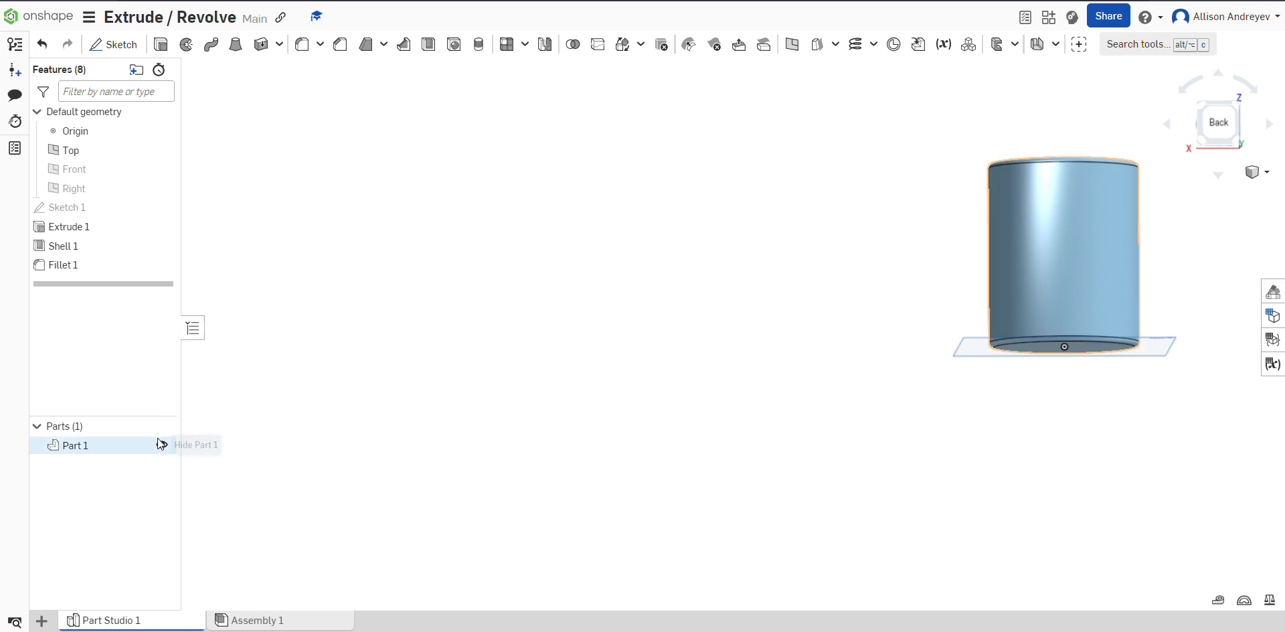
Step: Hide the container part and start a new sketch on the Top plane, viewed straight on from below
click(163, 444)
right_drag(1202, 291, 1129, 294)
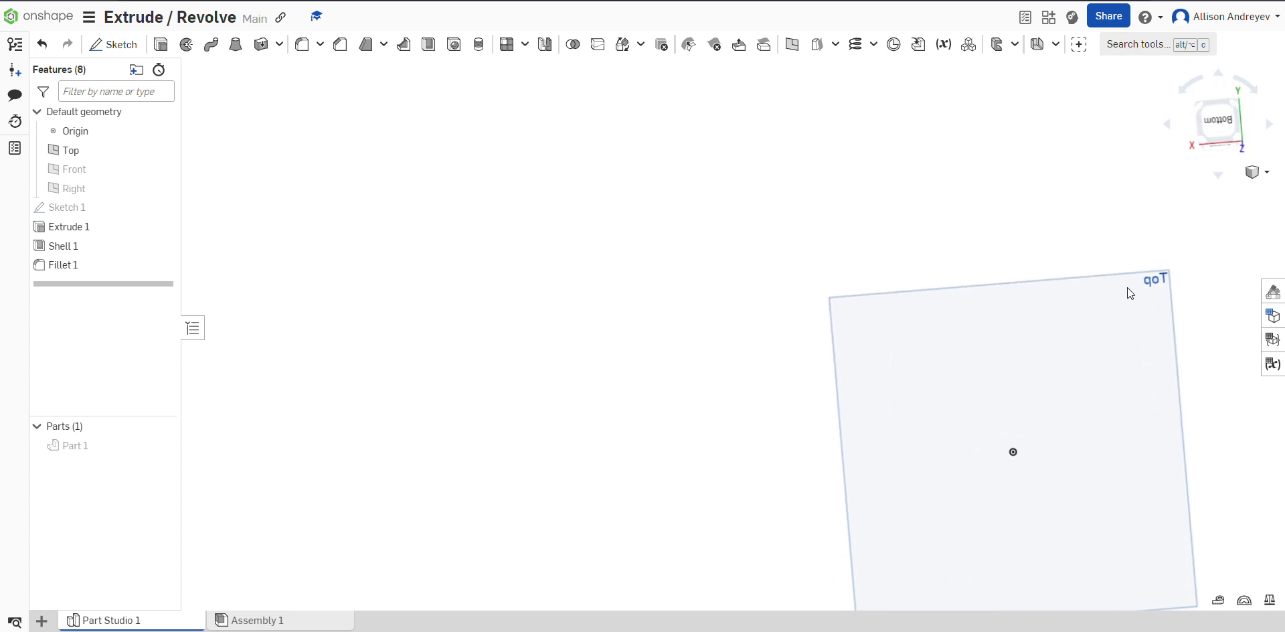
right_click(1043, 368)
click(1097, 575)
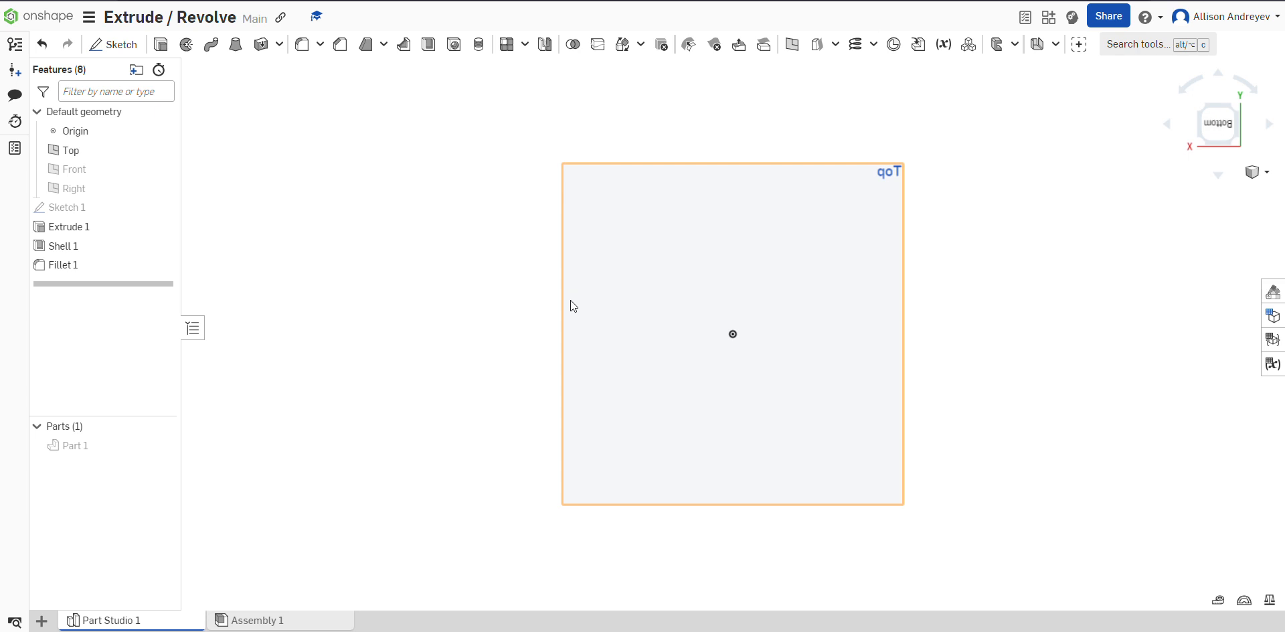
click(112, 44)
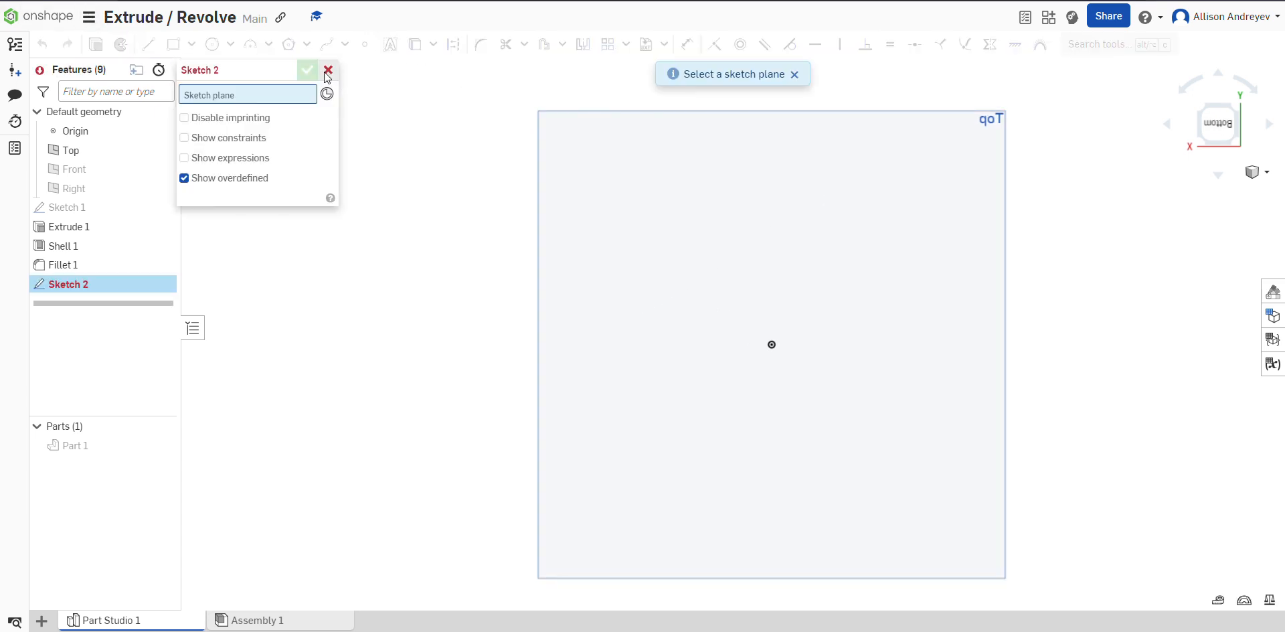
click(645, 261)
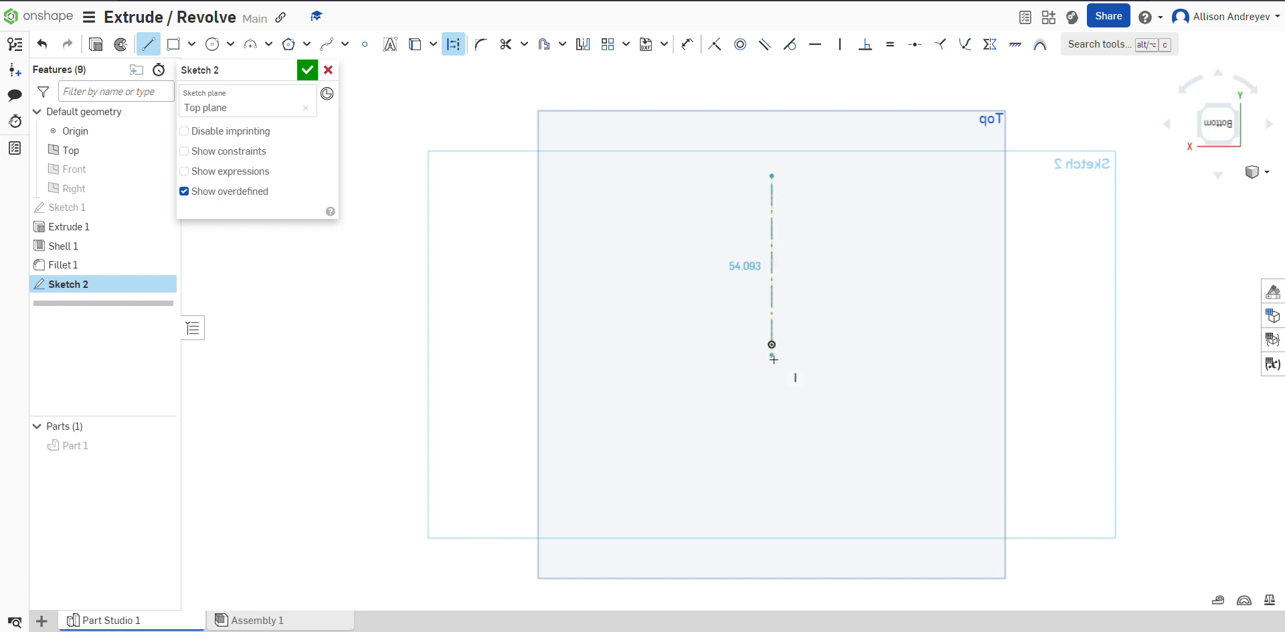
Step: Sketch a vertical construction line about 112 mm long through the origin as the centreline, and turn construction mode off
click(772, 522)
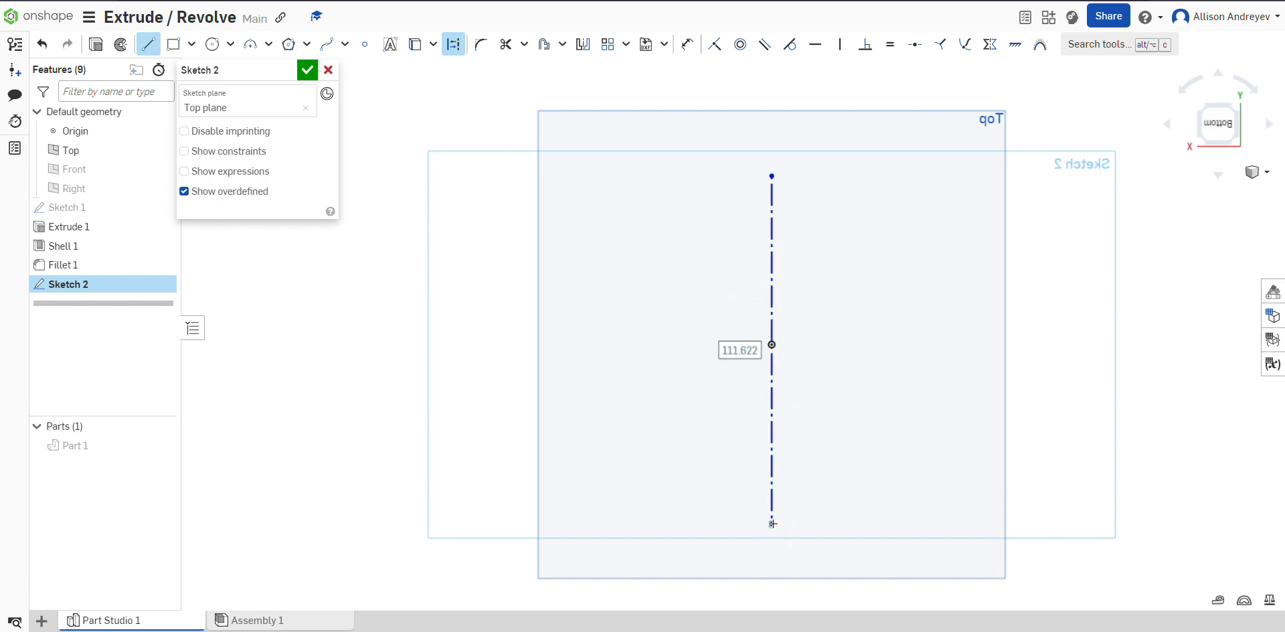
click(453, 44)
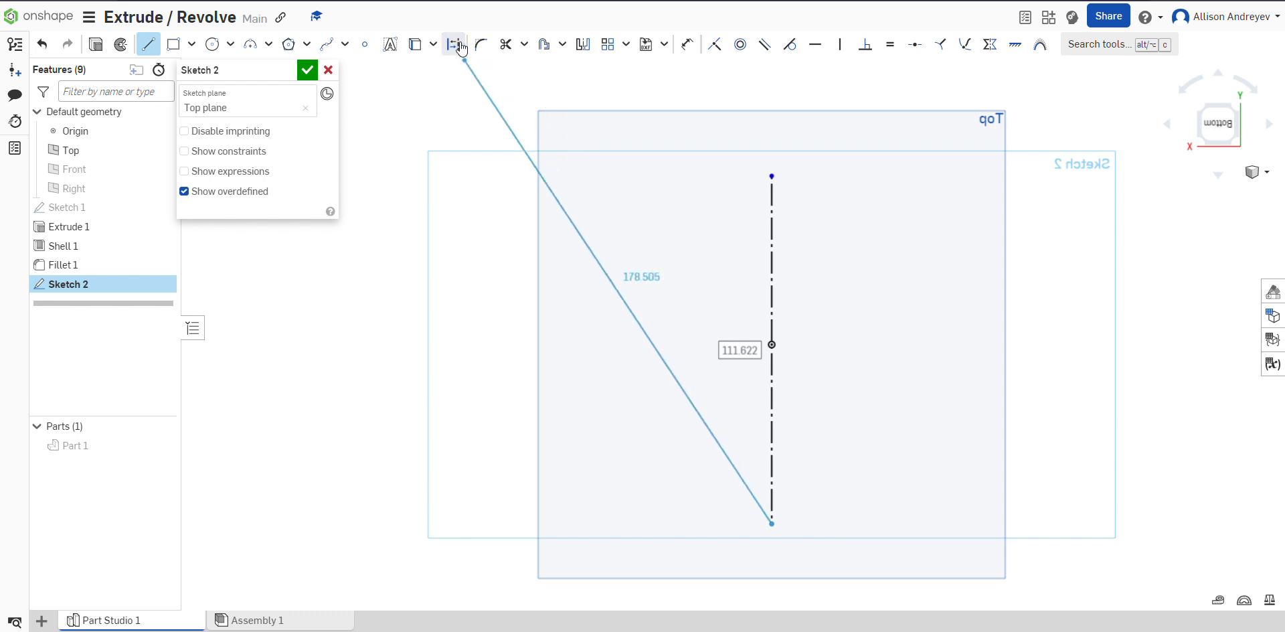
key(Escape)
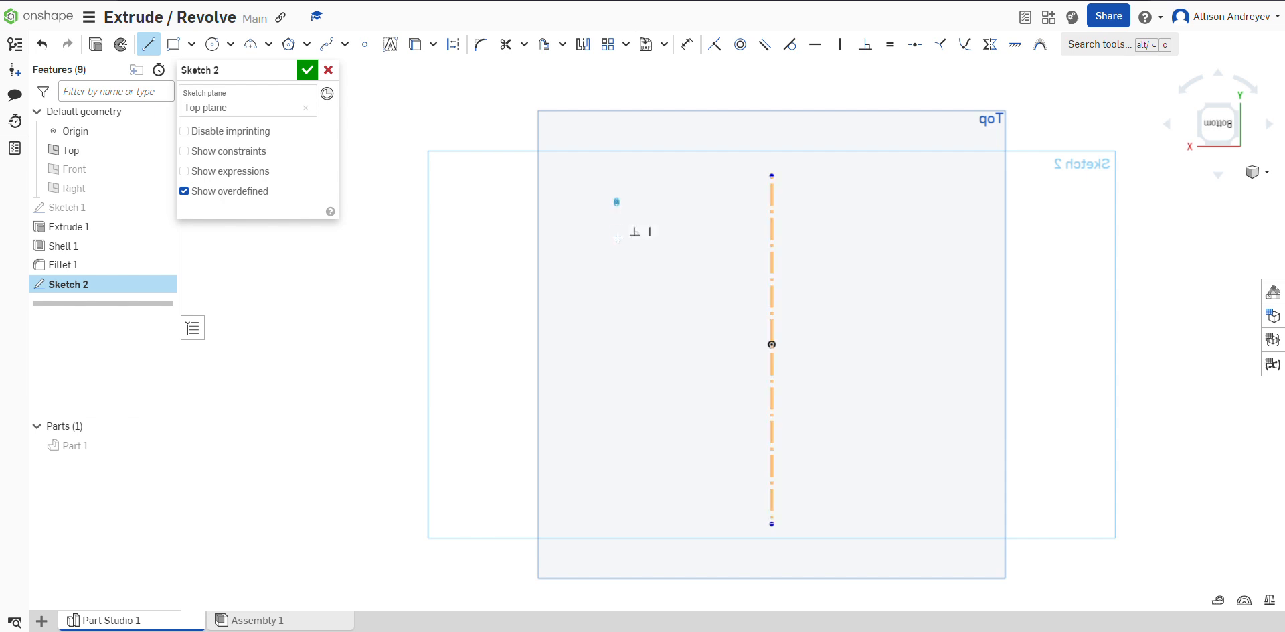
Step: Sketch a thin slanted wall profile with a base reaching the centreline's lower end, closed by a top edge about 2.8 mm wide
click(667, 524)
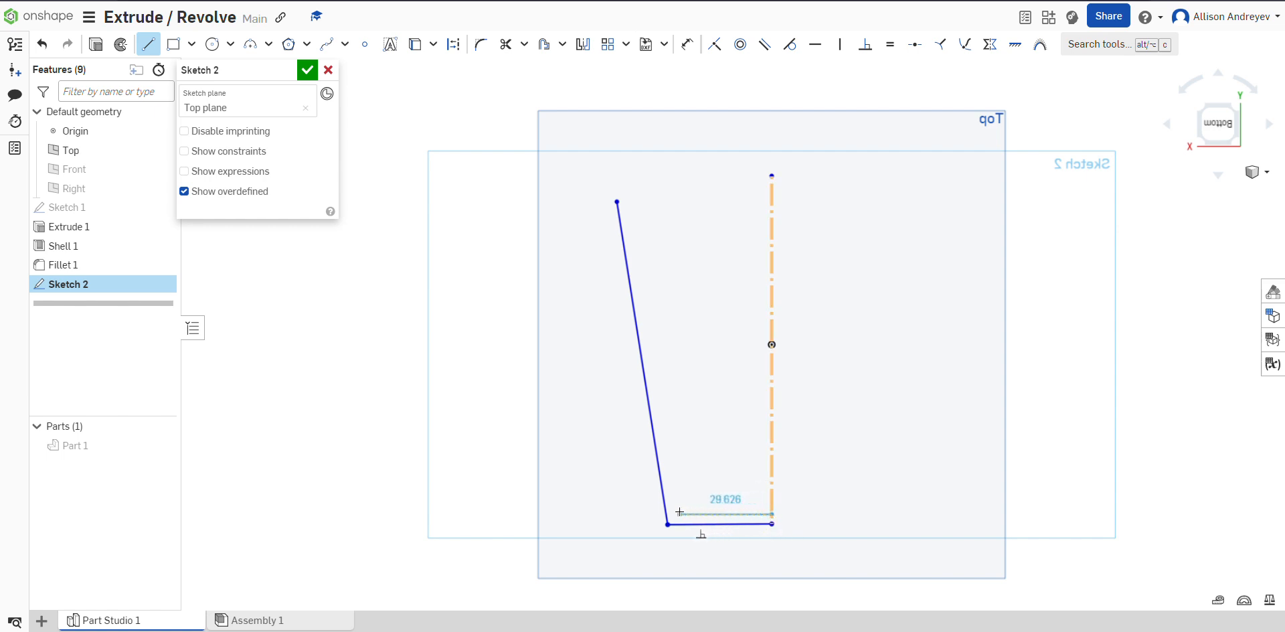
click(628, 200)
scroll(599, 209, up, 3)
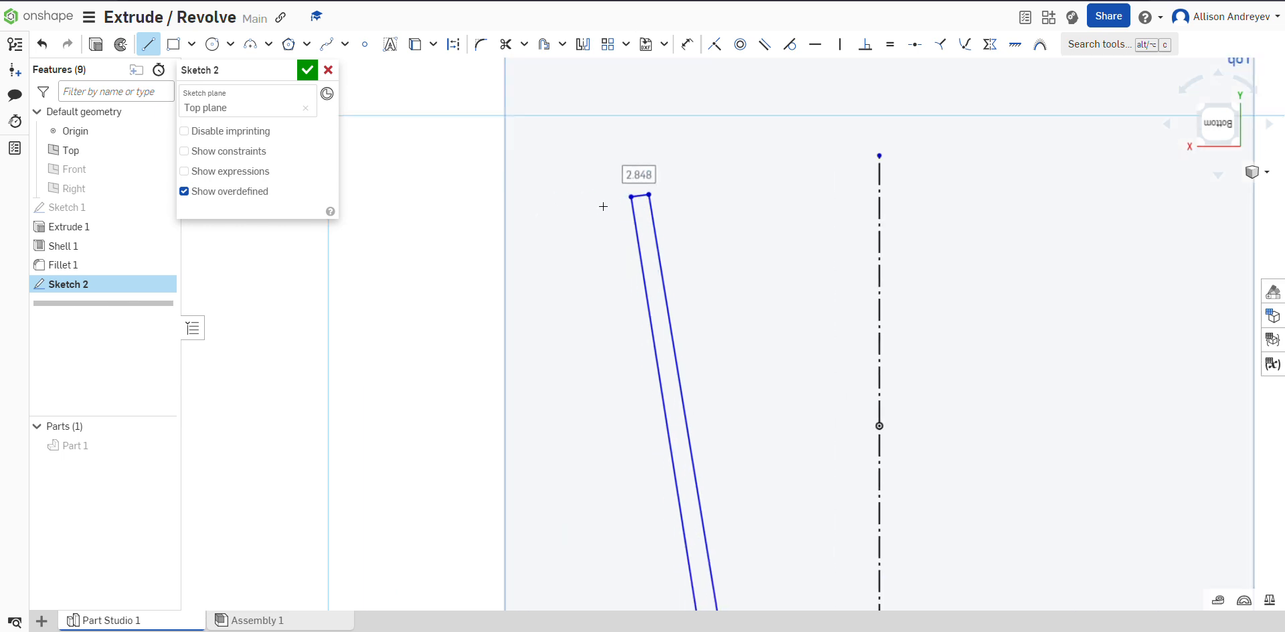
scroll(652, 398, down, 4)
scroll(683, 435, up, 3)
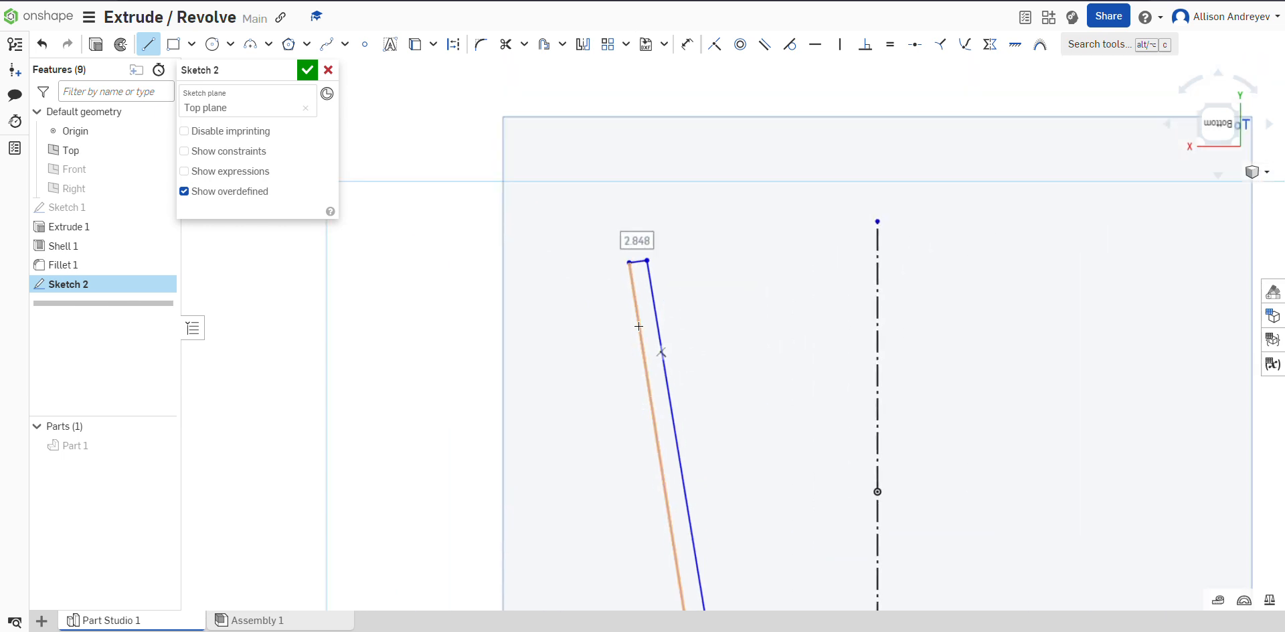
scroll(693, 496, up, 3)
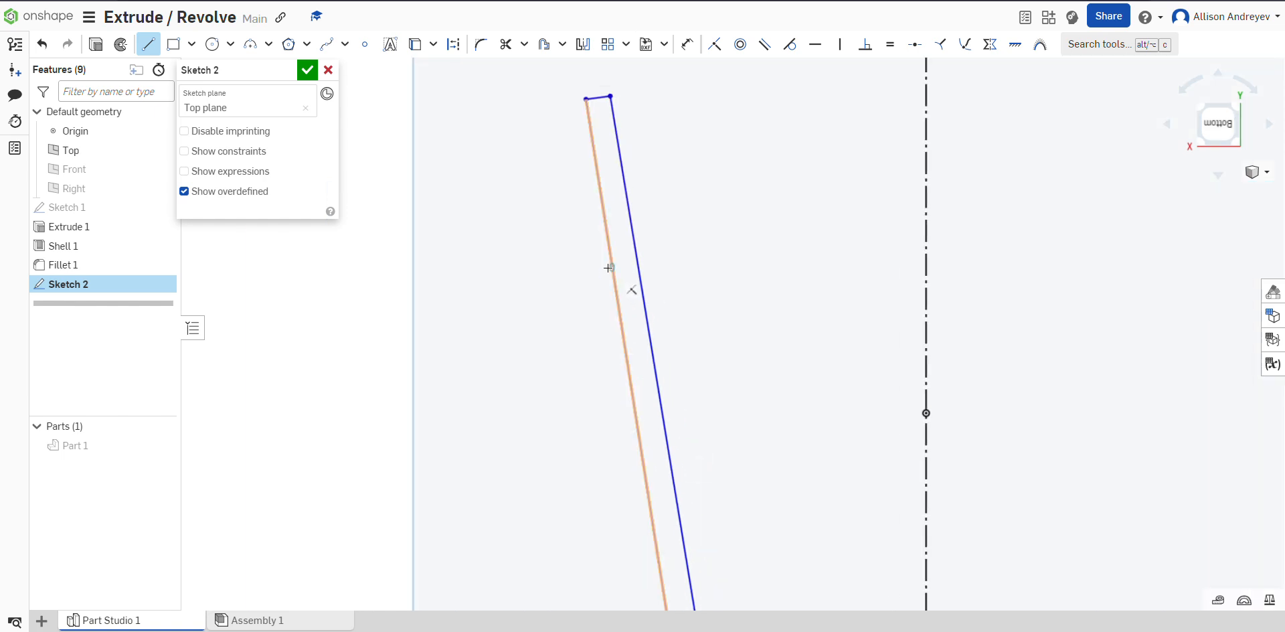
Step: Sketch five sawtooth ridges along the upper outer wall line, with short edges about 2 mm and slanted edges about 3.4 mm long
click(599, 269)
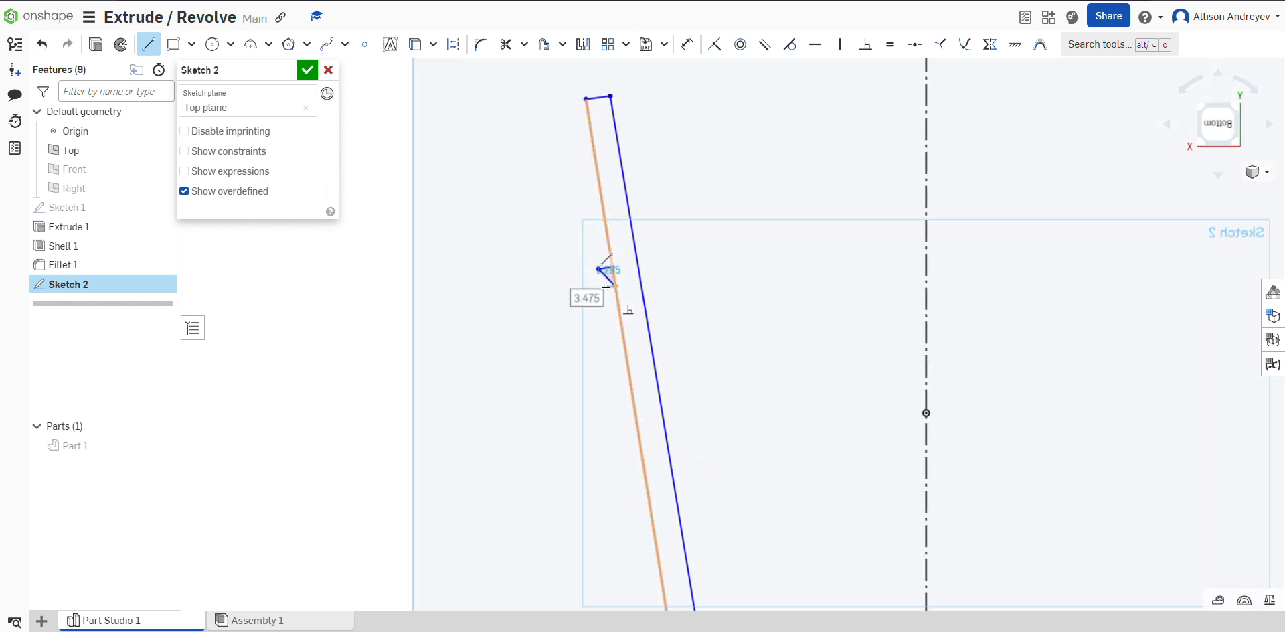
click(602, 288)
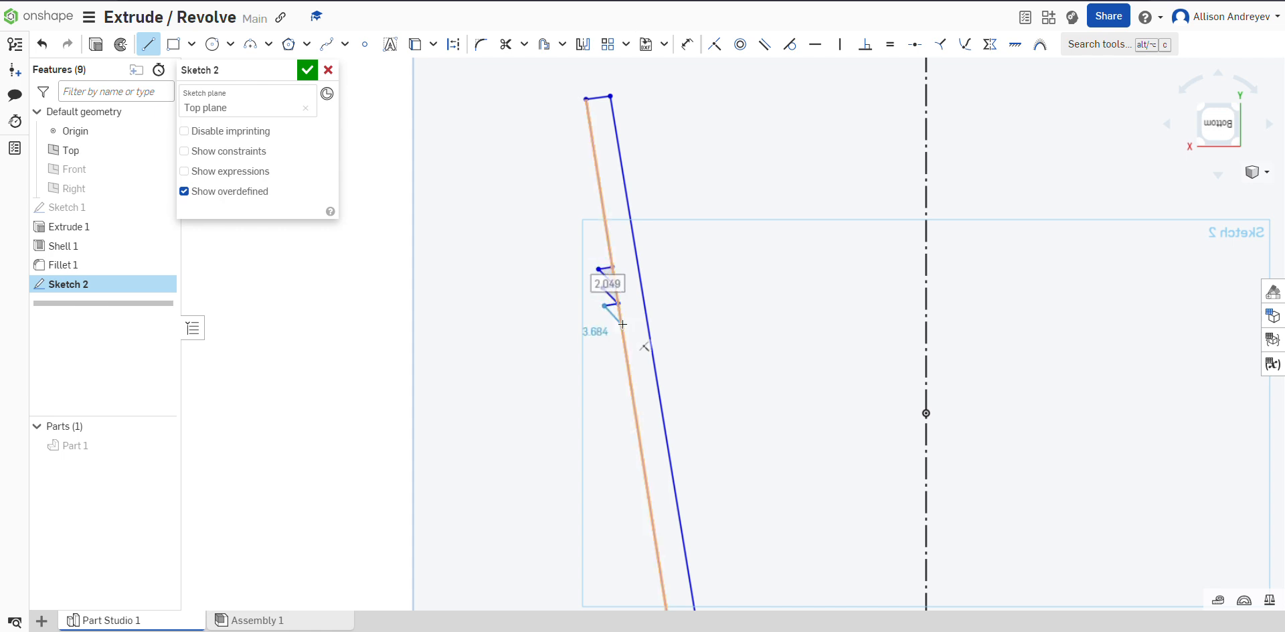
click(623, 324)
click(608, 326)
click(623, 342)
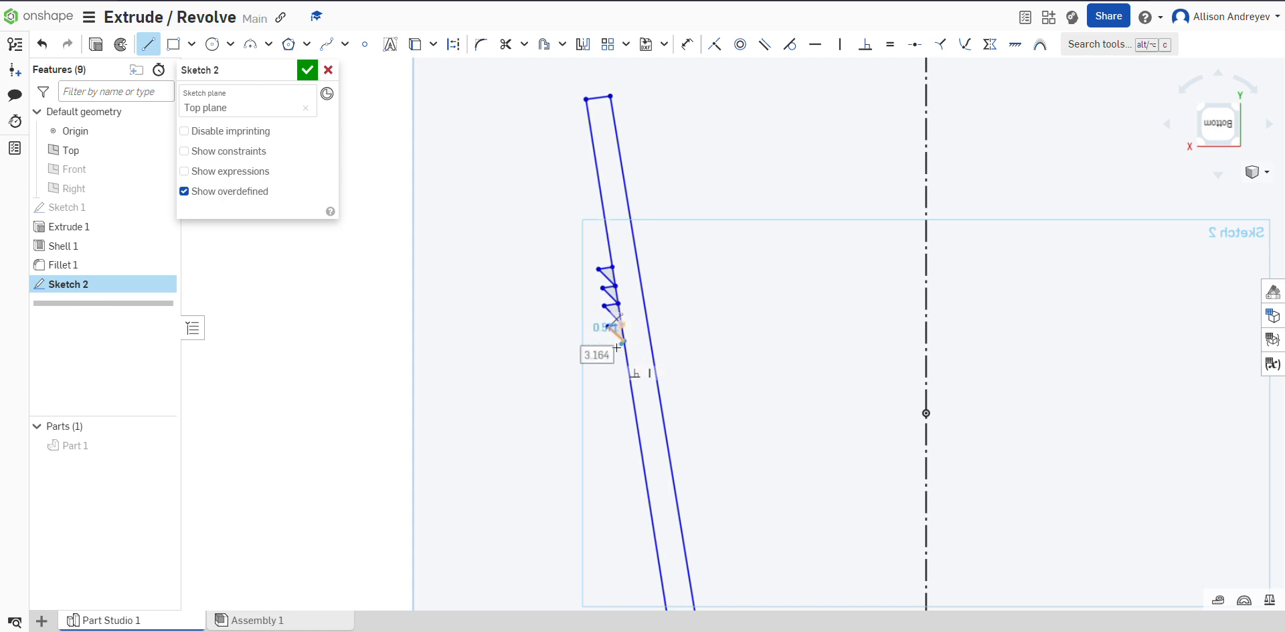
click(611, 342)
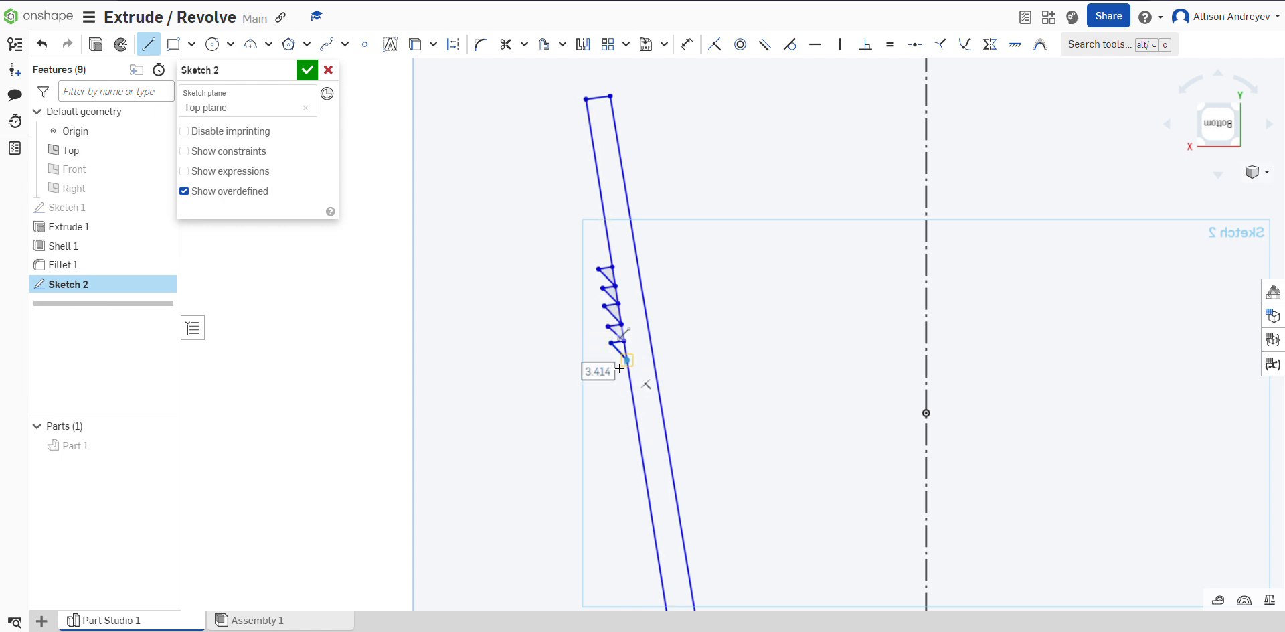
scroll(627, 359, down, 3)
scroll(591, 322, up, 5)
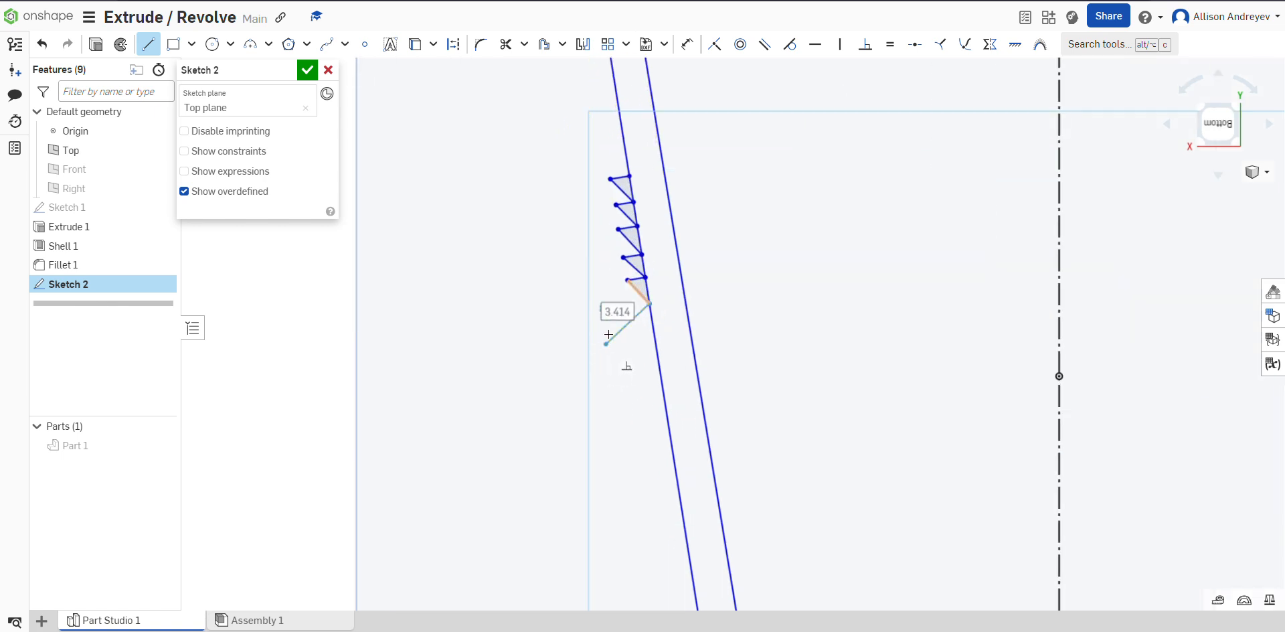
key(t)
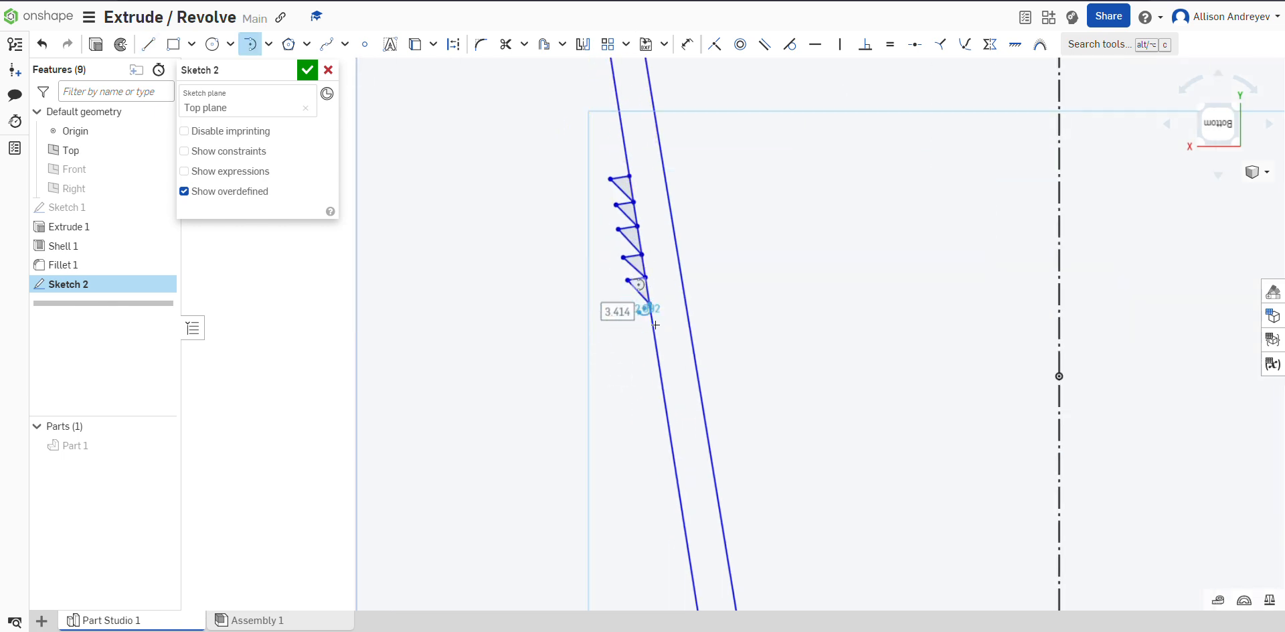
click(648, 303)
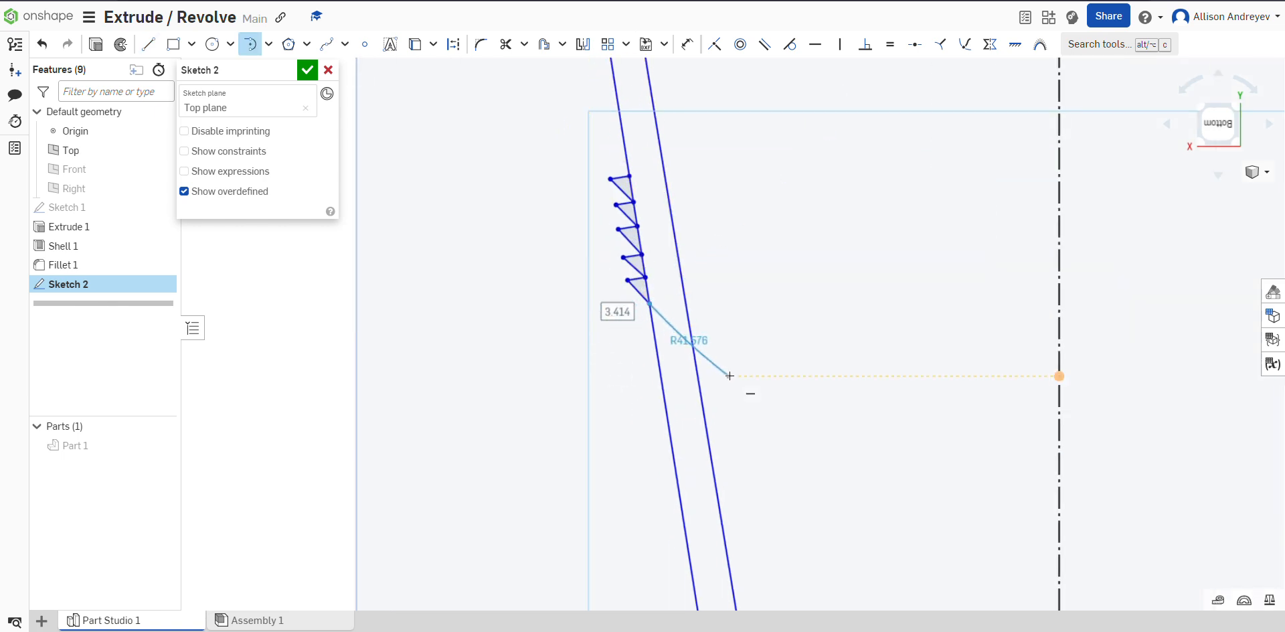
click(250, 45)
Step: Close the cup profile with a vertical line about 3.1 mm long on the centreline, joining the ends of the two base edges
key(f)
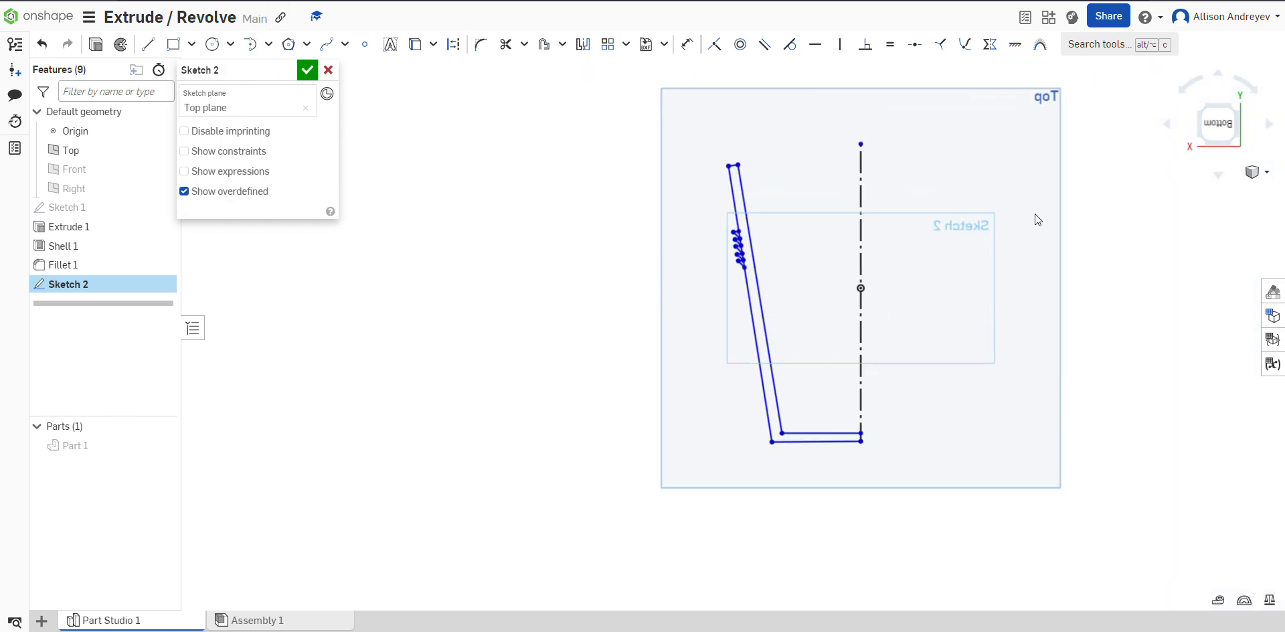
scroll(1035, 207, up, 2)
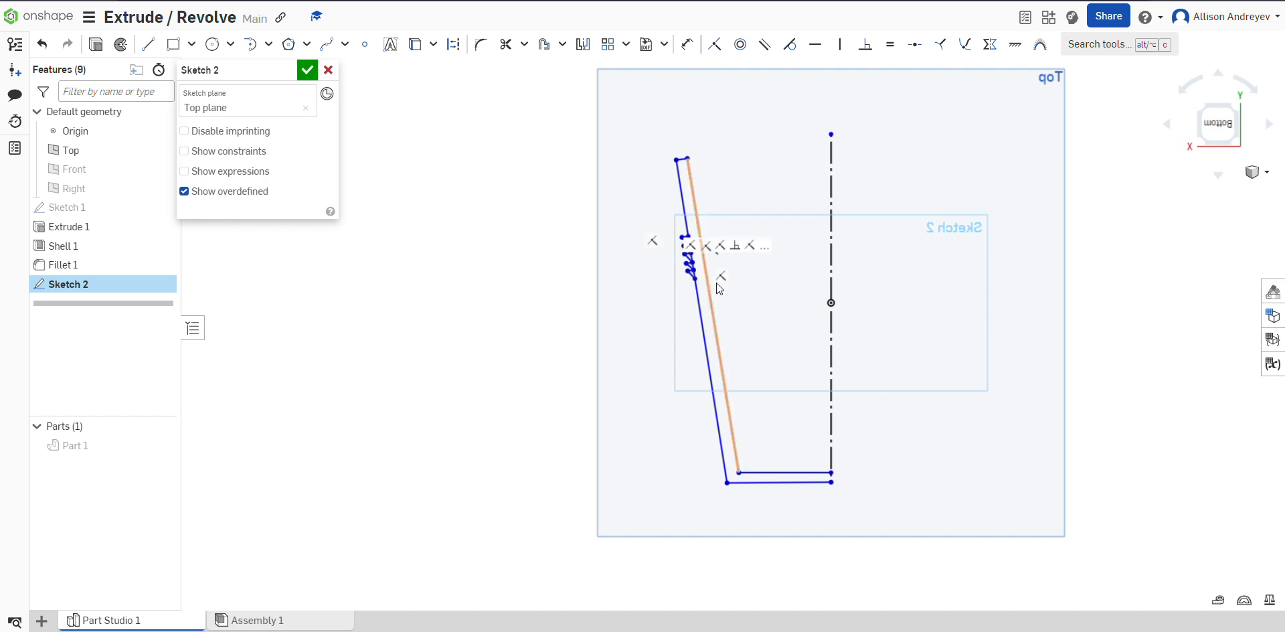
scroll(1107, 307, up, 1)
scroll(606, 132, up, 1)
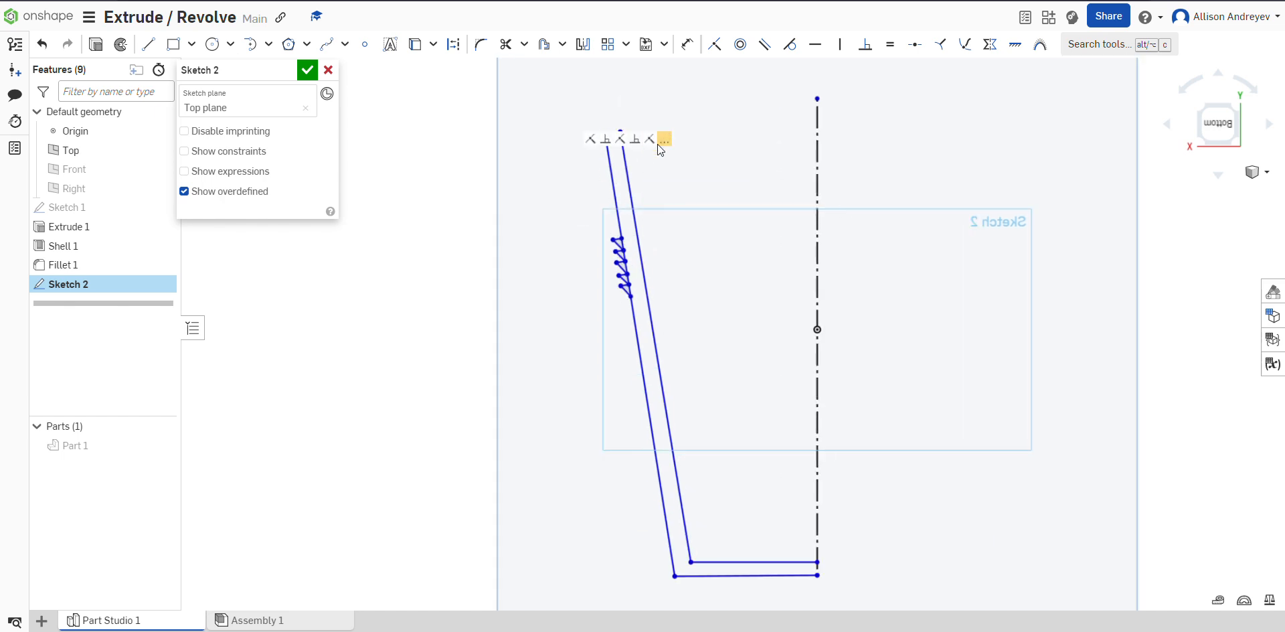
scroll(803, 576, up, 3)
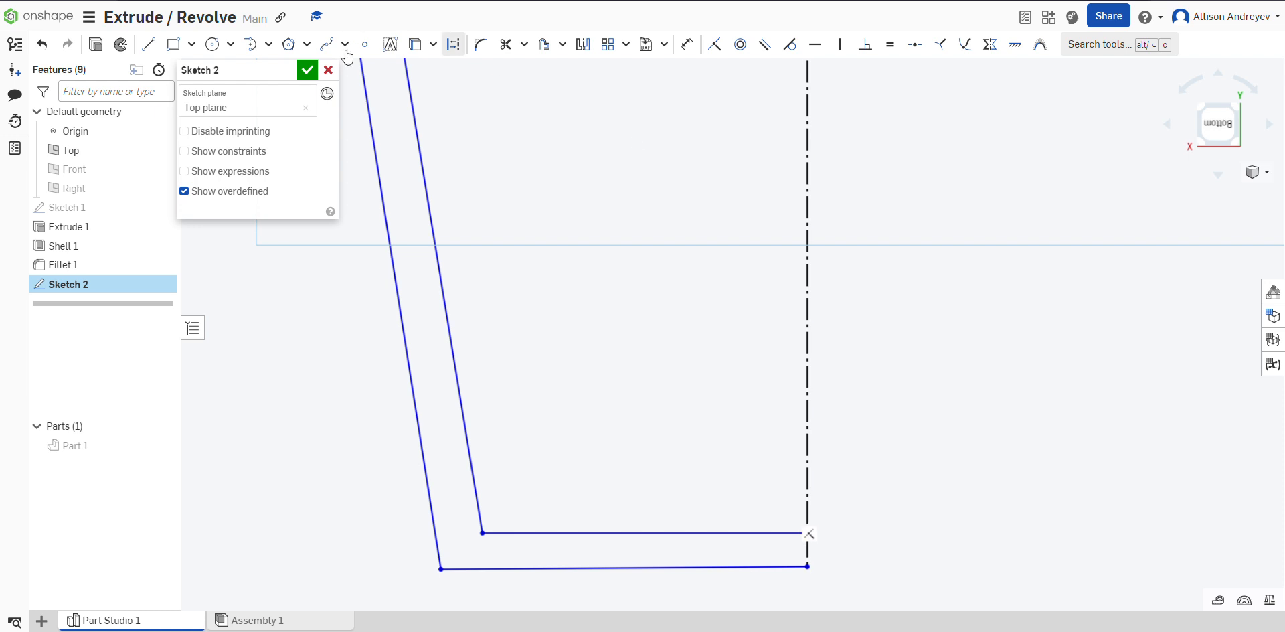
click(148, 44)
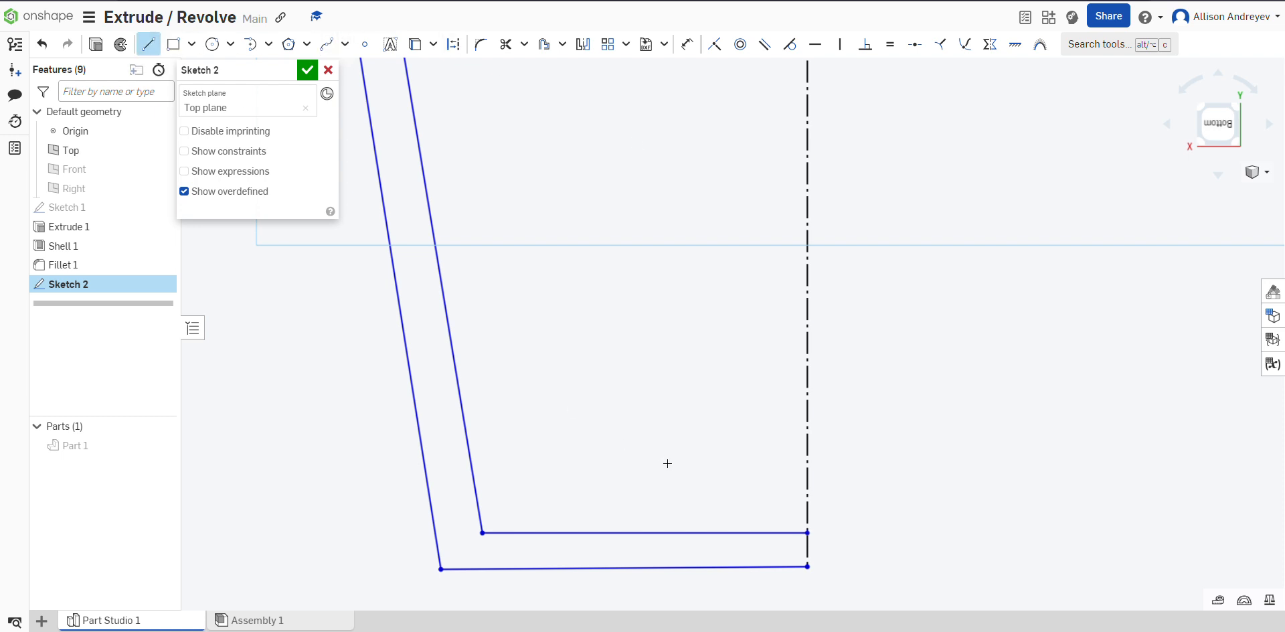
click(809, 533)
click(808, 566)
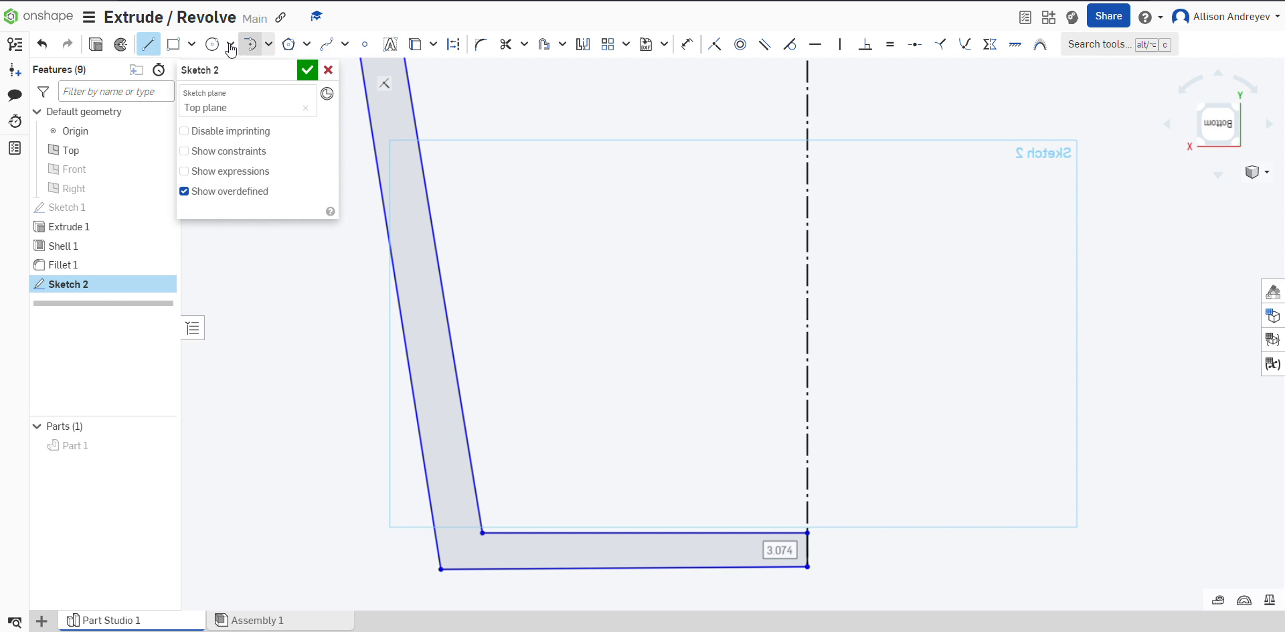
click(148, 44)
Step: Constrain the profile's outer base edge and the short top edge of the wall to be horizontal
scroll(656, 254, down, 5)
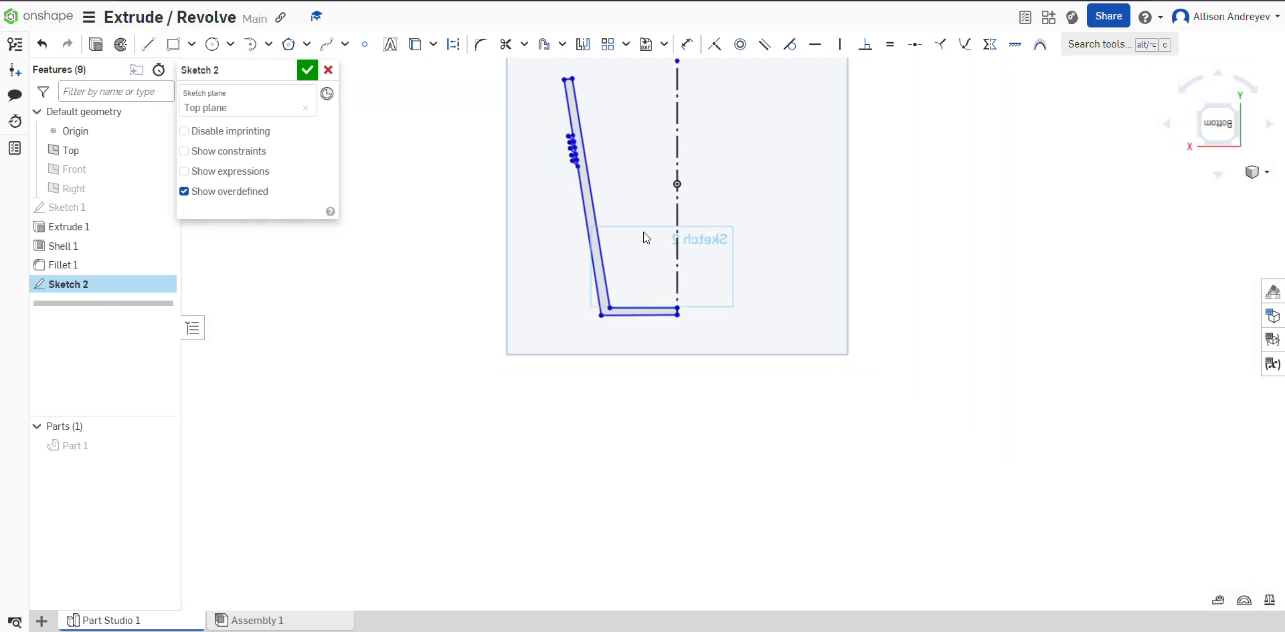
scroll(624, 122, up, 3)
scroll(533, 118, down, 2)
scroll(564, 73, up, 1)
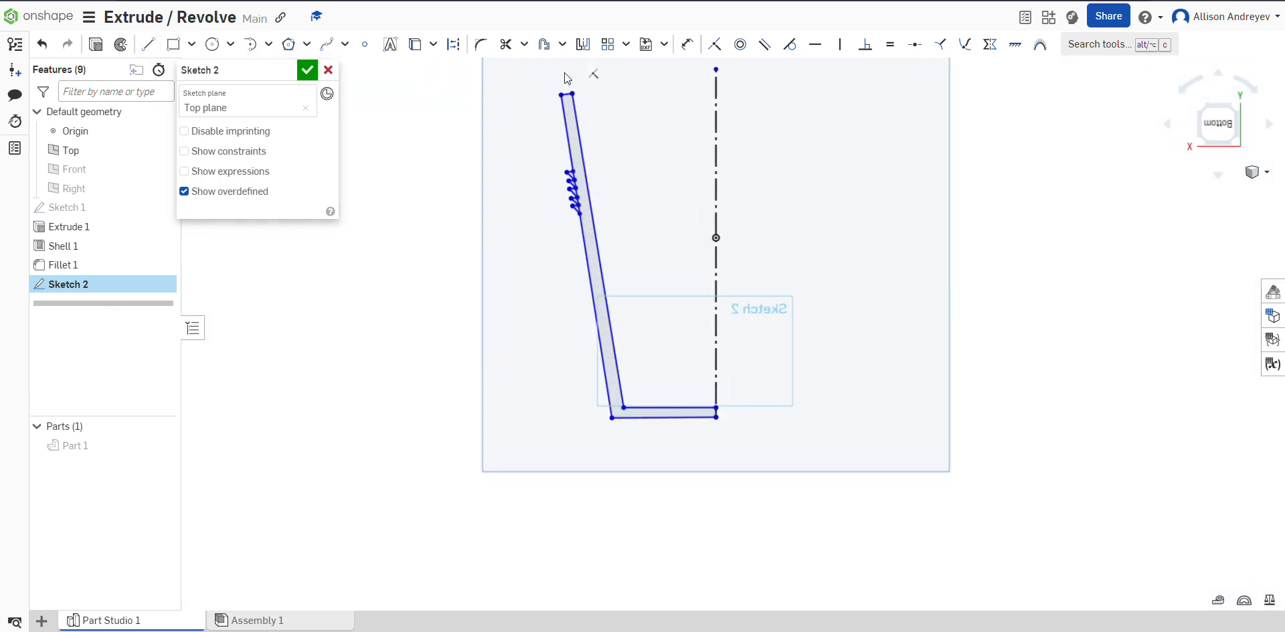
scroll(564, 72, up, 1)
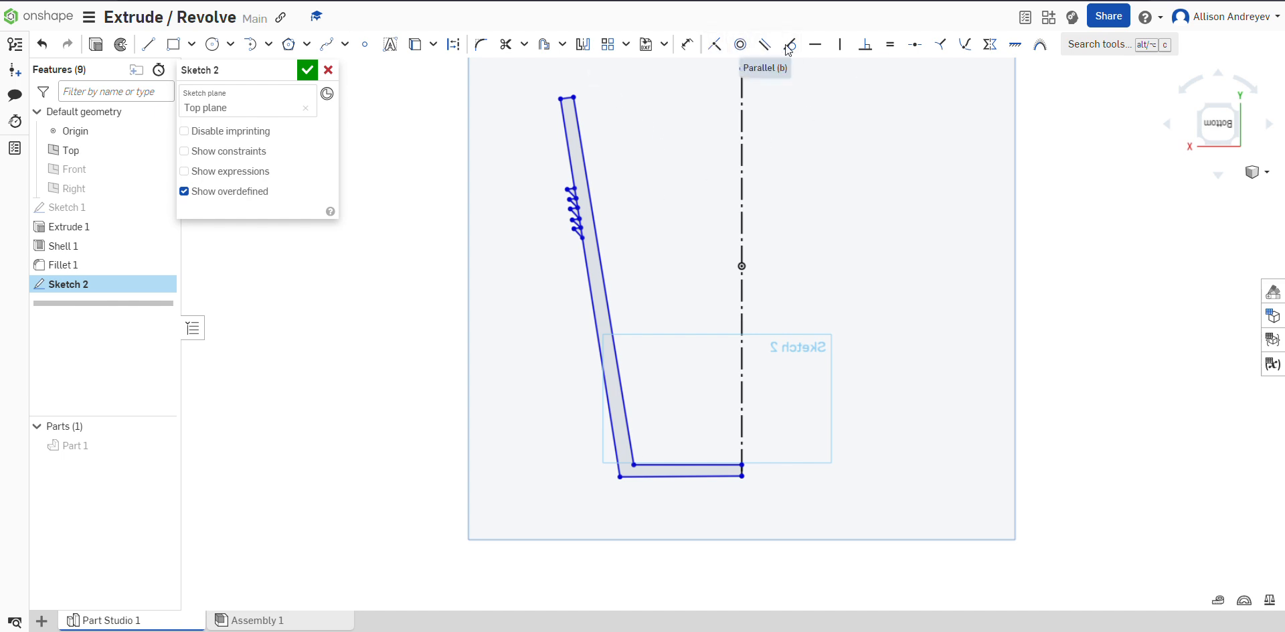
click(840, 44)
click(816, 54)
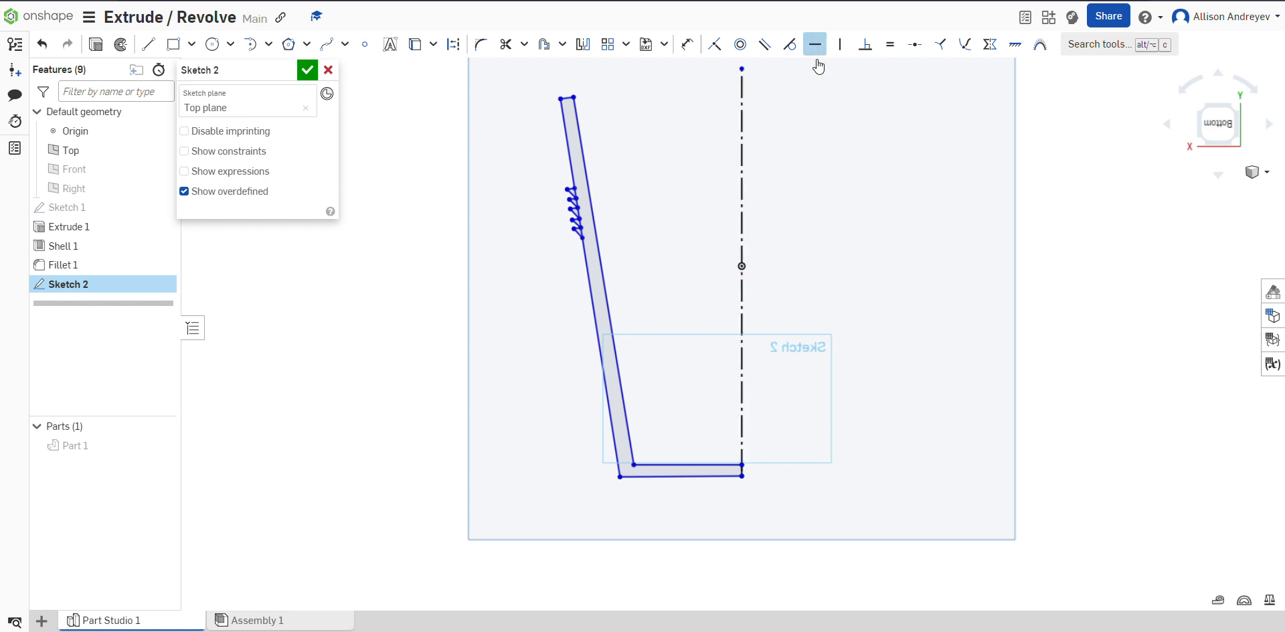
click(665, 477)
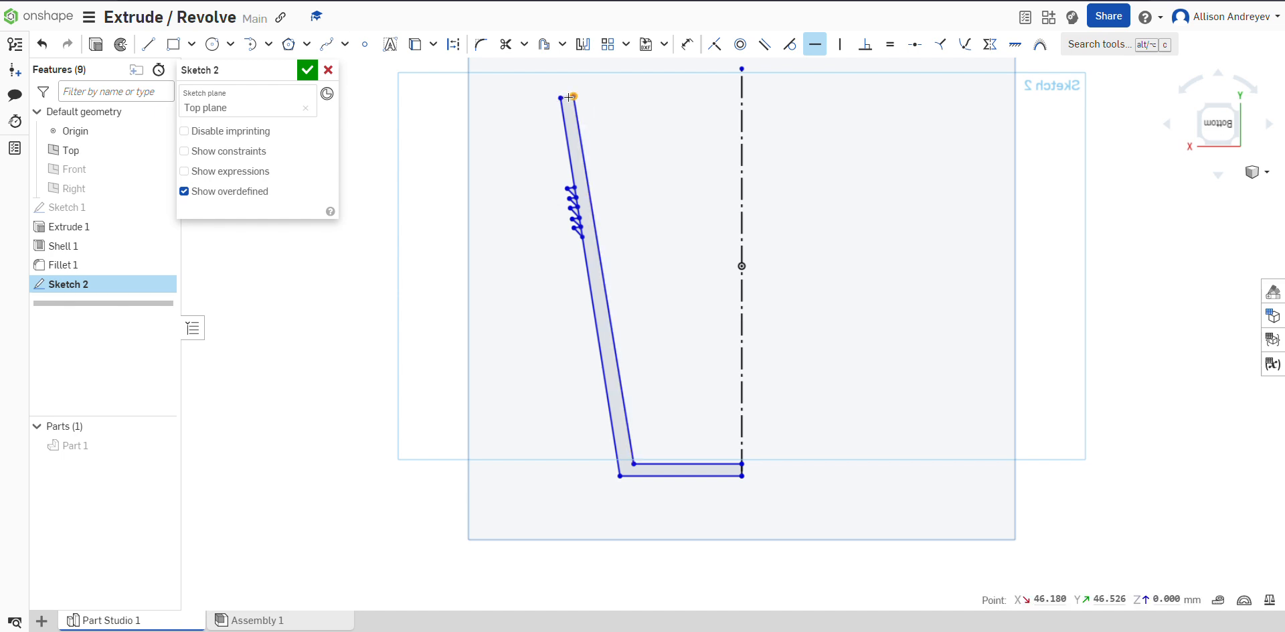
scroll(569, 97, up, 5)
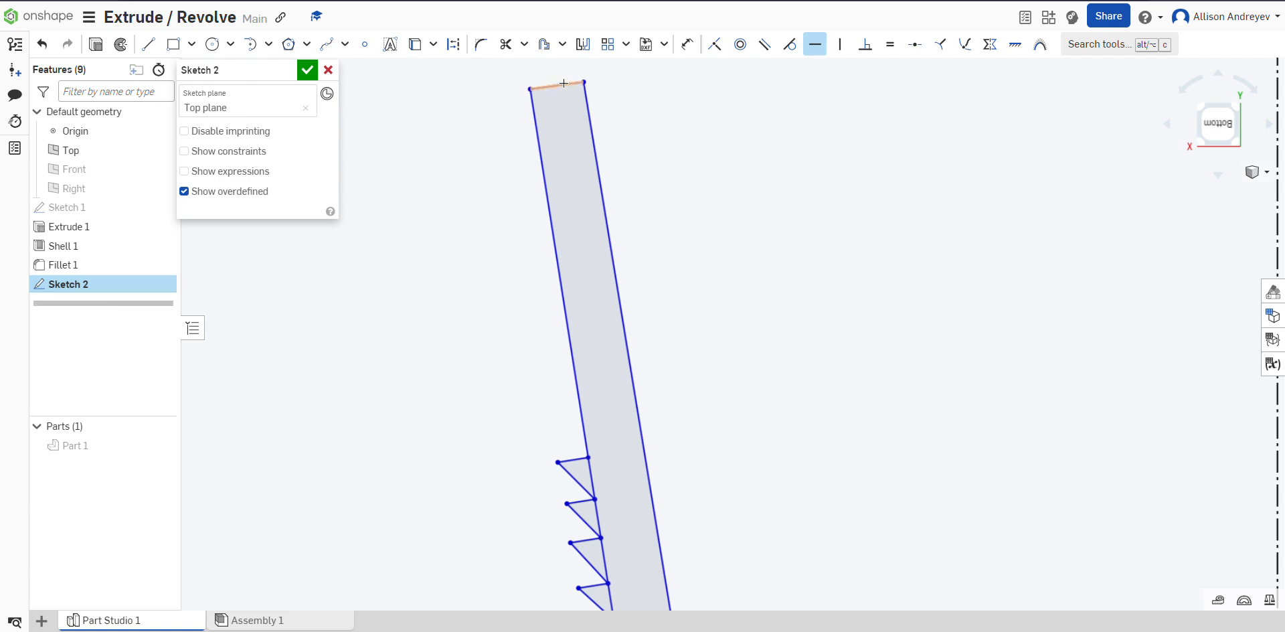
click(563, 85)
Step: Apply Parallel constraints between the short upper edges of the five ridges
scroll(810, 222, down, 5)
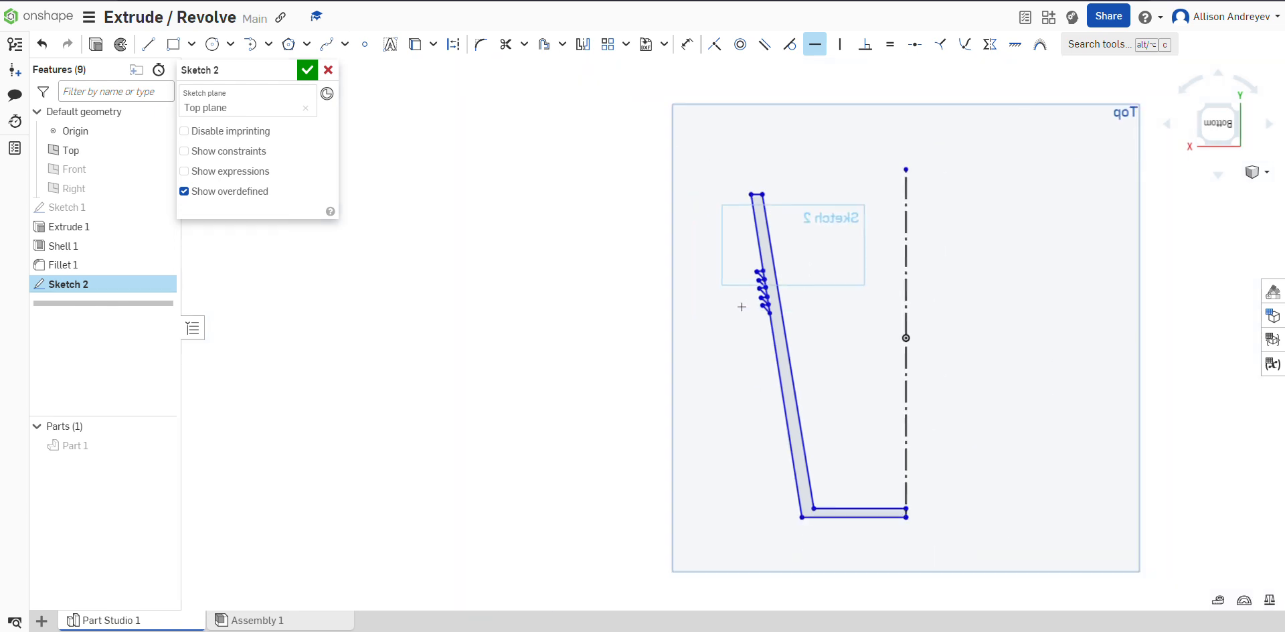
scroll(728, 347, up, 3)
scroll(814, 182, up, 5)
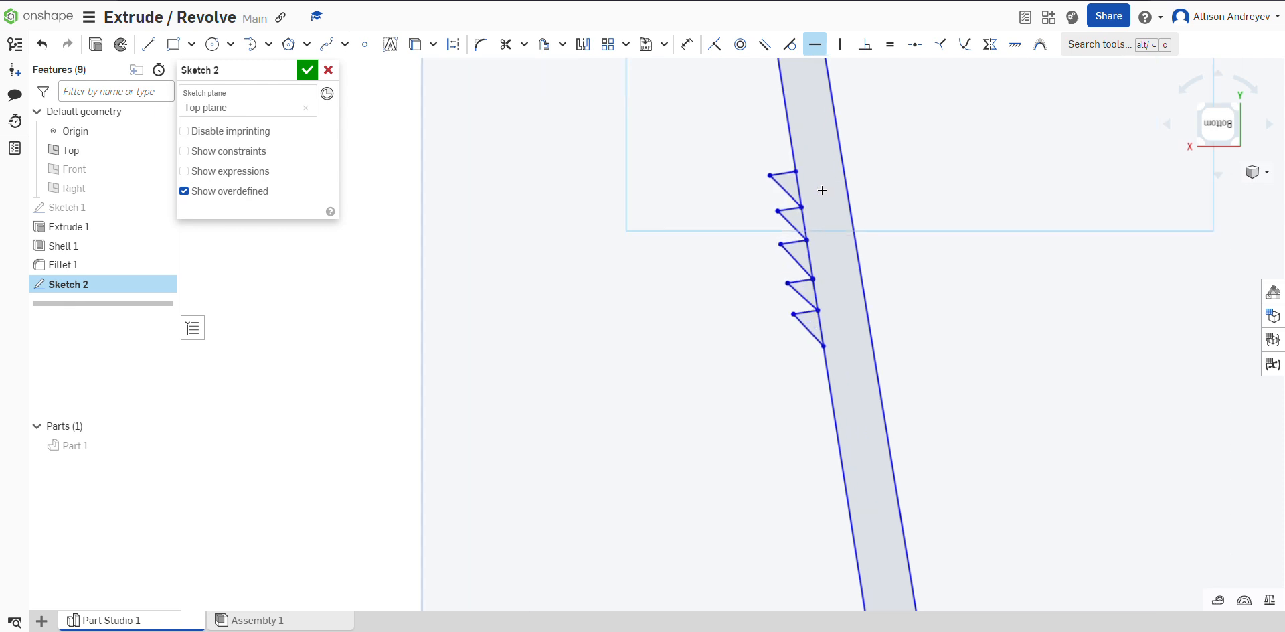
click(764, 44)
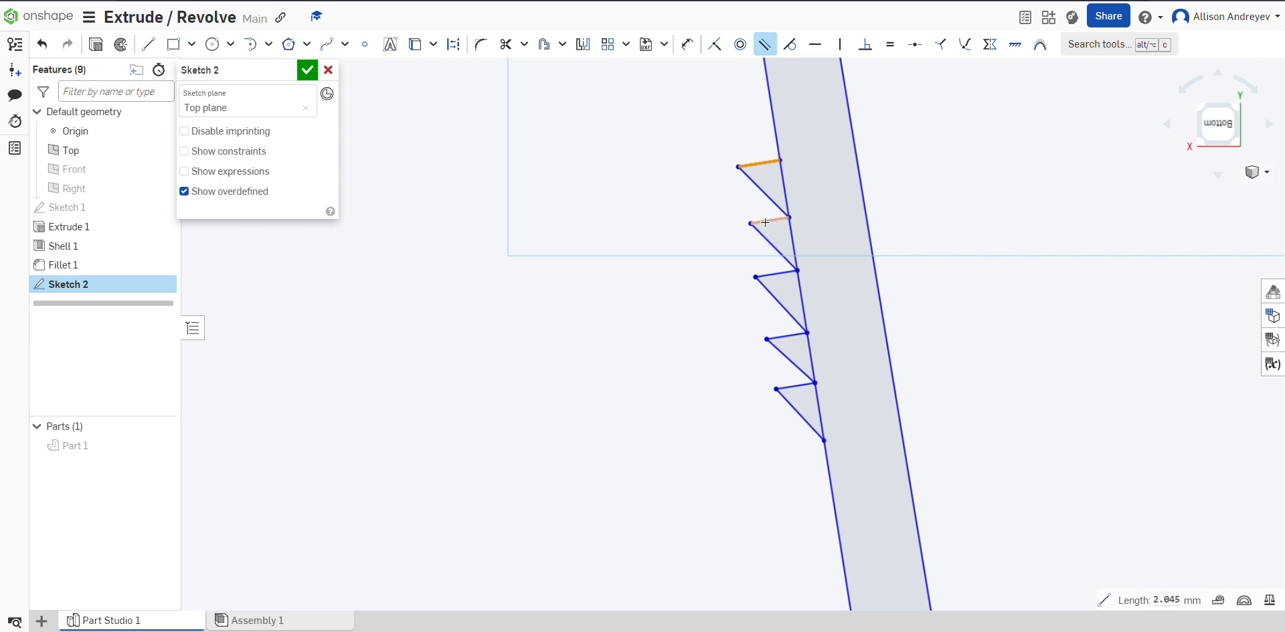
click(784, 339)
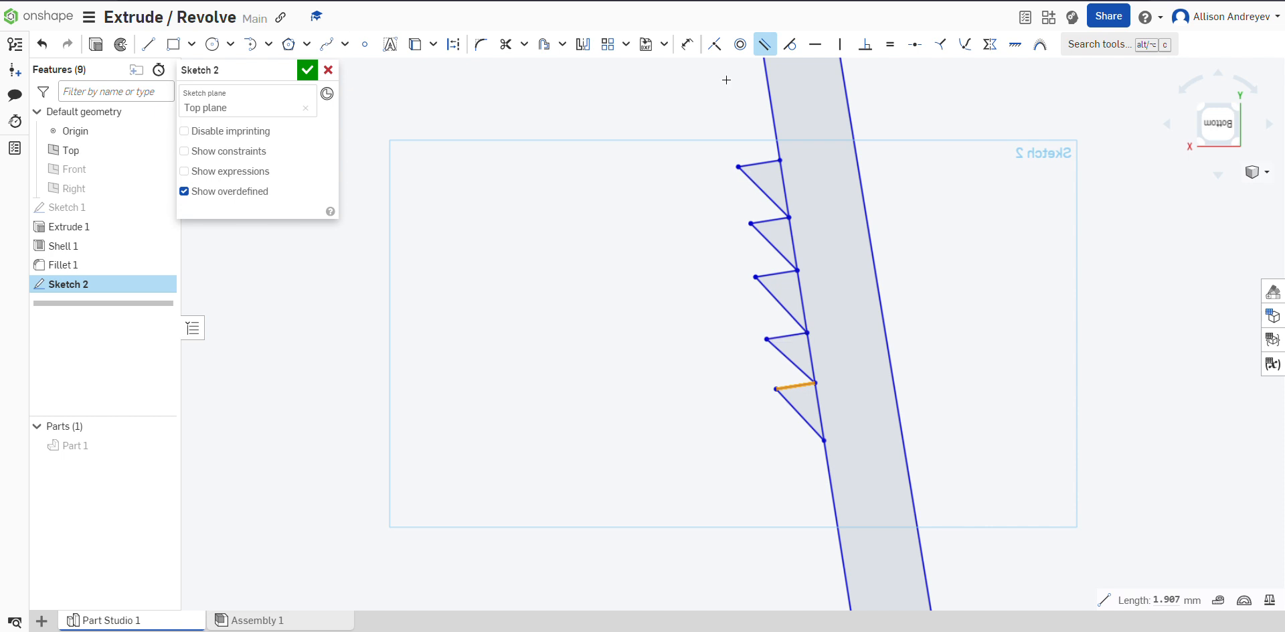
Step: Apply Parallel constraints between the long slanted edges of the five ridges
click(771, 46)
click(774, 249)
click(776, 243)
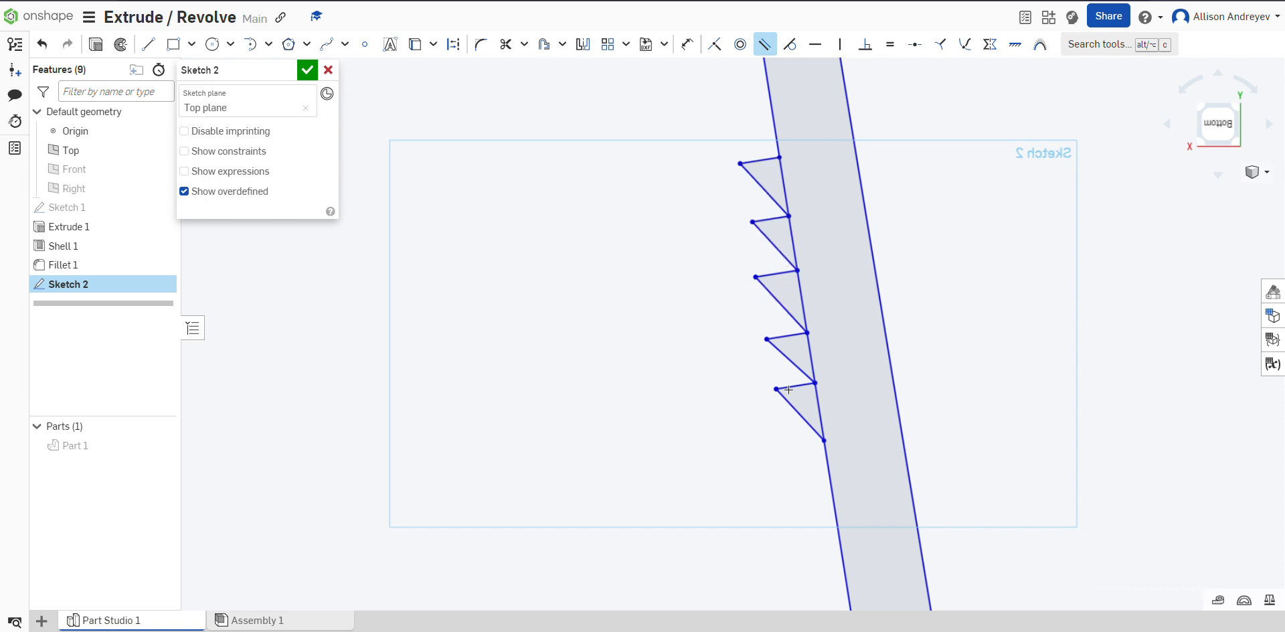
click(796, 412)
click(791, 360)
Step: Apply Equal constraints so the short upper edges of all five ridges share the same length
scroll(1048, 191, down, 3)
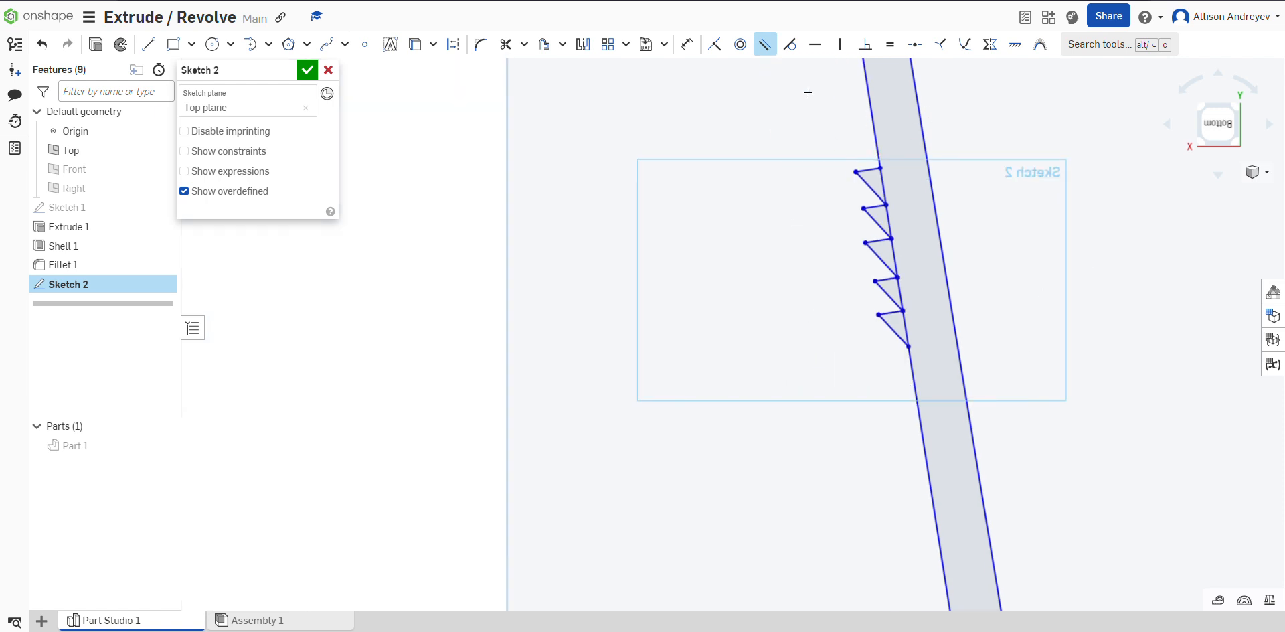
scroll(1038, 238, up, 3)
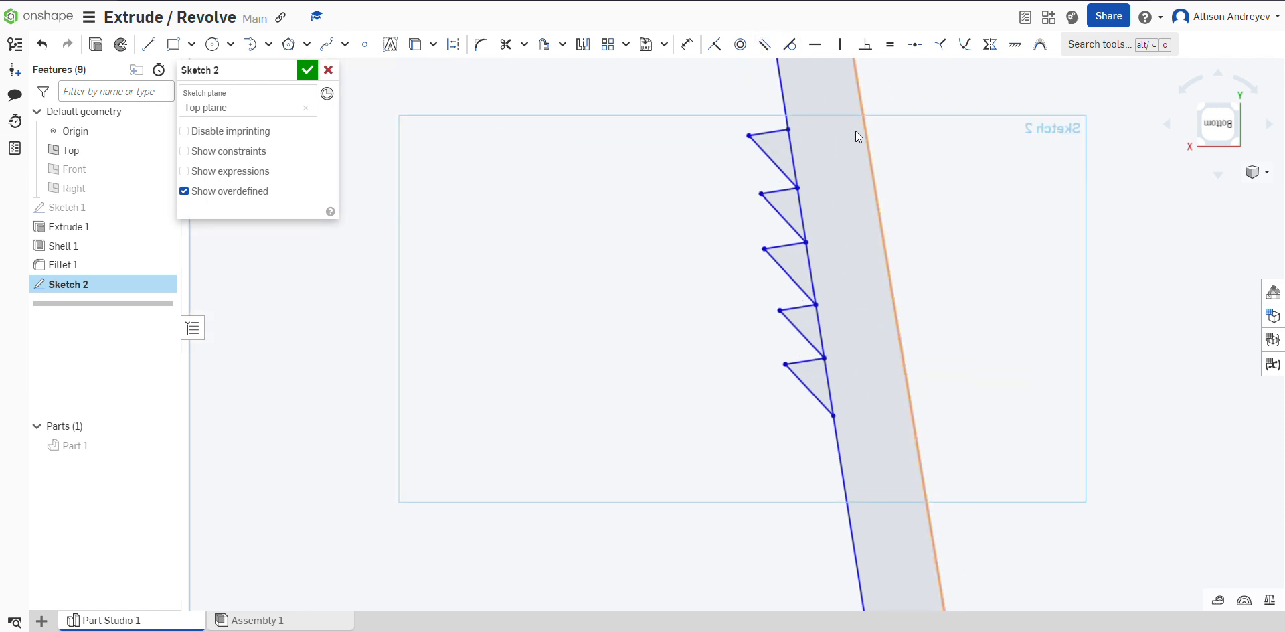
click(897, 44)
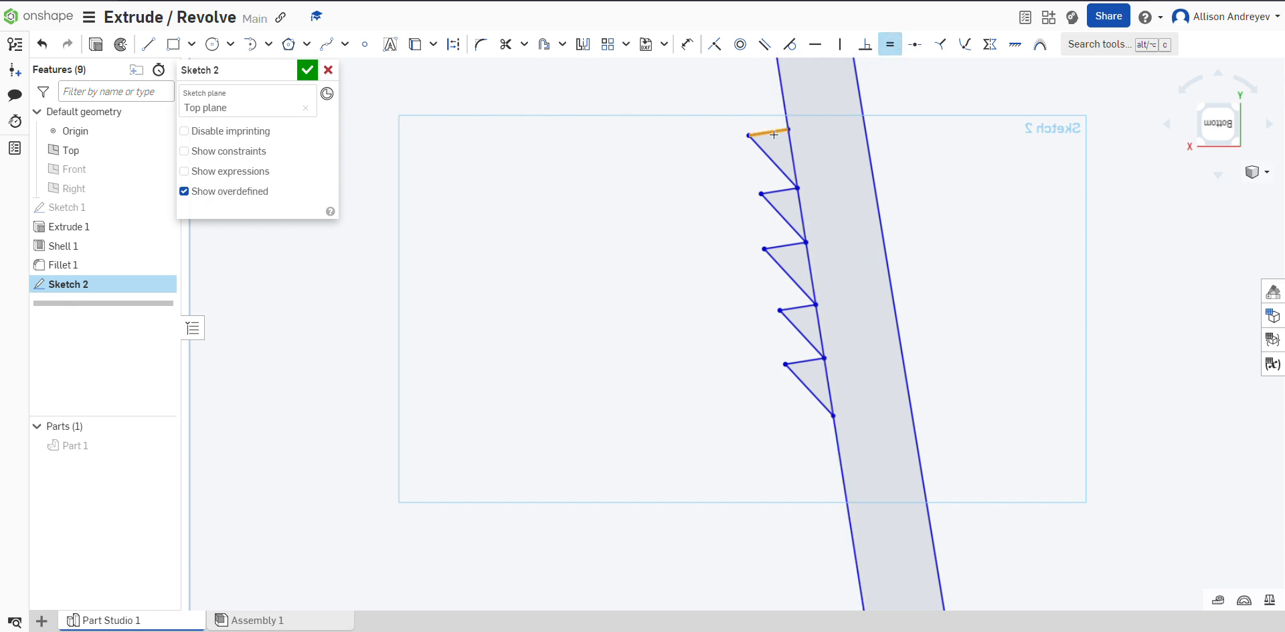
click(775, 194)
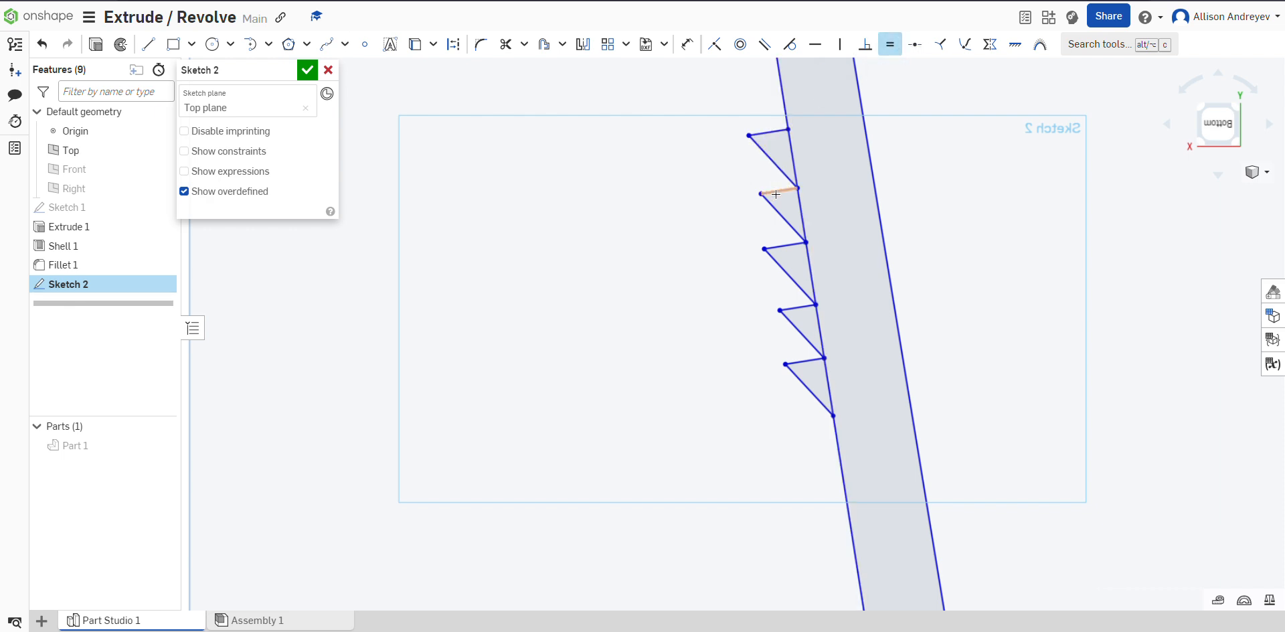
click(769, 135)
click(786, 252)
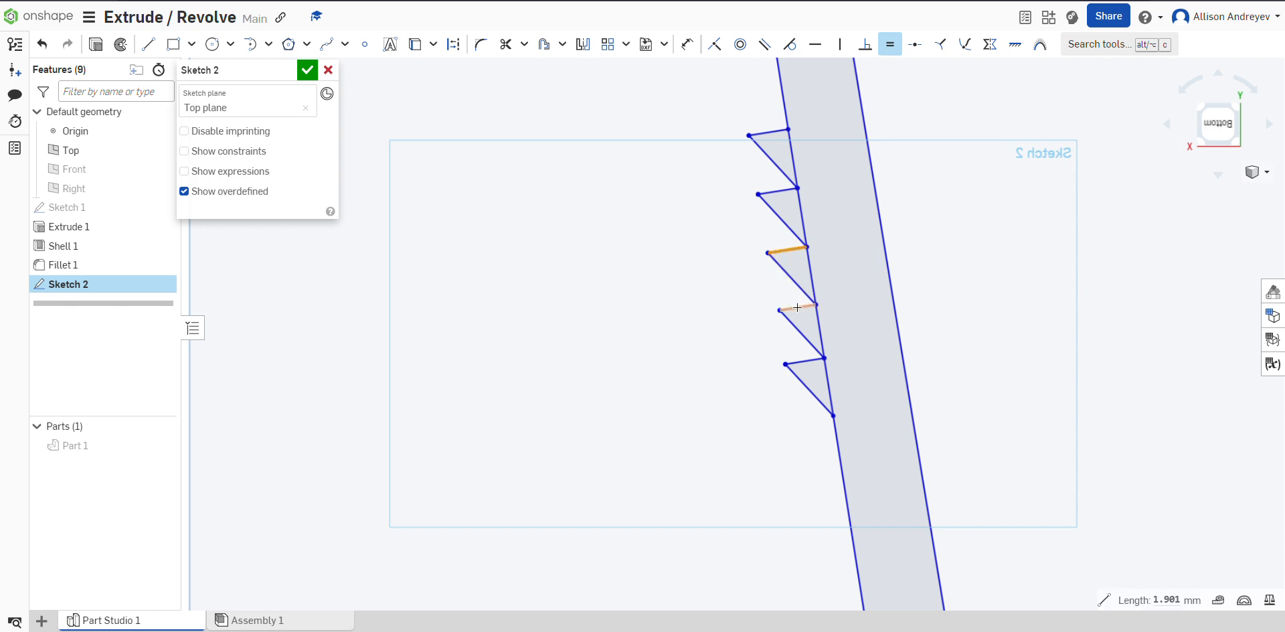
click(797, 308)
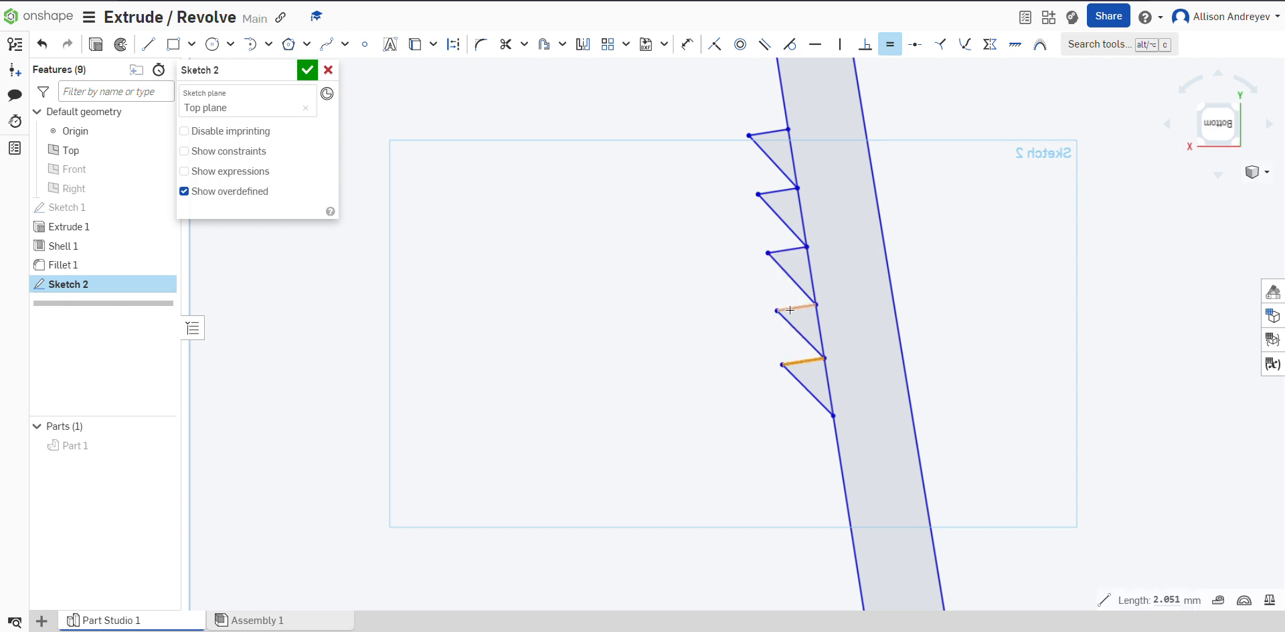
click(788, 309)
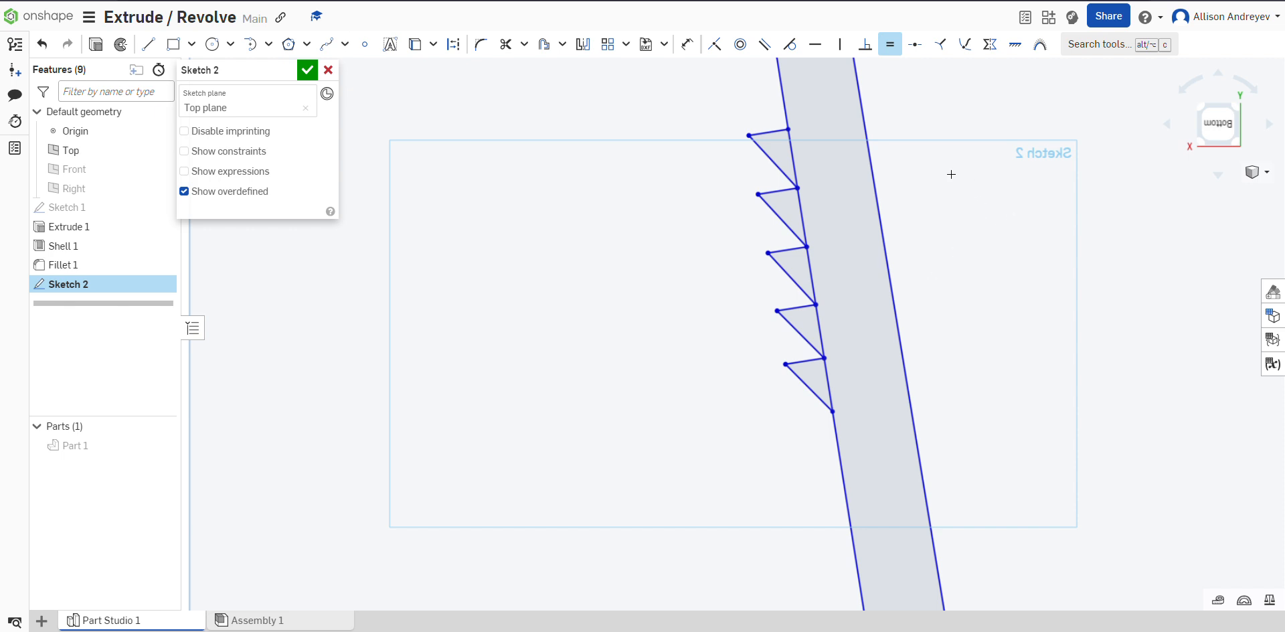
Step: Apply Equal constraints so the long slanted edges of the ridges share the same length
scroll(845, 151, up, 3)
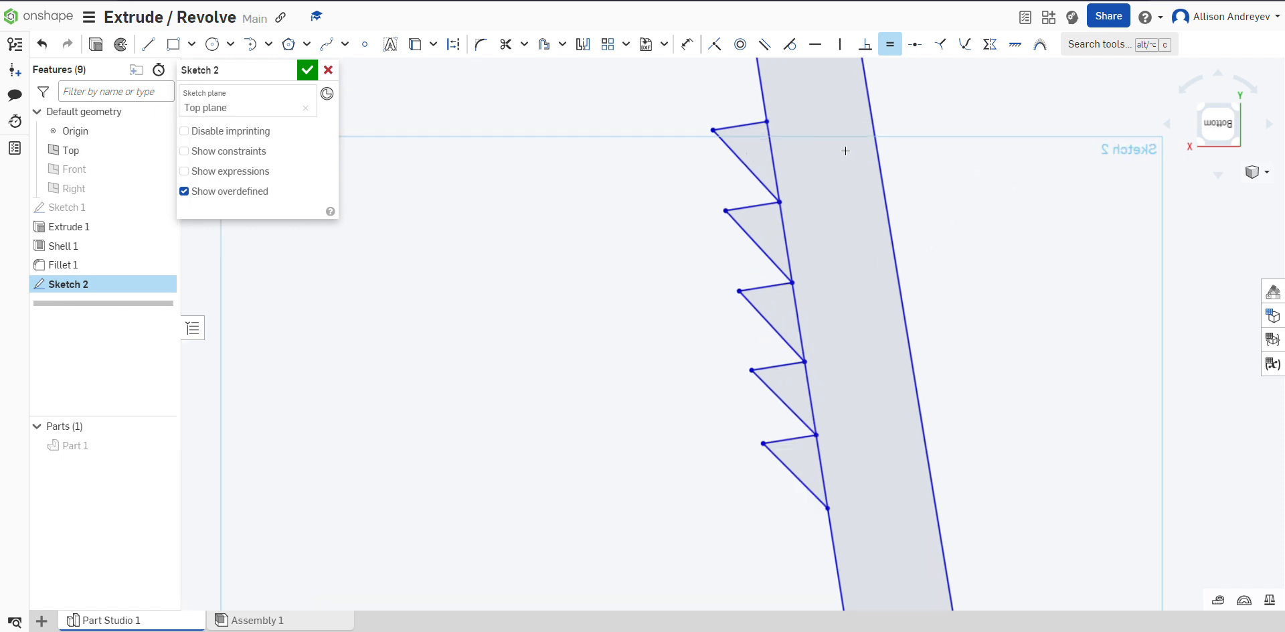
click(774, 260)
click(775, 333)
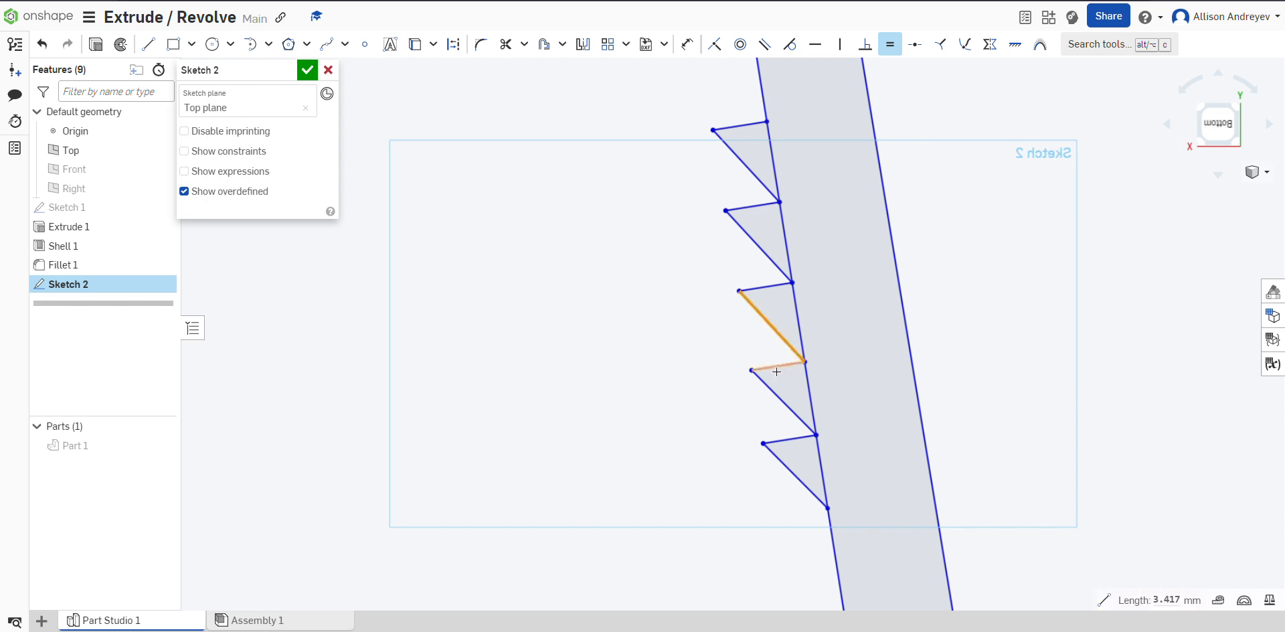
click(775, 396)
click(797, 483)
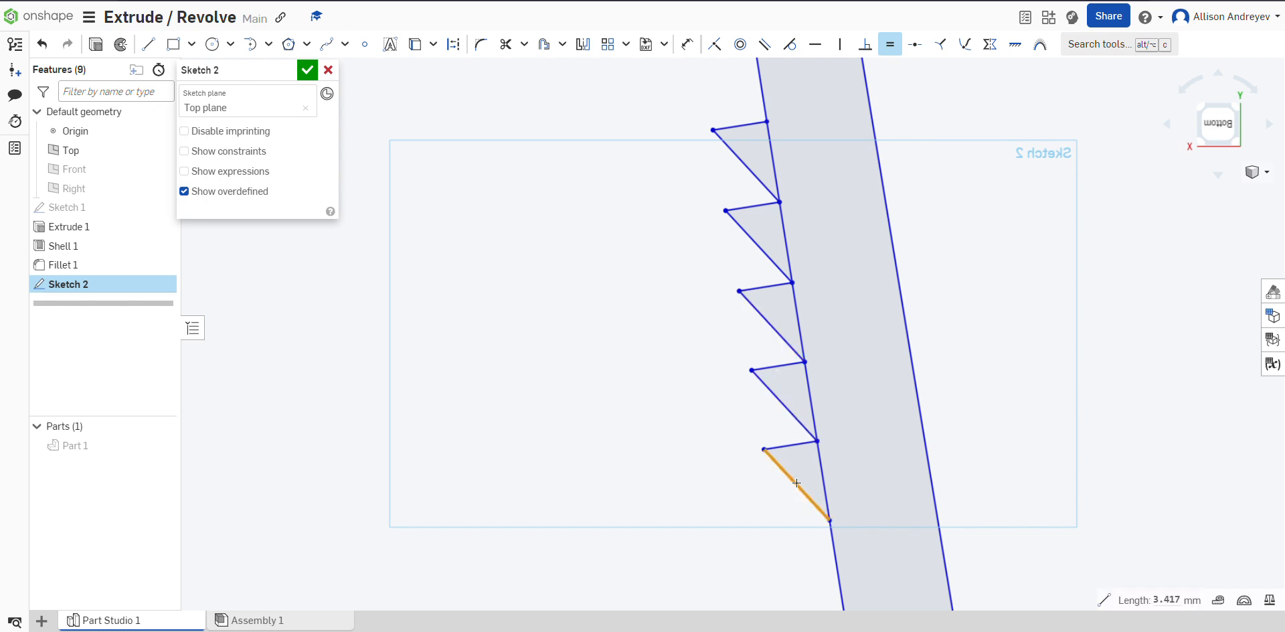
click(791, 419)
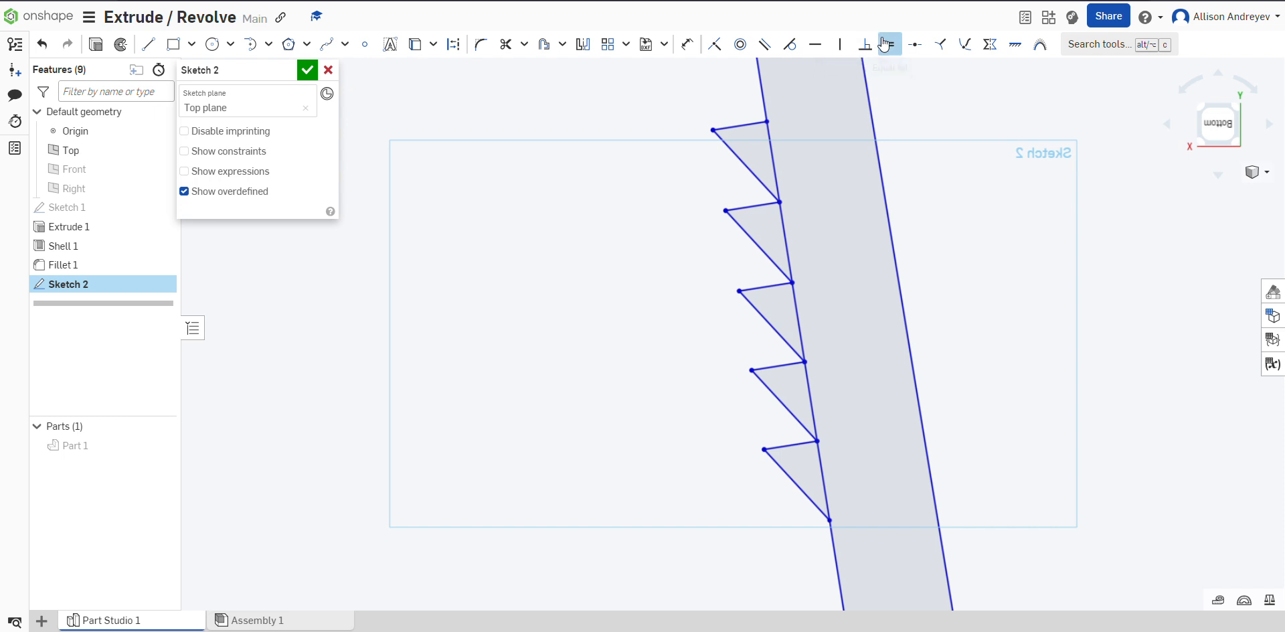
Step: Dimension the width of the short top edge of the slanted cup wall
scroll(1030, 193, down, 10)
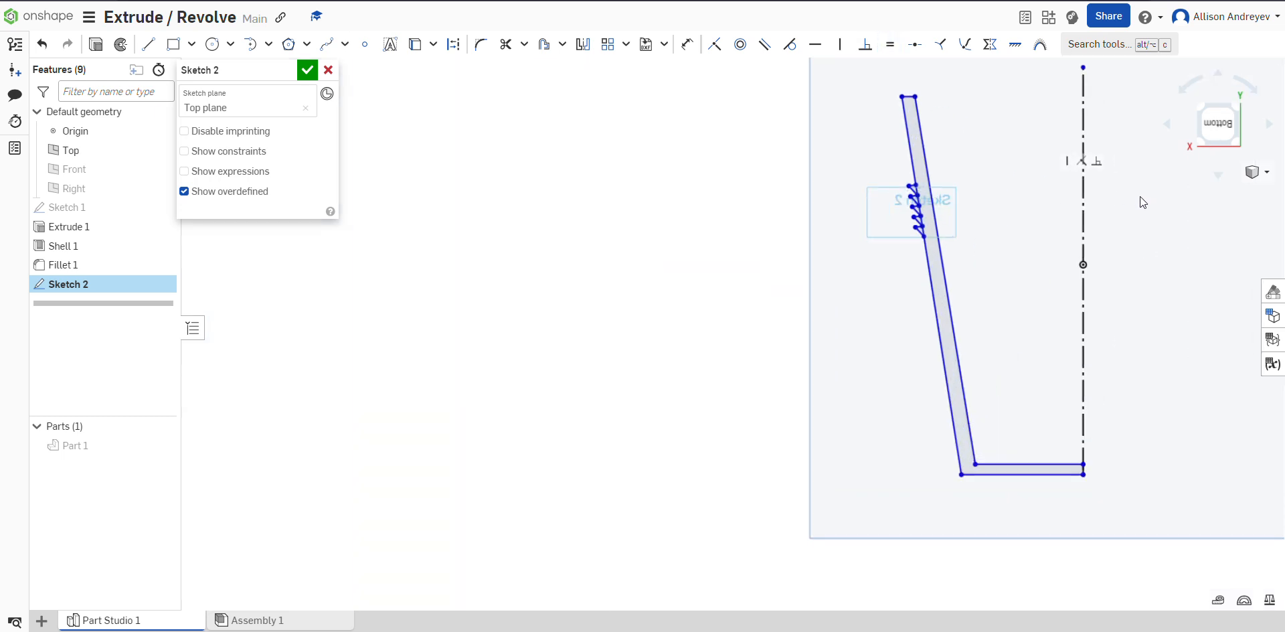
scroll(1141, 195, up, 1)
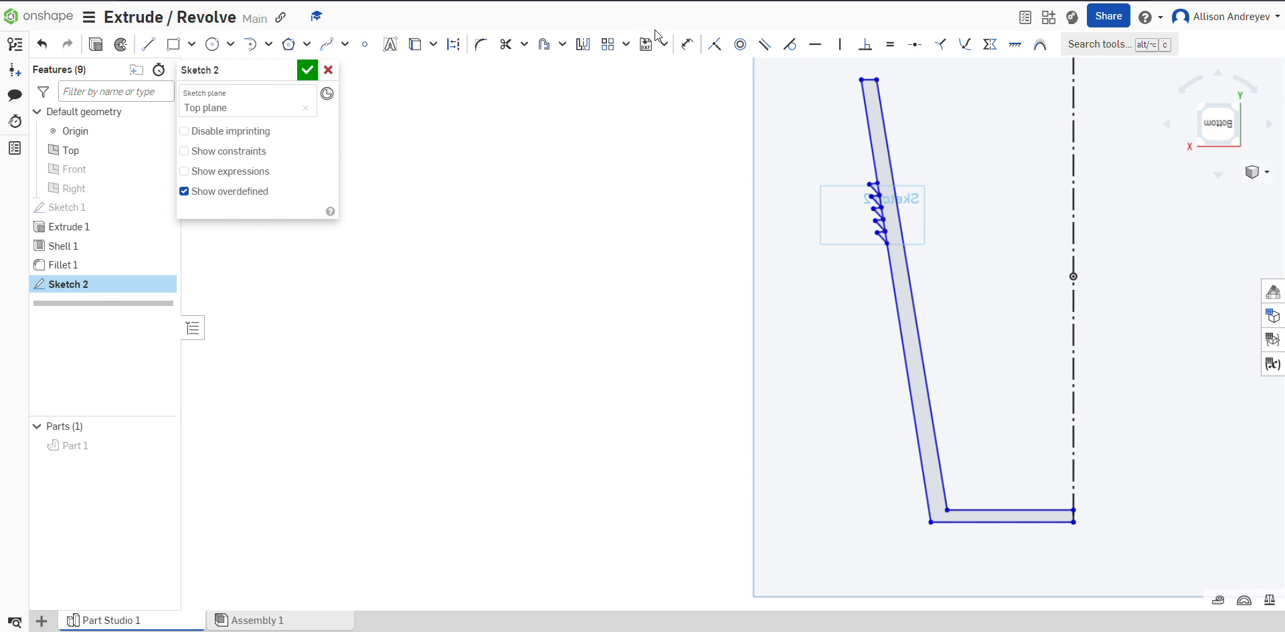
click(687, 44)
click(867, 68)
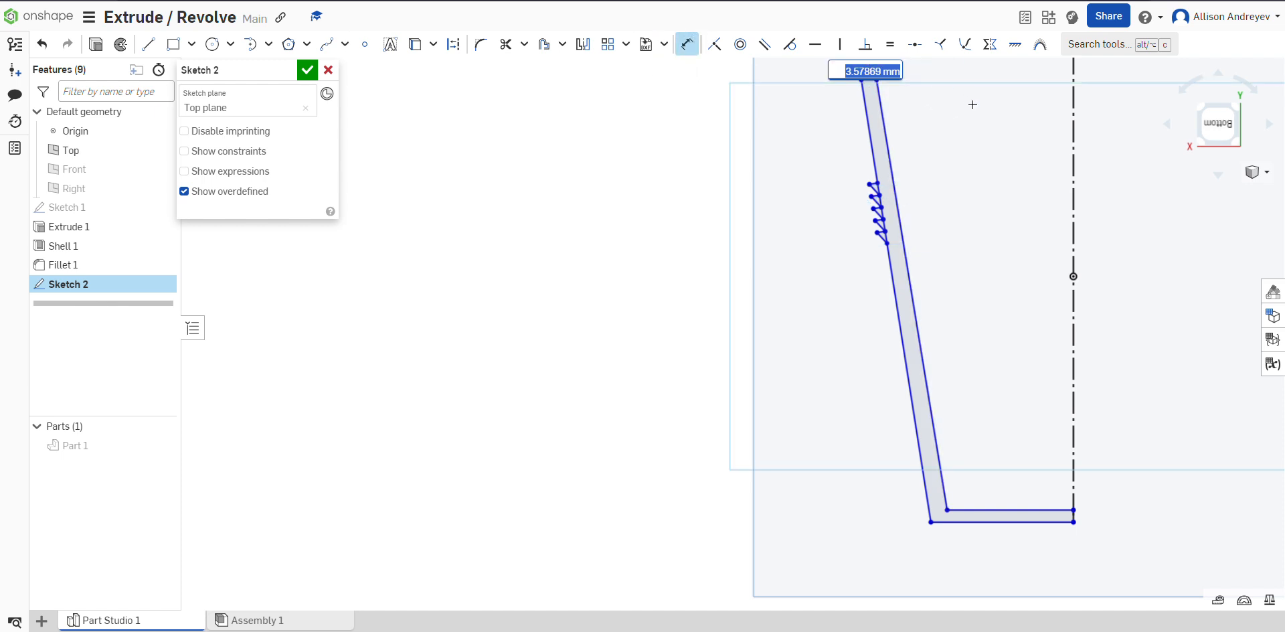
Step: Try a width of 1 mm for the wall's top edge, and undo that value
text(1)
key(Return)
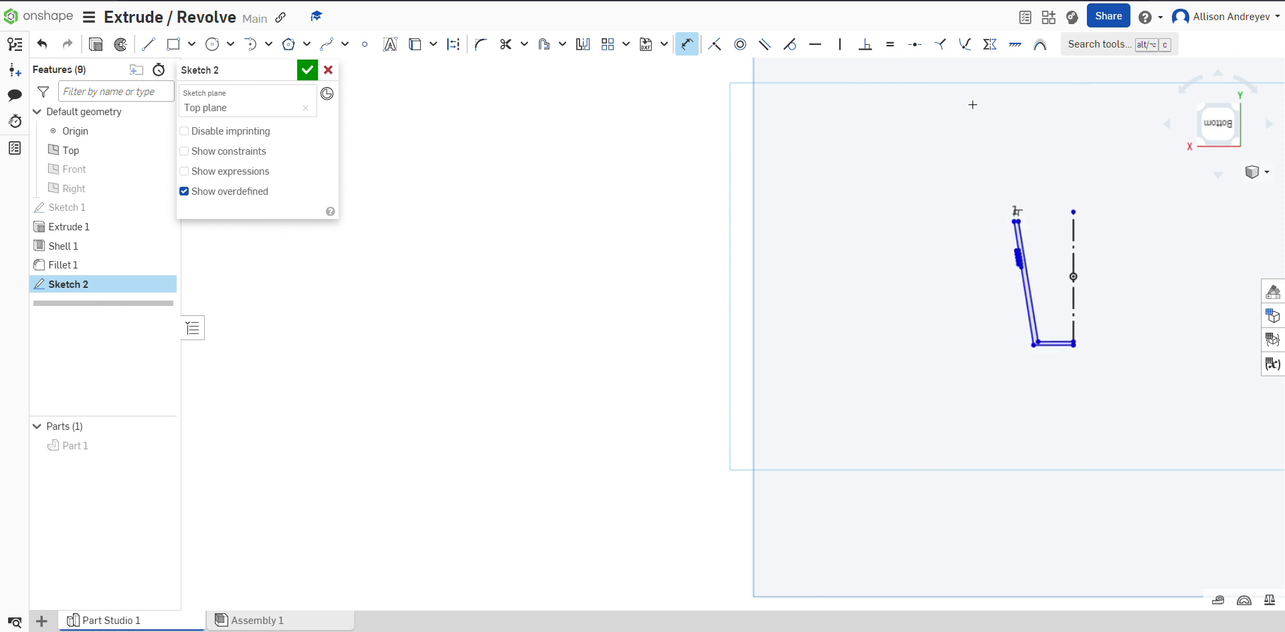
key(ctrl+z)
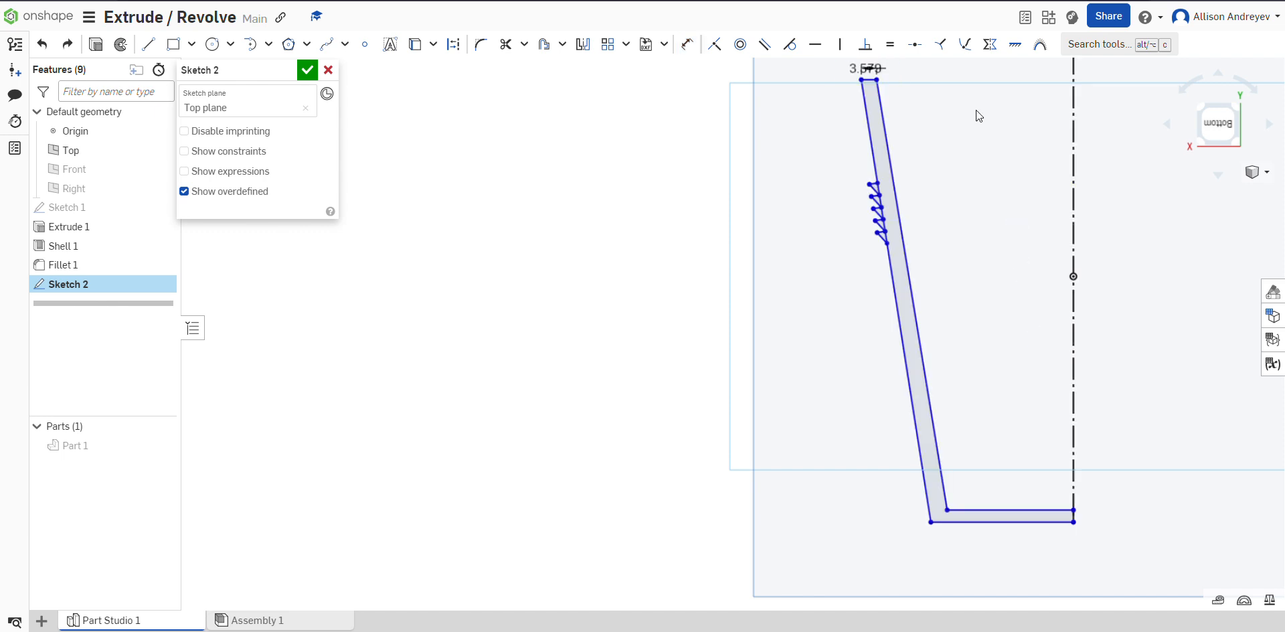
Step: Set the width of the wall's top edge to 3 mm
double_click(860, 69)
text(43)
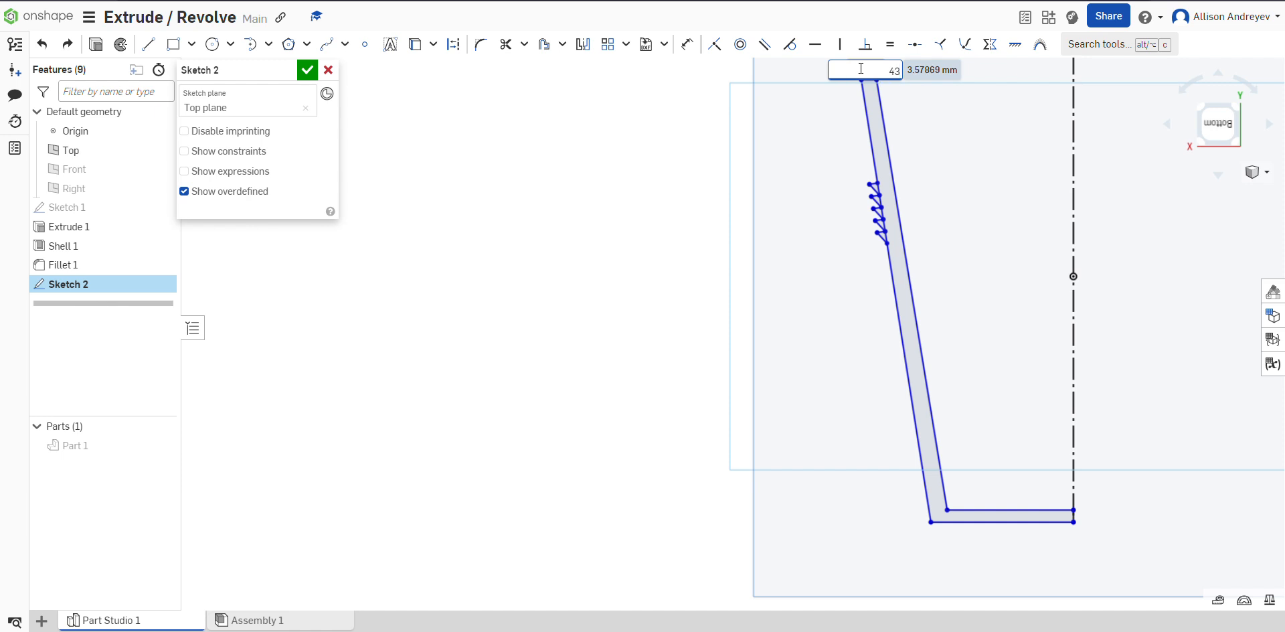
key(Return)
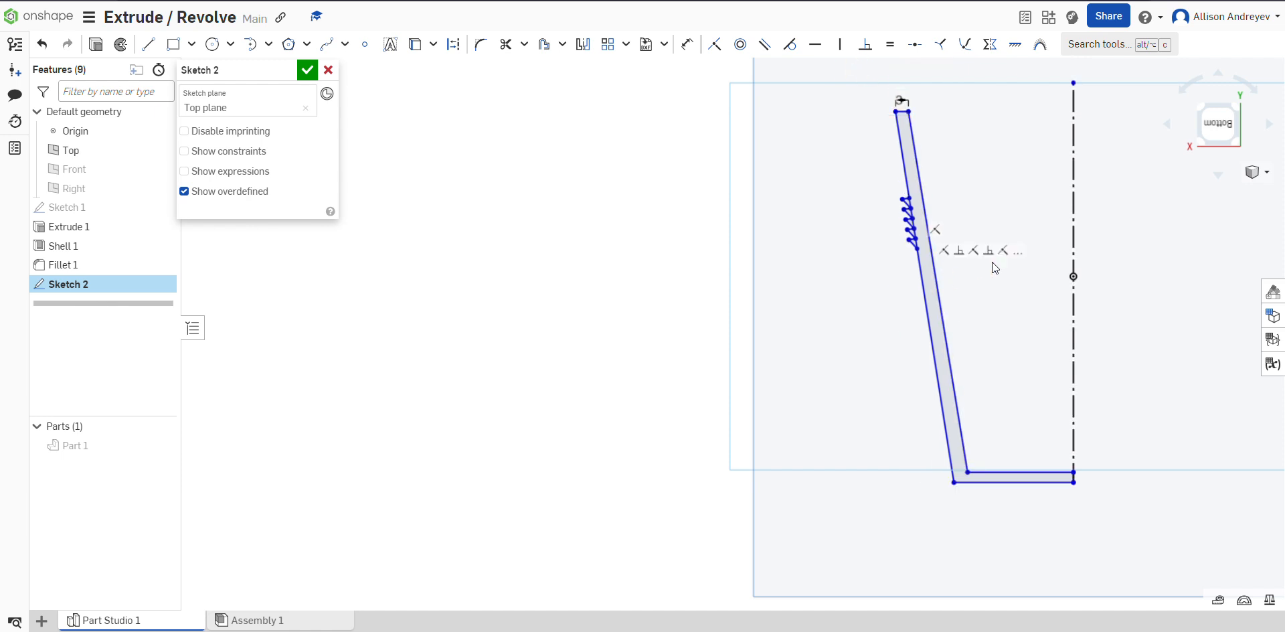
Step: Dimension the floor thickness between its two horizontal lines at the centreline as 3 mm
scroll(1074, 481, up, 3)
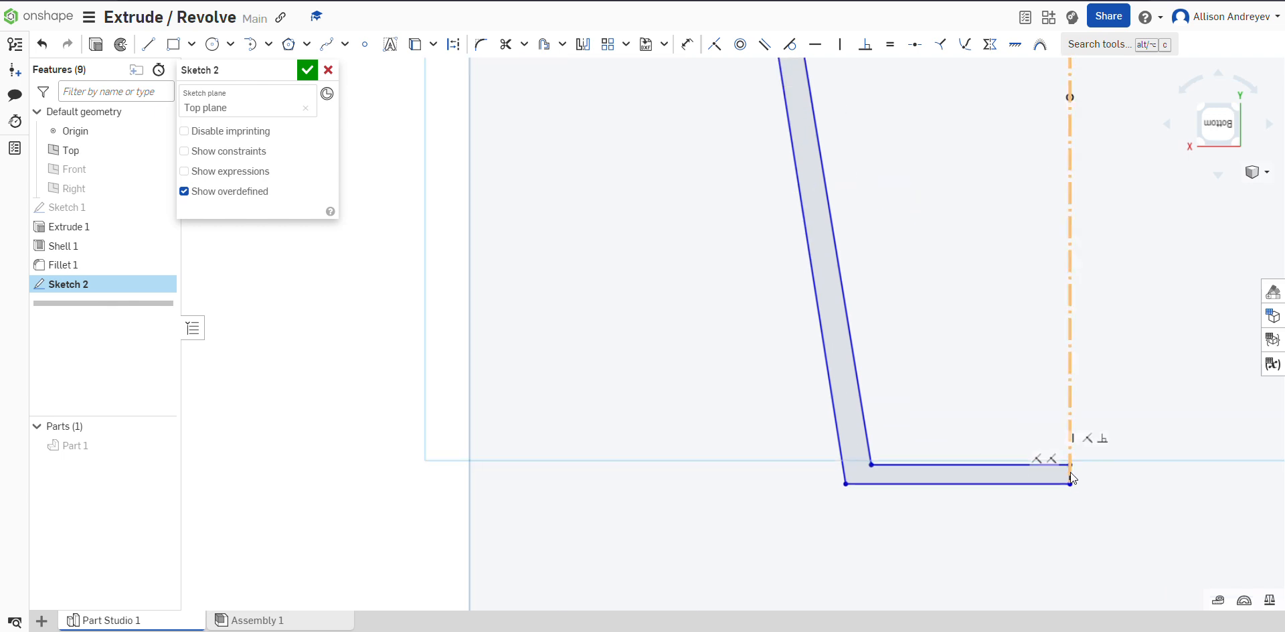
scroll(1071, 472, up, 4)
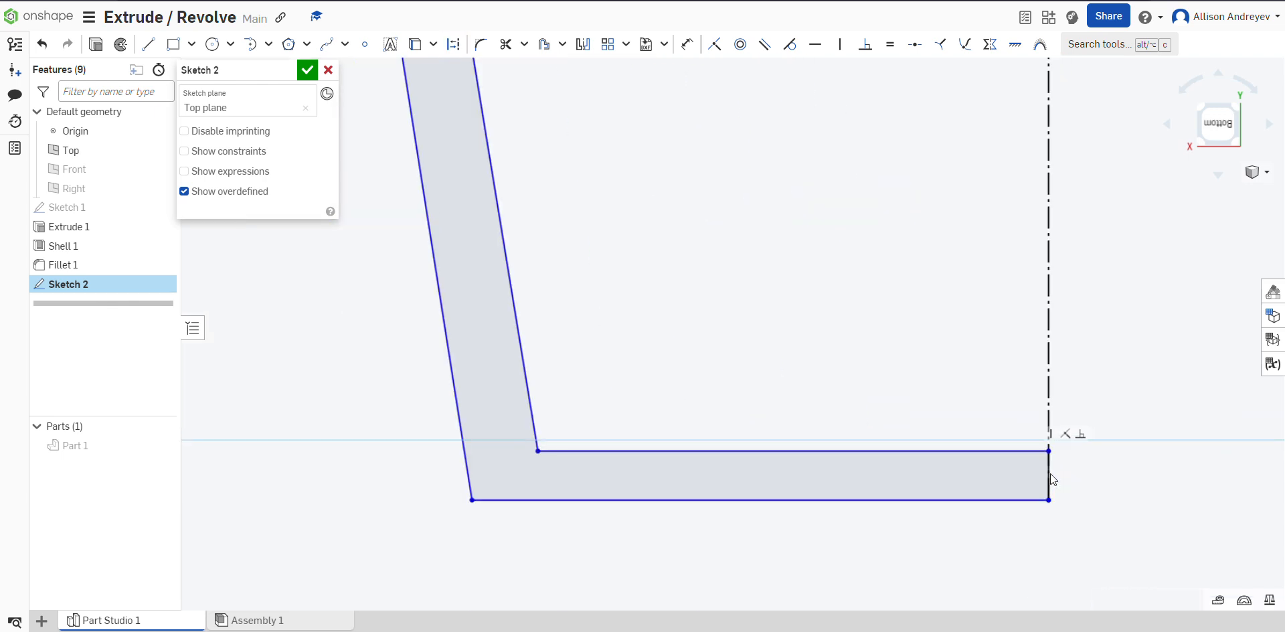
scroll(1051, 478, up, 3)
click(1009, 430)
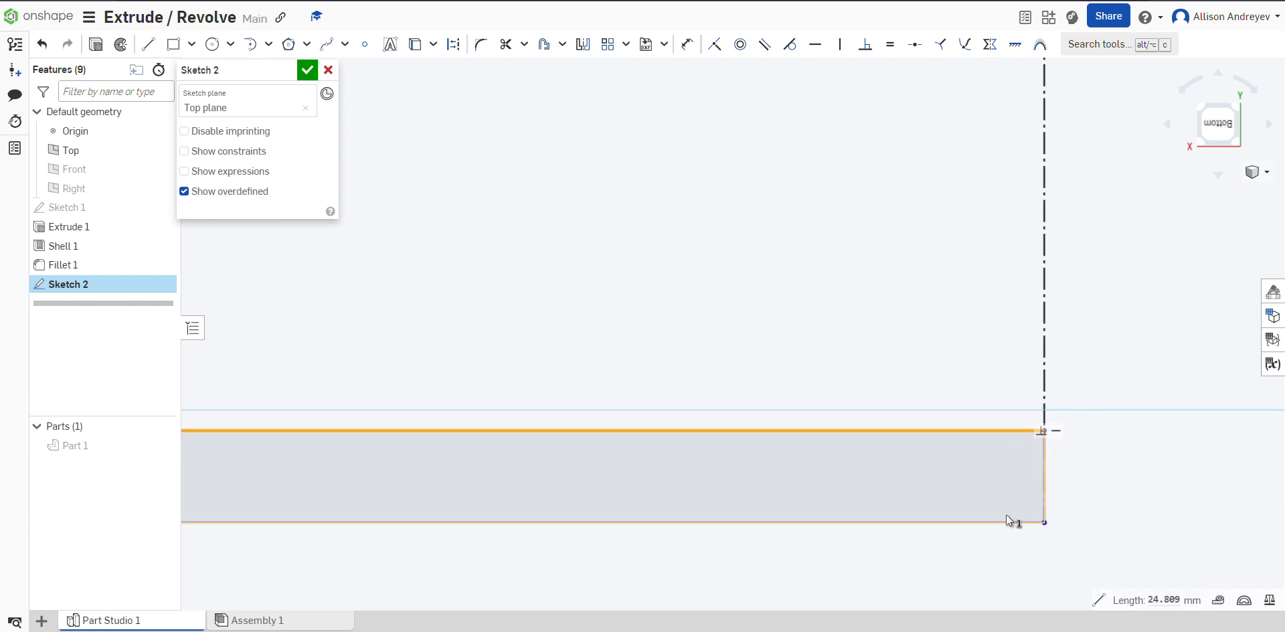
click(1005, 522)
click(687, 44)
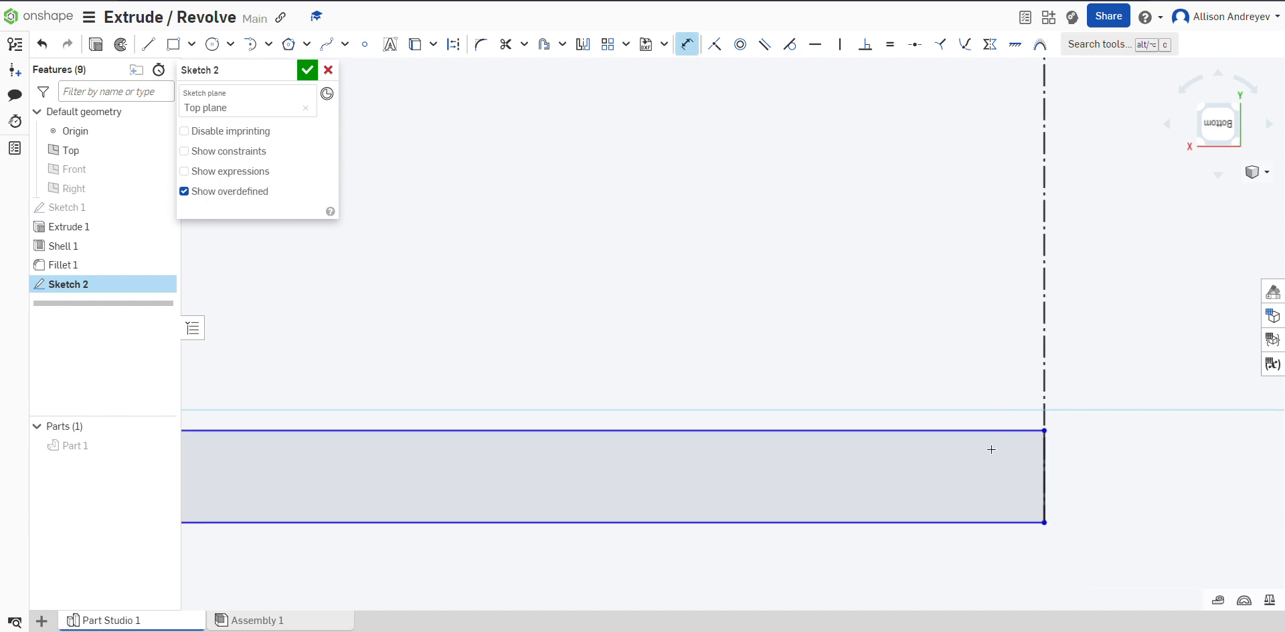
click(991, 430)
click(997, 522)
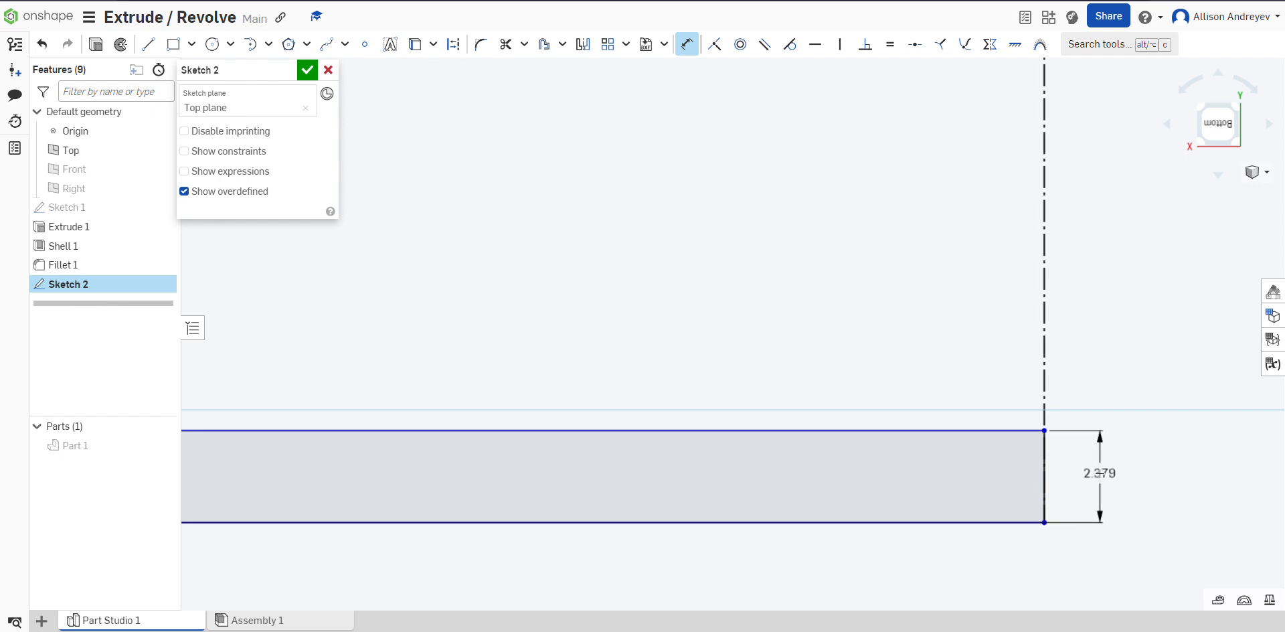
click(1100, 473)
text(3)
key(Return)
Step: Apply a Parallel constraint between the outer and inner slanted edges of the cup wall
scroll(1062, 392, down, 4)
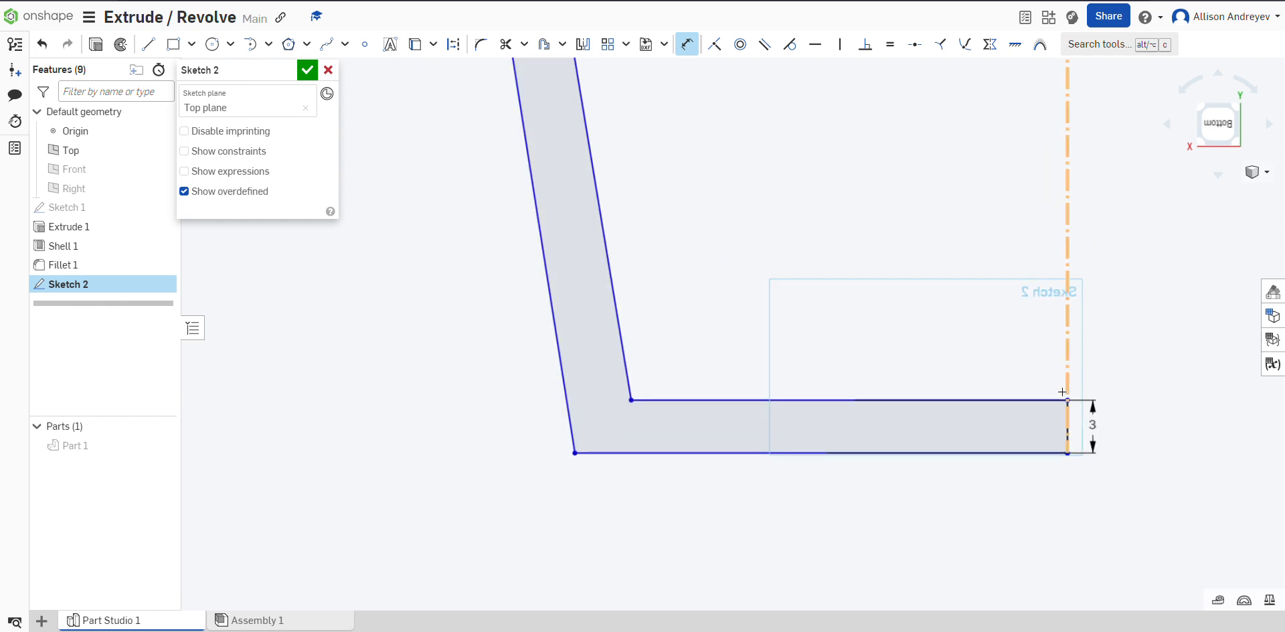
scroll(1062, 392, down, 5)
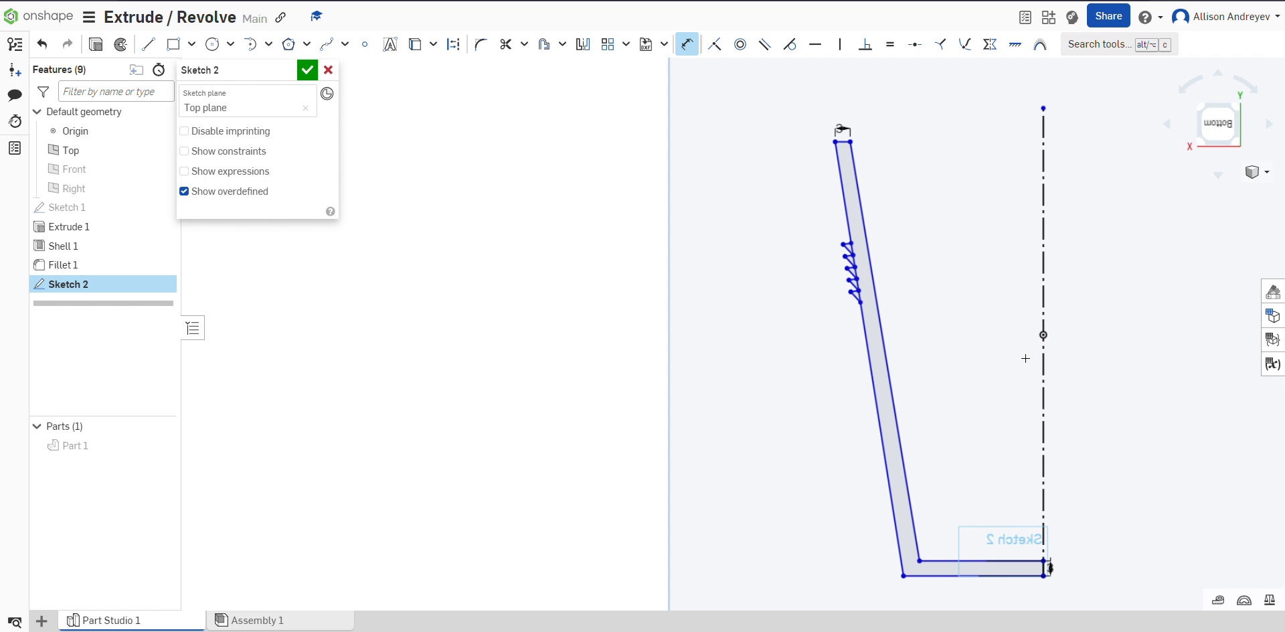
click(687, 44)
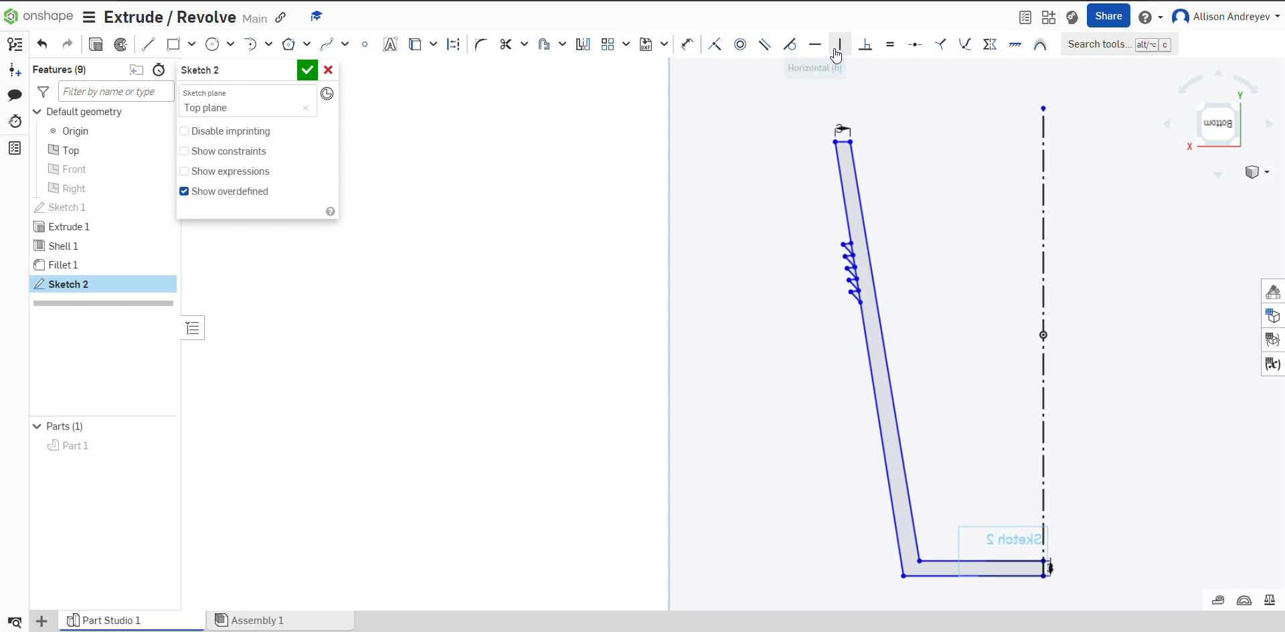
click(764, 44)
click(843, 194)
click(858, 187)
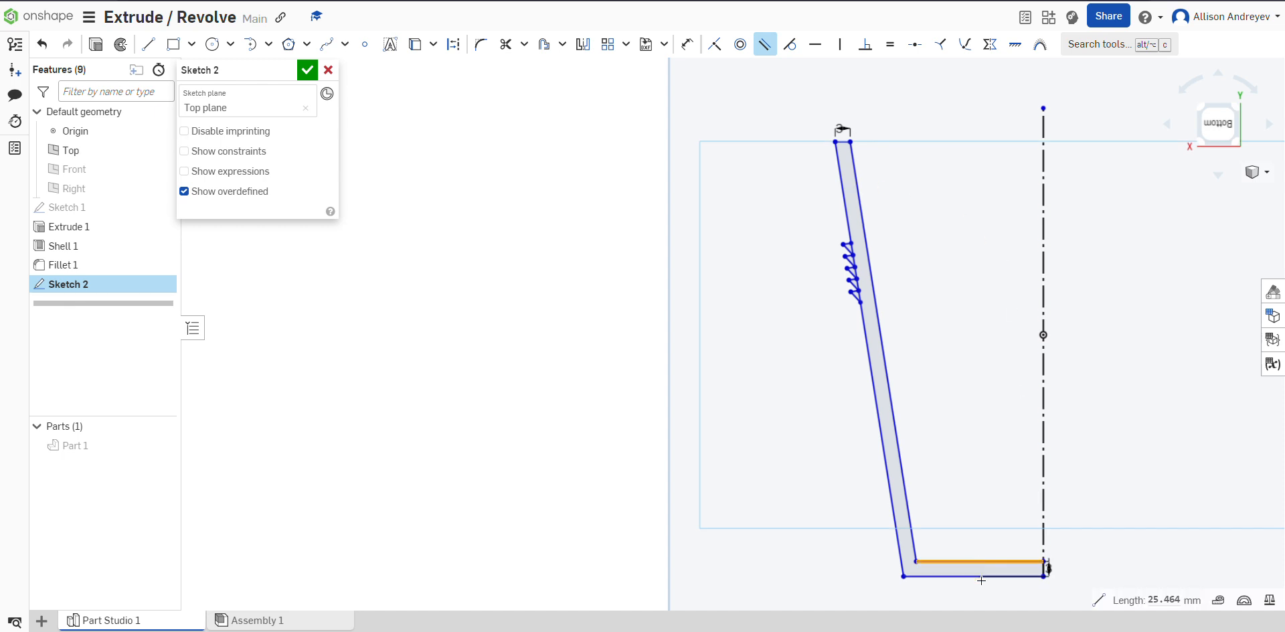
click(765, 47)
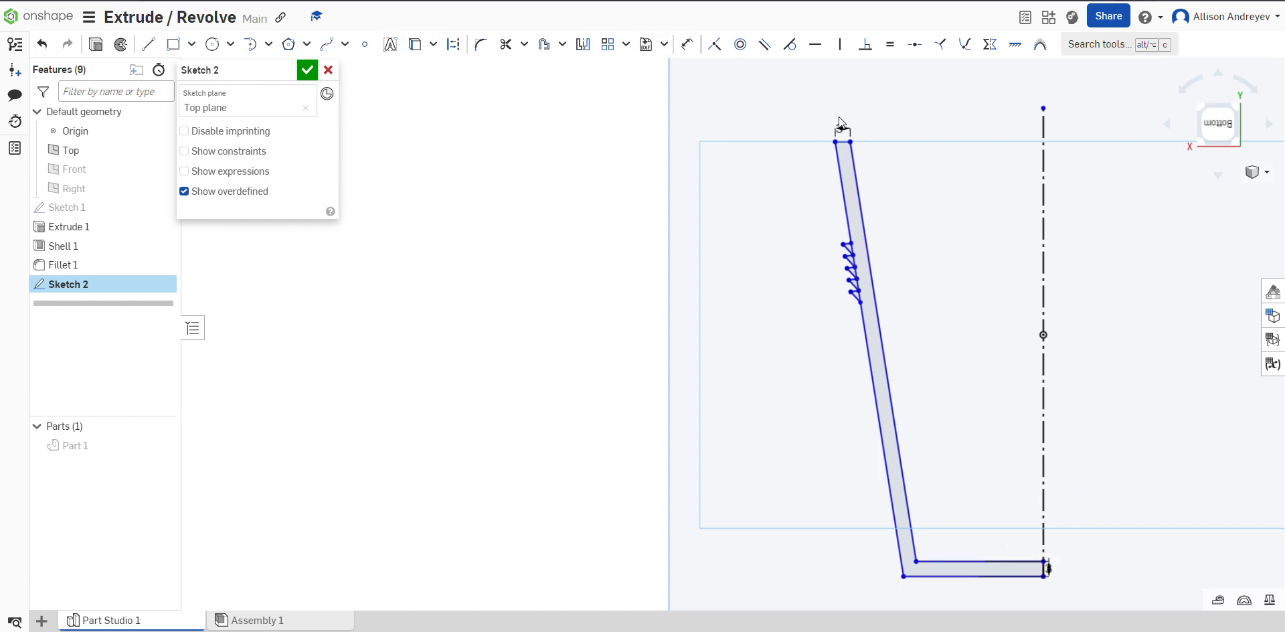
Step: Round the outer top corner of the cup wall with a sketch fillet and finish the sketch
scroll(846, 134, up, 10)
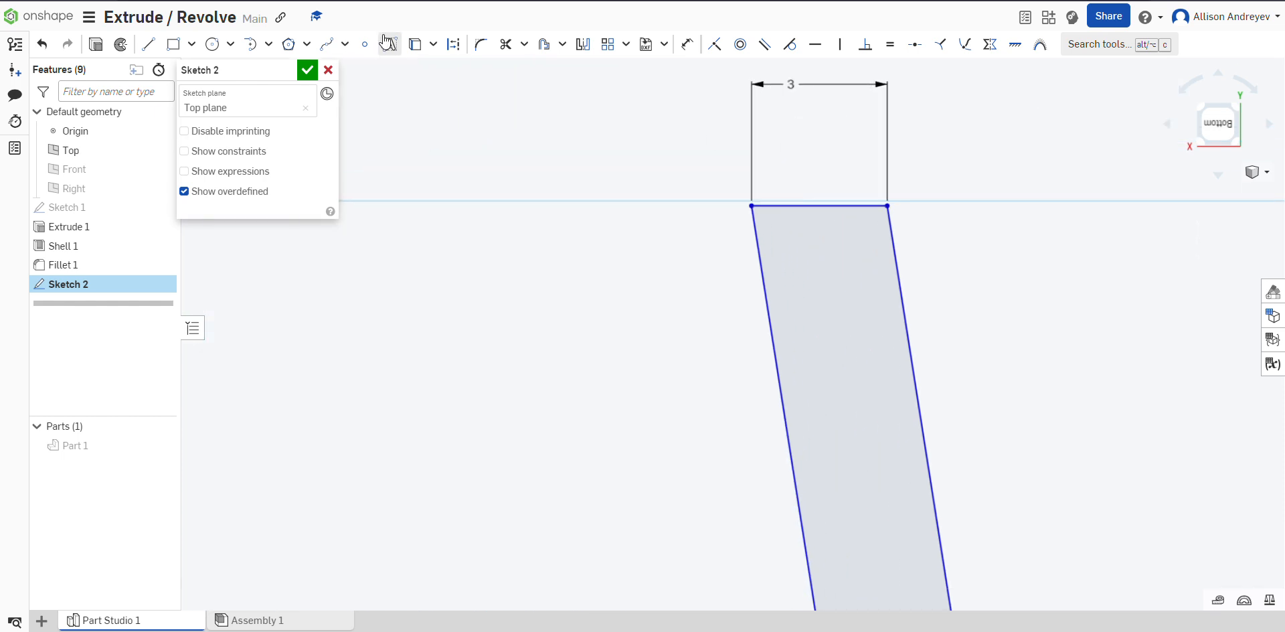
click(480, 45)
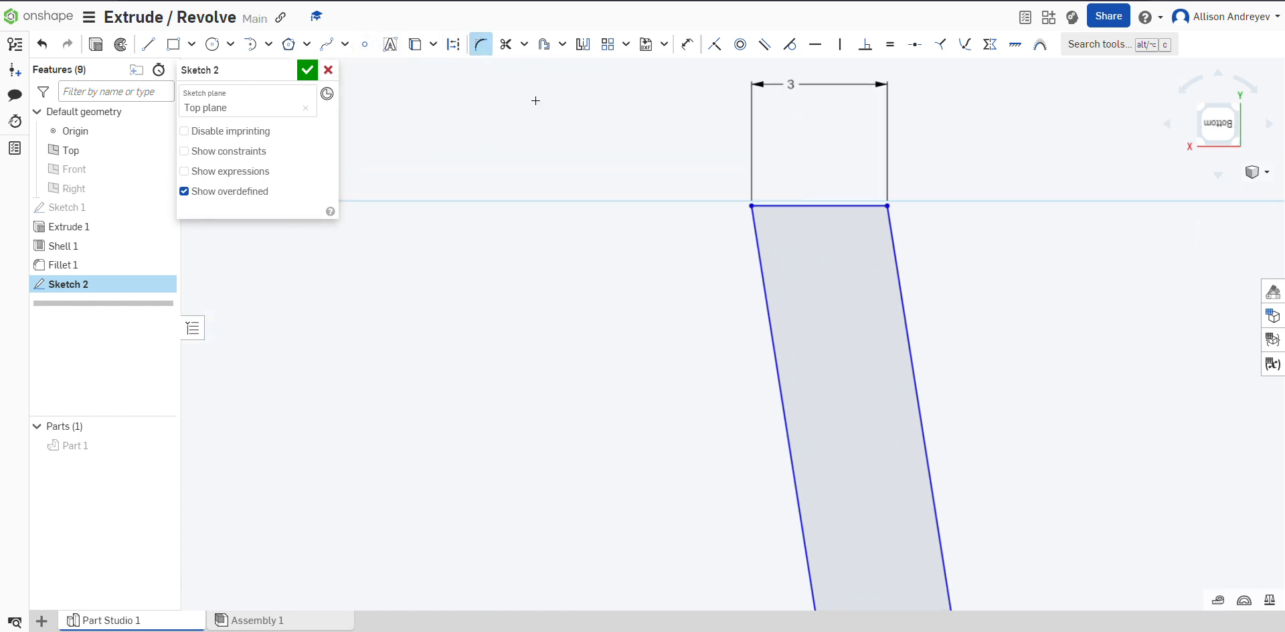
click(753, 206)
drag(853, 287, 774, 243)
scroll(866, 212, down, 4)
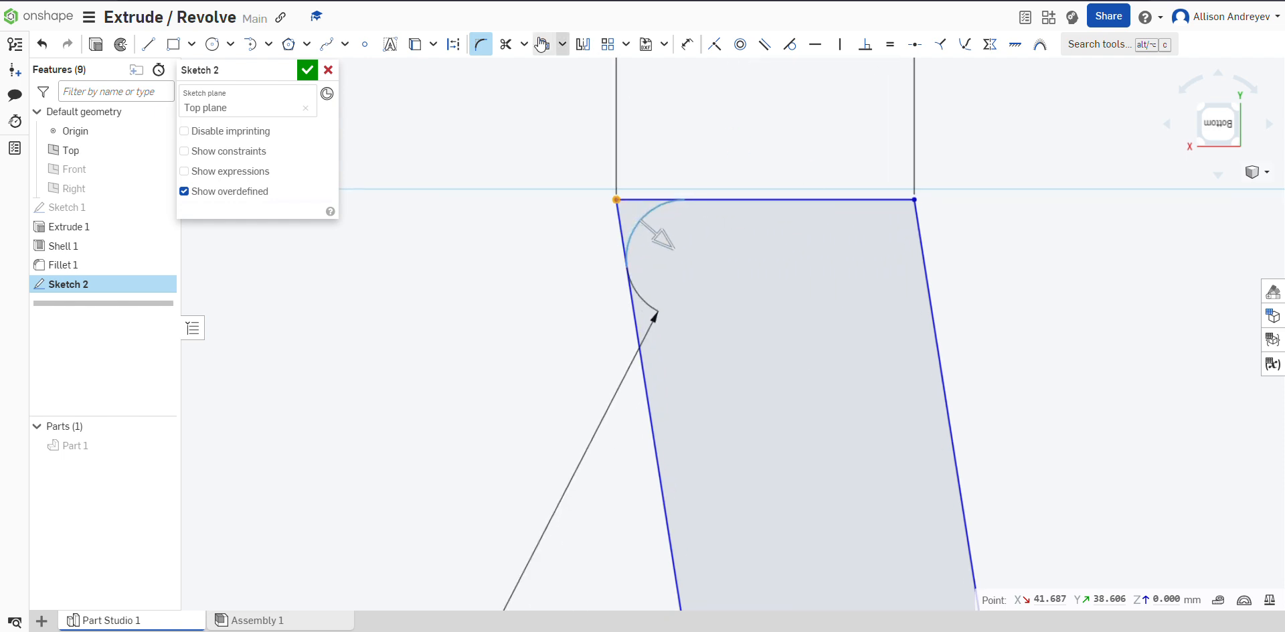
click(307, 69)
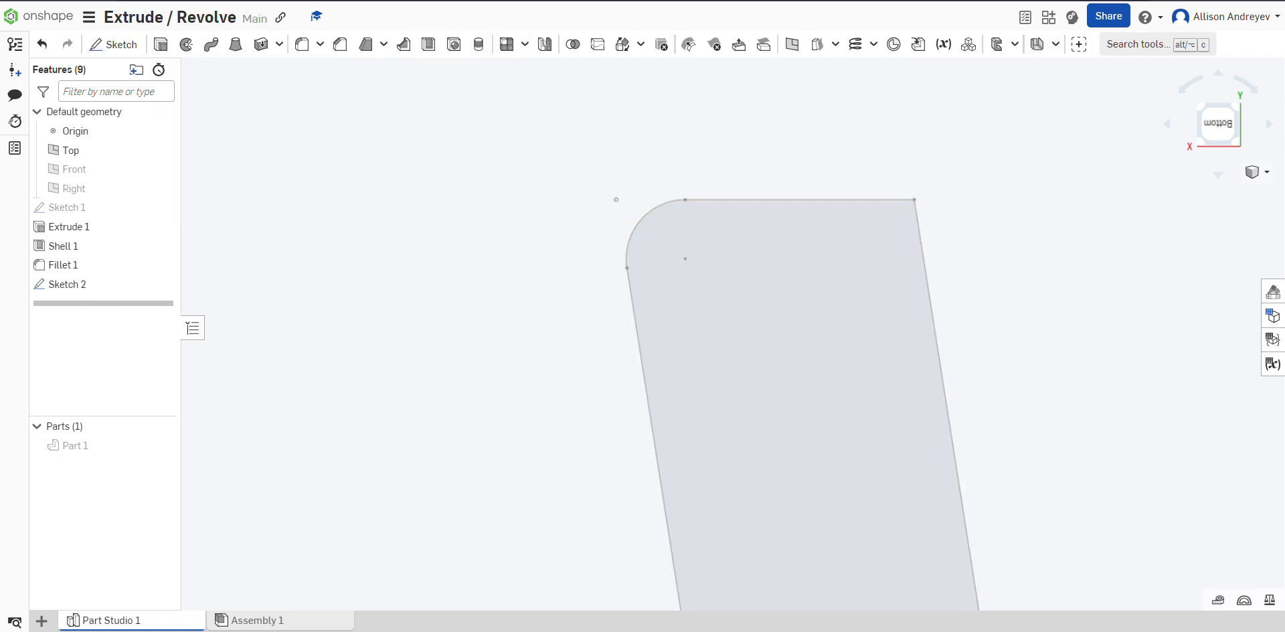
Step: Examine the whole cup profile and its centreline, viewed normal to the Top plane
scroll(678, 136, up, 12)
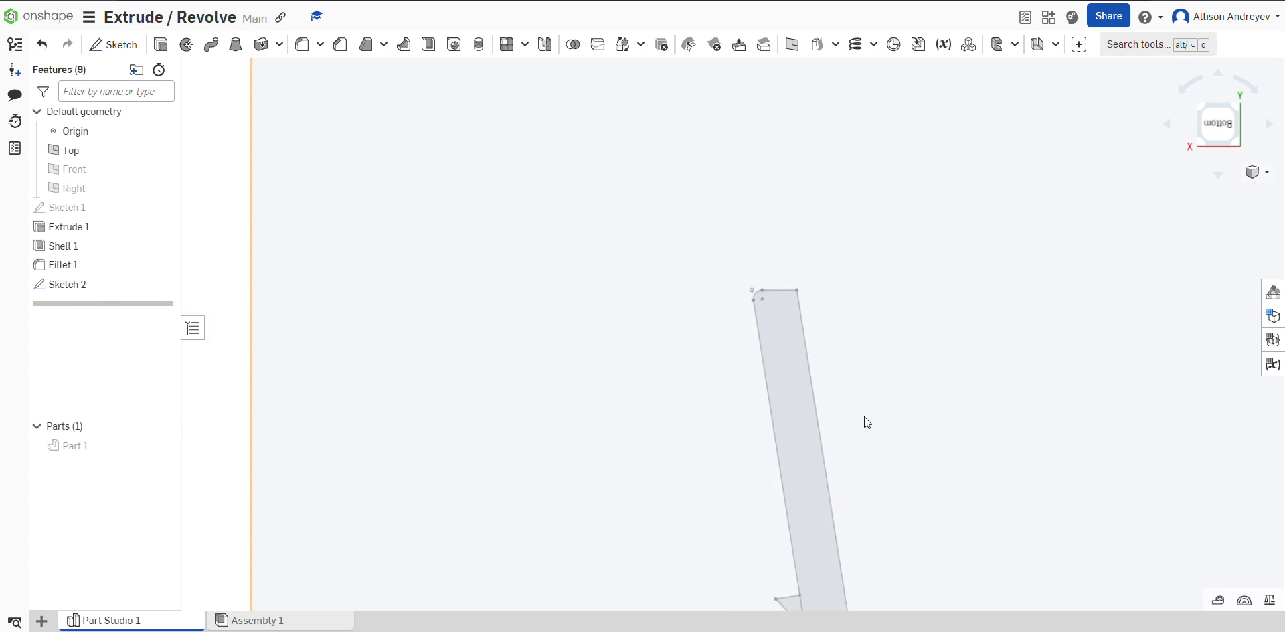
scroll(1012, 521, up, 5)
scroll(1031, 587, down, 3)
scroll(1031, 584, up, 1)
right_drag(1039, 544, 1061, 567)
scroll(1061, 606, up, 3)
scroll(1051, 596, down, 8)
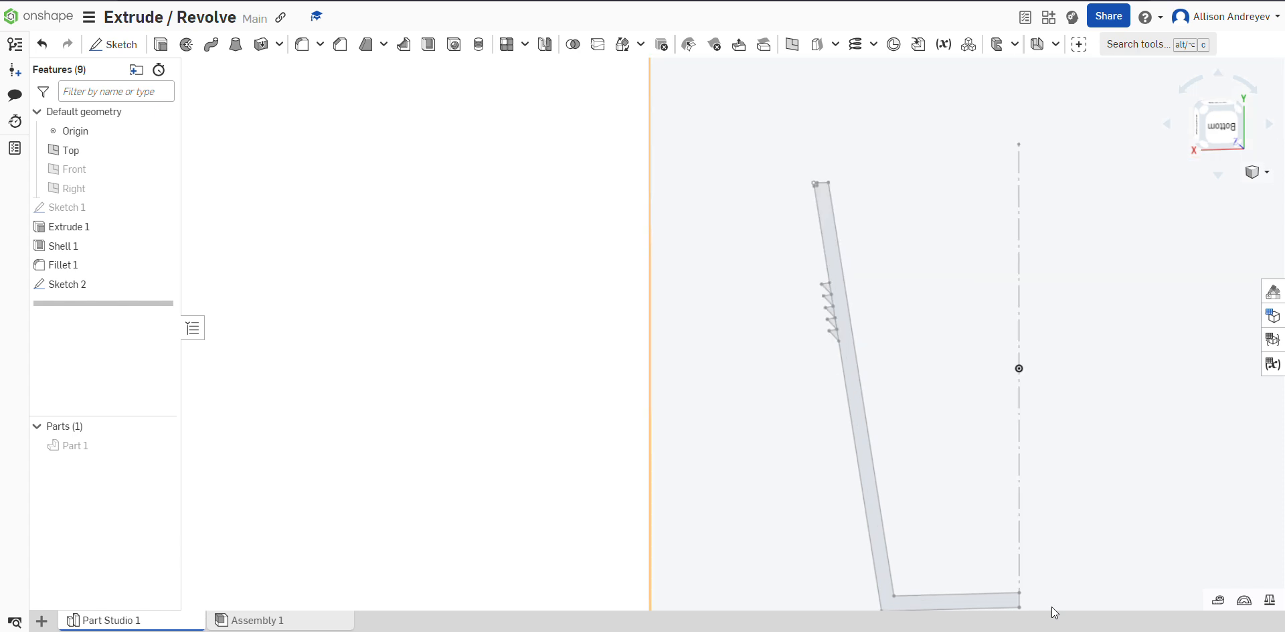
scroll(1059, 602, up, 6)
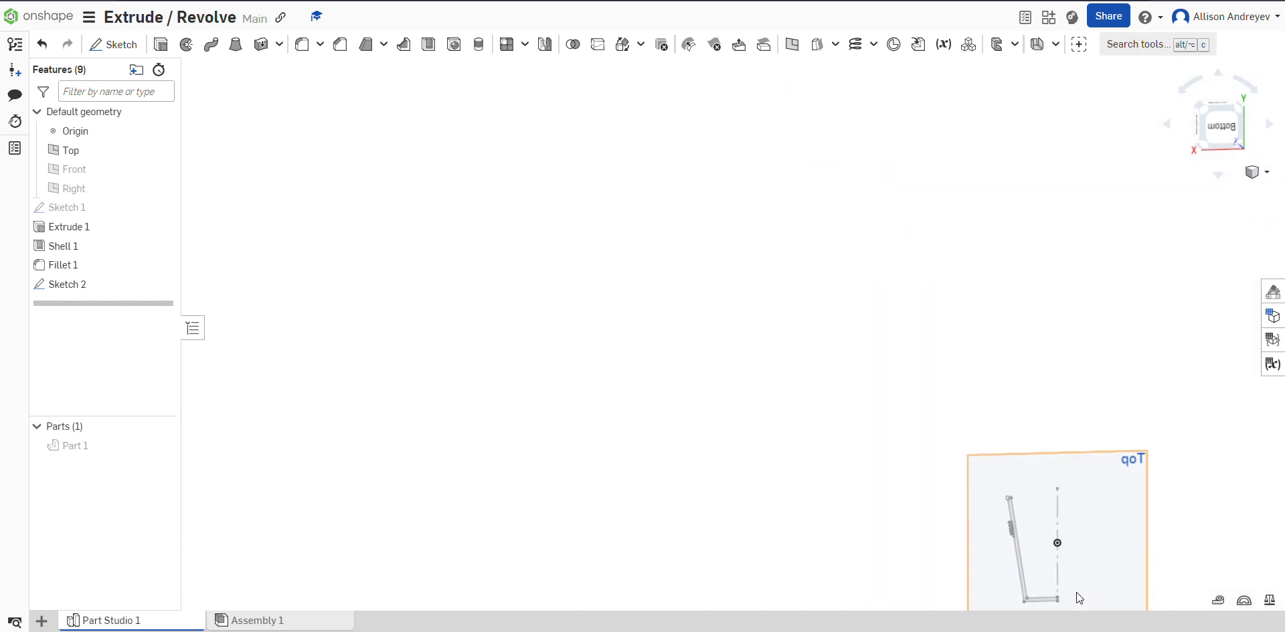
right_click(1108, 575)
click(1135, 566)
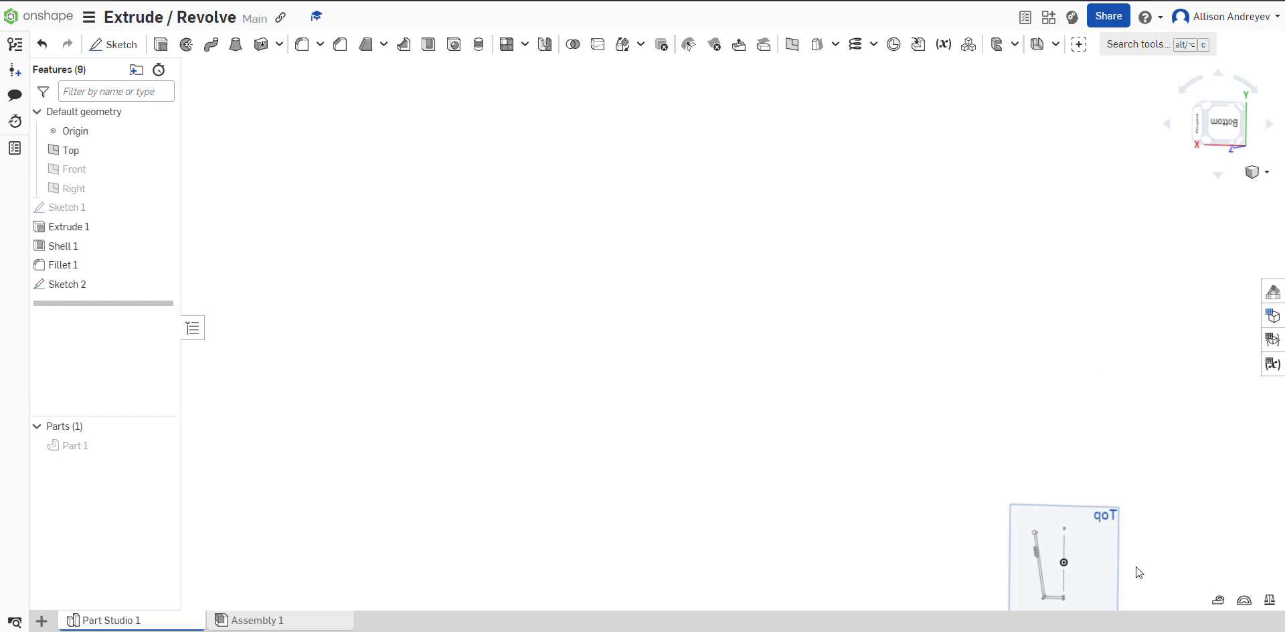
scroll(720, 344, down, 5)
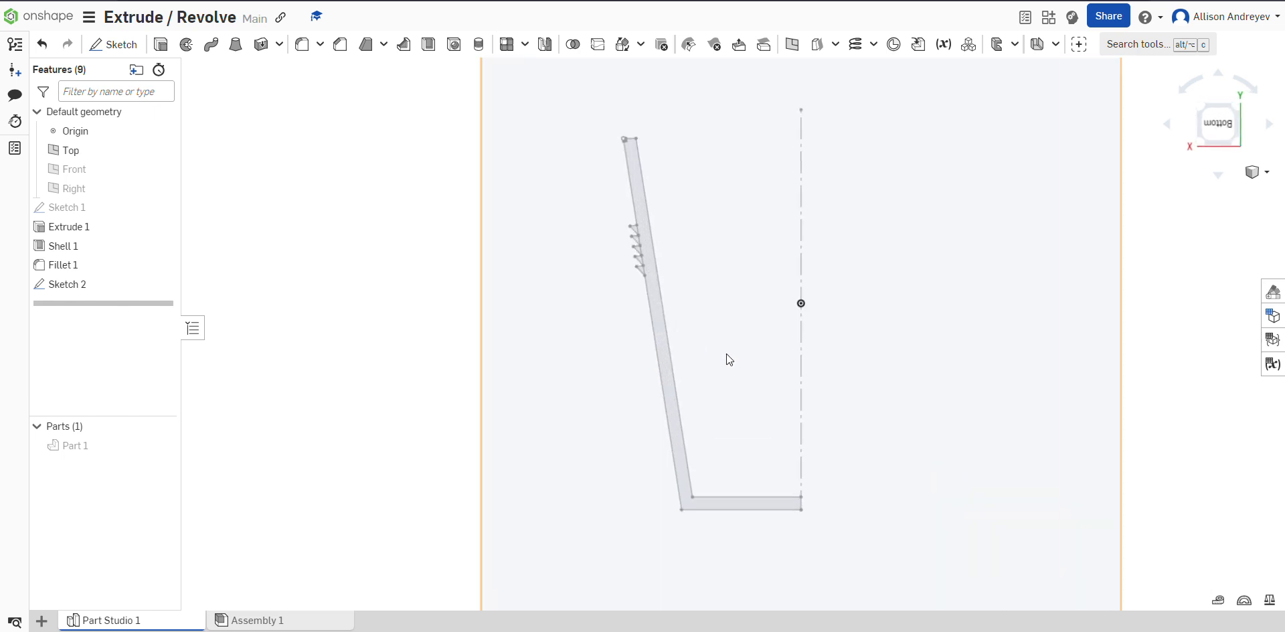
Step: Start a new solid Revolve using the cup wall-and-floor region and all five ridge regions as profiles
click(187, 44)
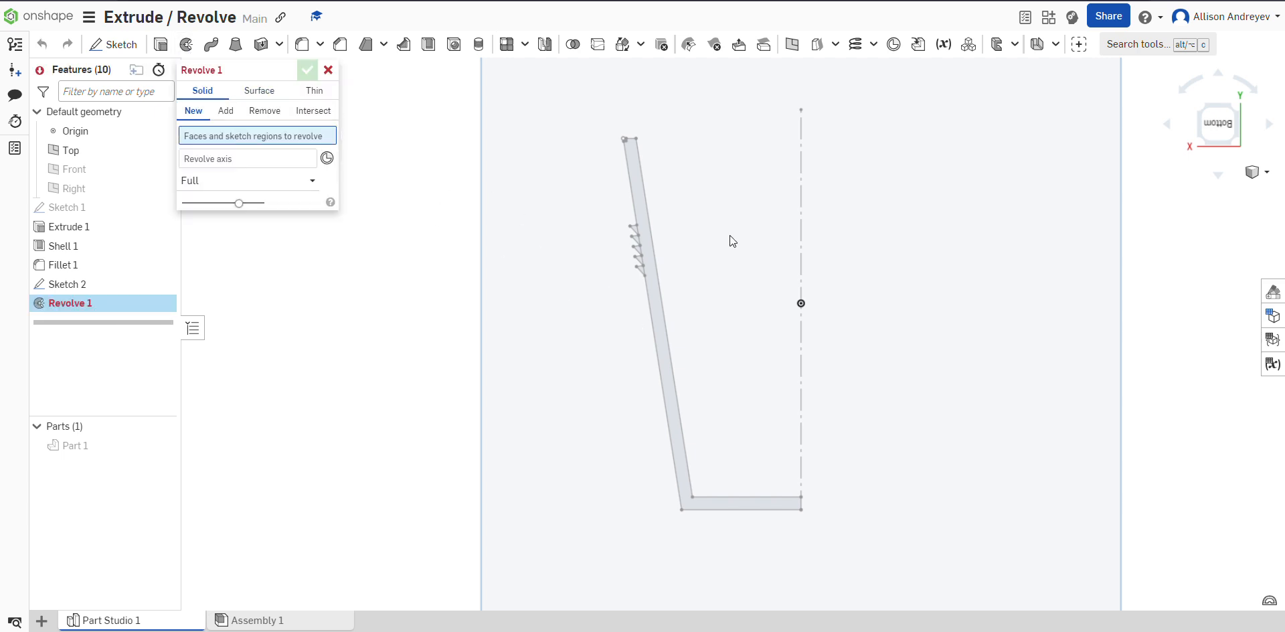
click(636, 198)
scroll(639, 150, up, 5)
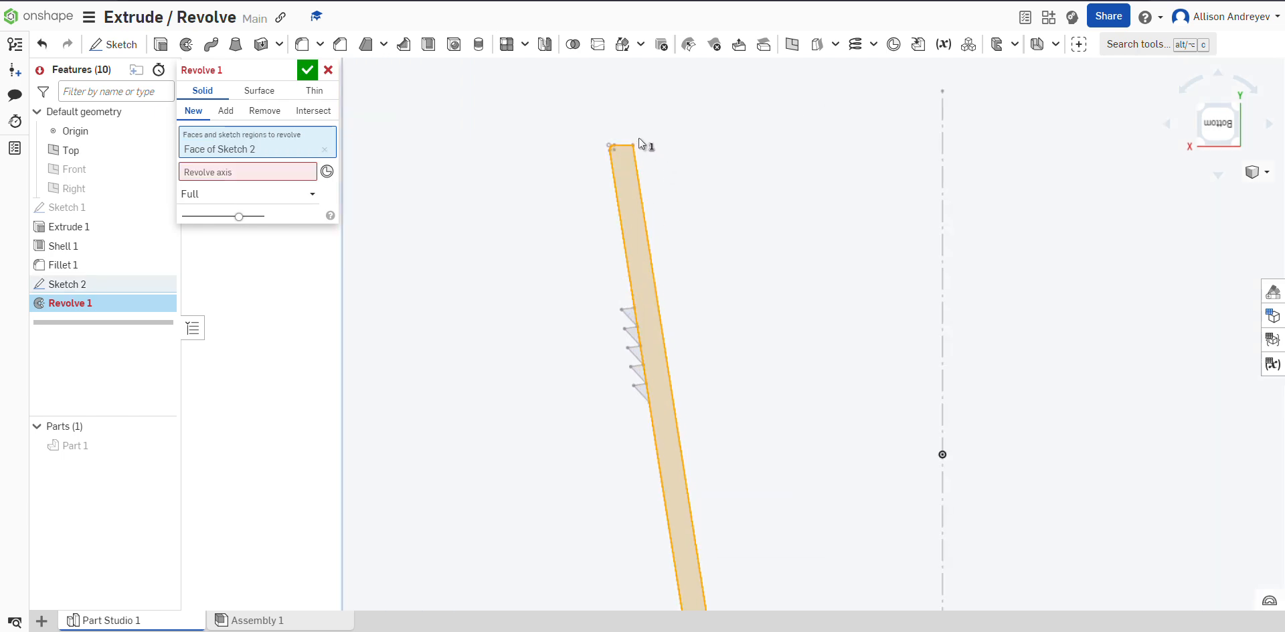
click(649, 462)
click(649, 496)
scroll(669, 508, down, 3)
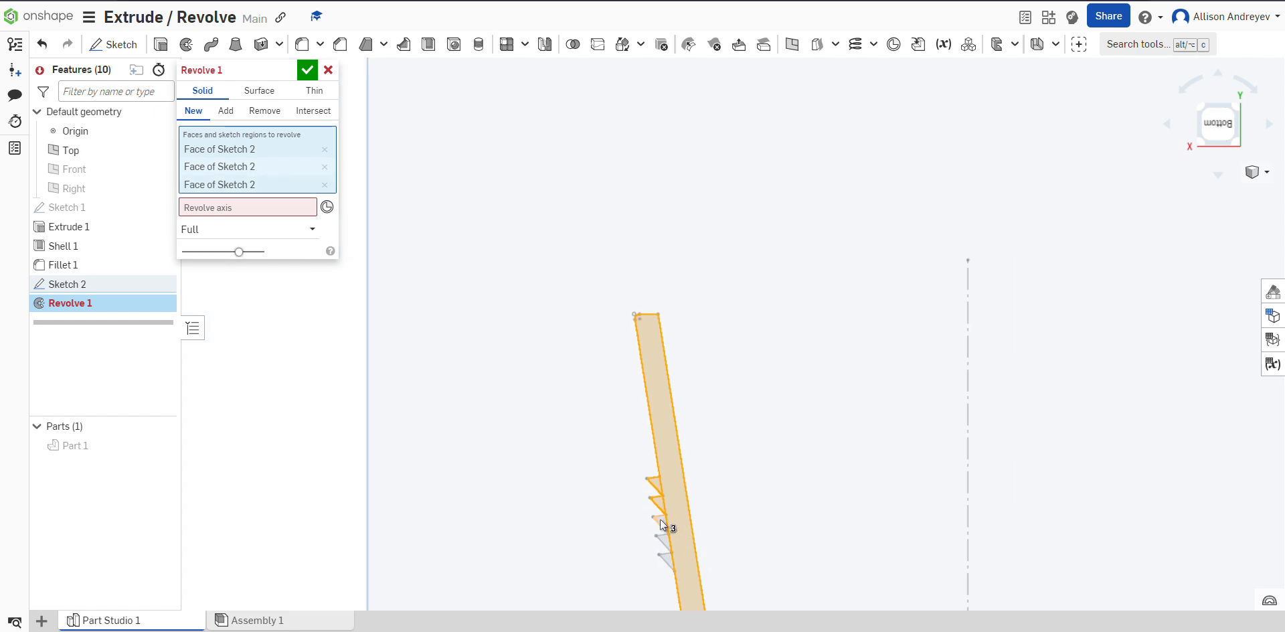
click(660, 520)
click(664, 538)
click(666, 555)
scroll(792, 428, down, 4)
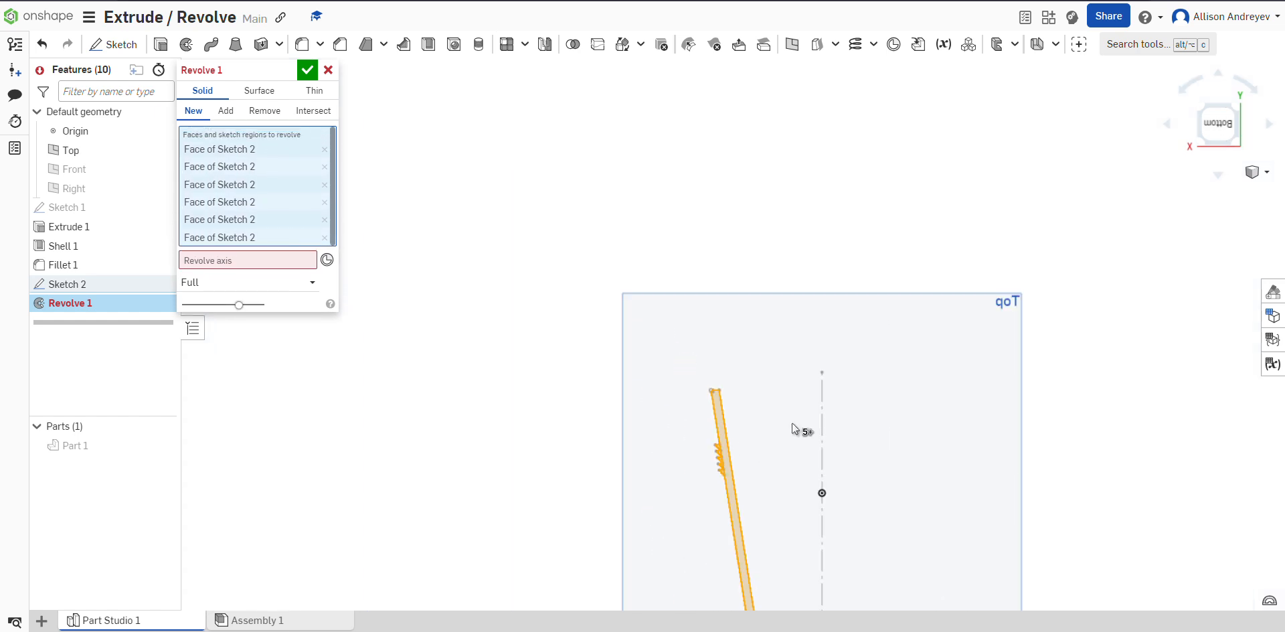
Step: Use the vertical centreline as the revolve axis for a full revolution and view the cup from an angle
scroll(881, 509, down, 3)
right_click(890, 575)
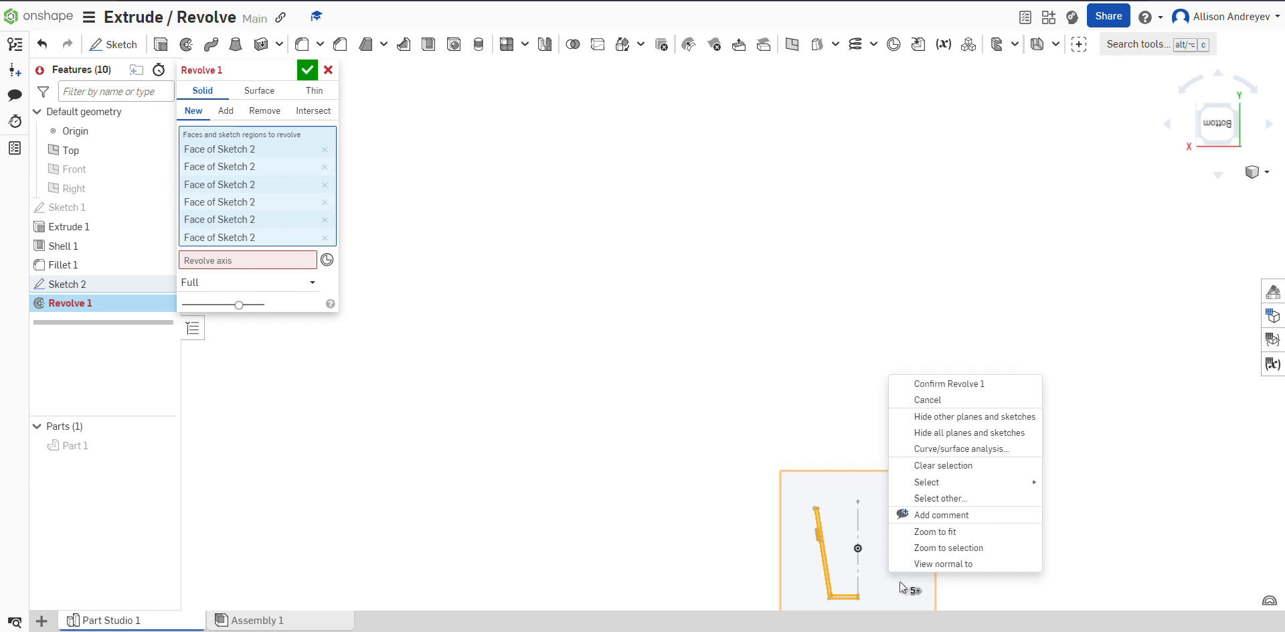
click(942, 563)
scroll(732, 343, up, 6)
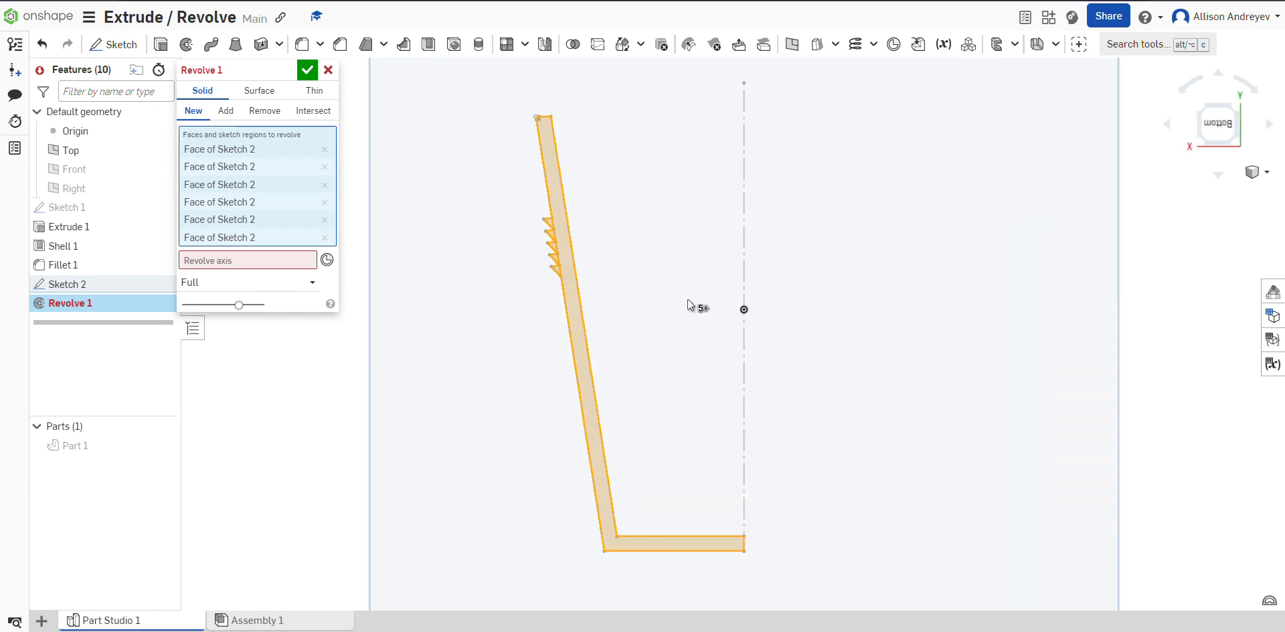
click(246, 260)
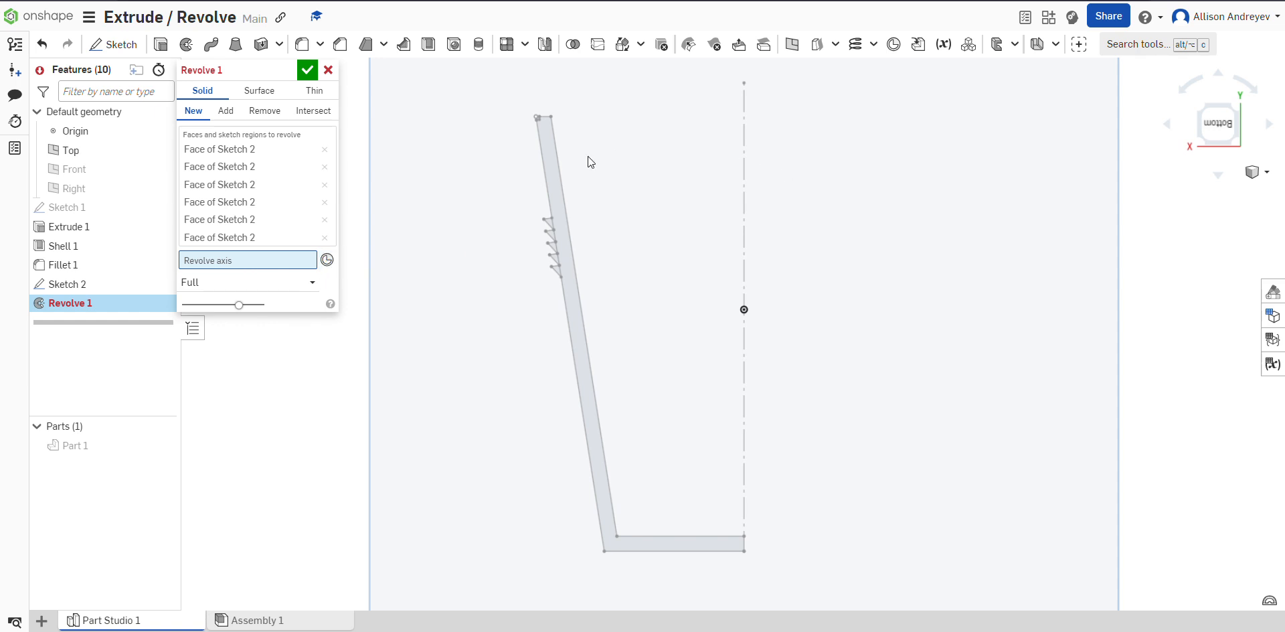
click(744, 242)
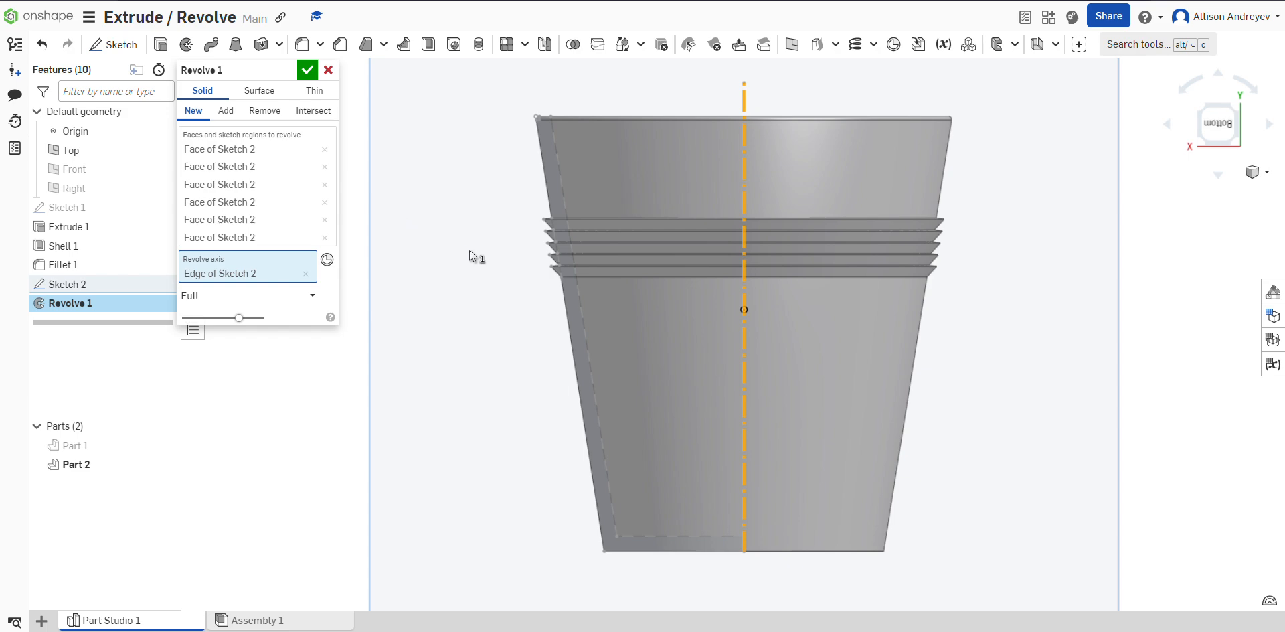
right_drag(469, 252, 580, 302)
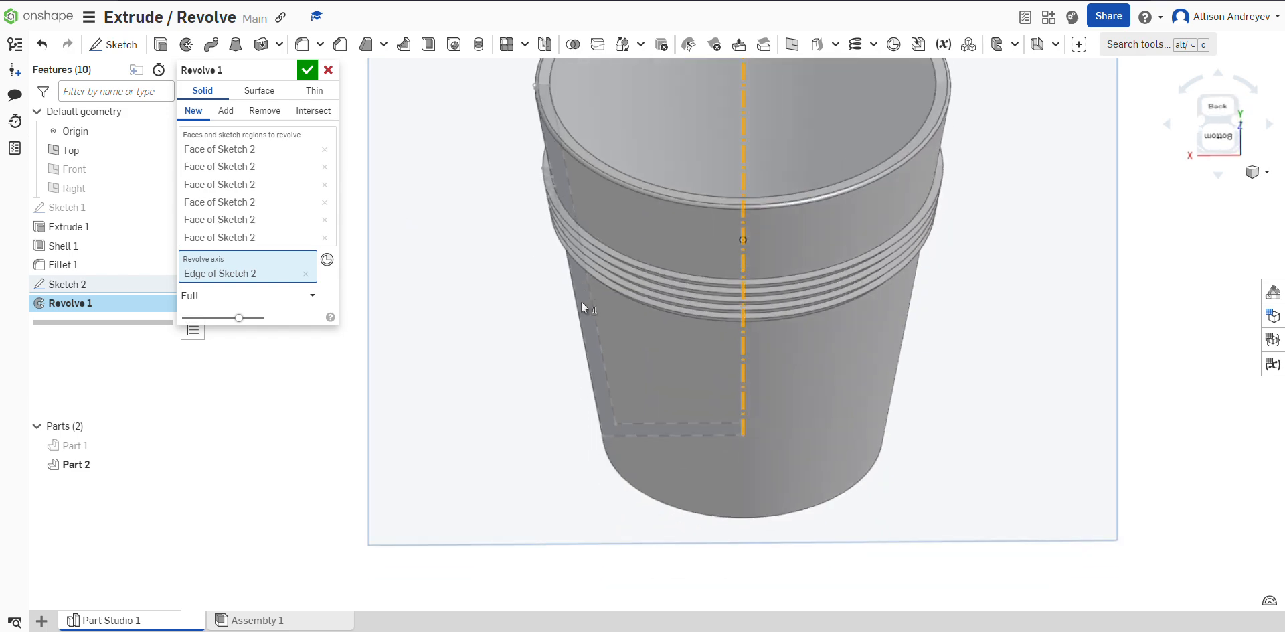
Step: Accept the full revolve and set the appearance of the revolved cup, Part 2, to bright red
click(307, 71)
right_drag(984, 225, 917, 177)
right_click(100, 462)
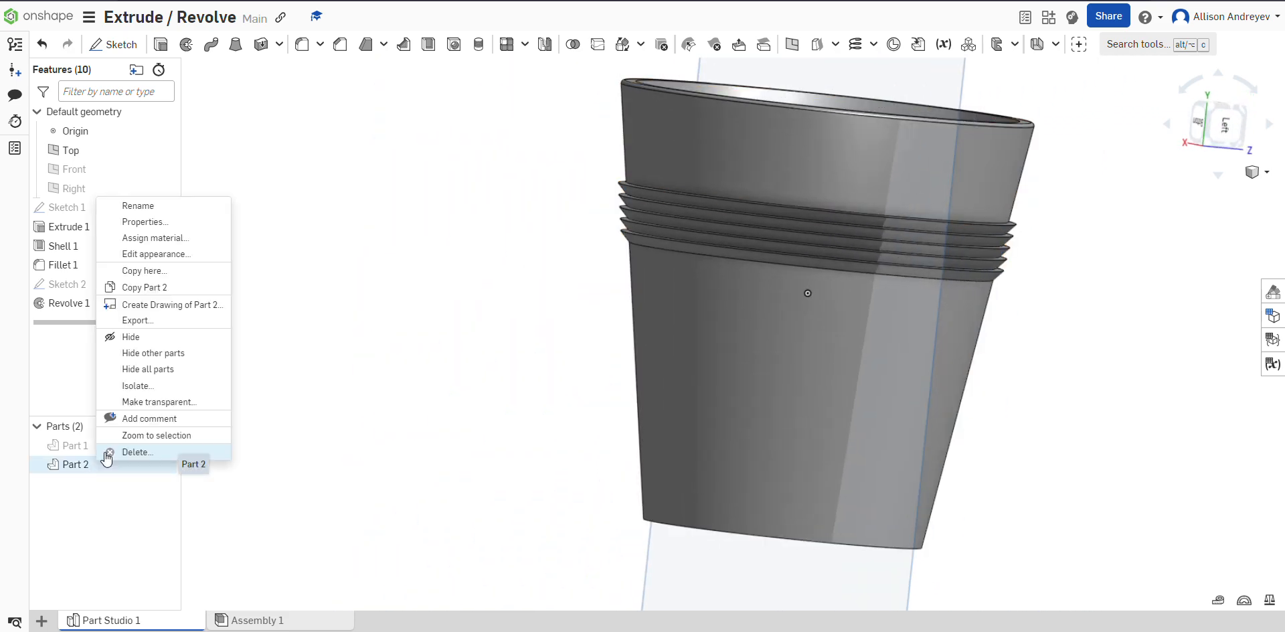
click(196, 255)
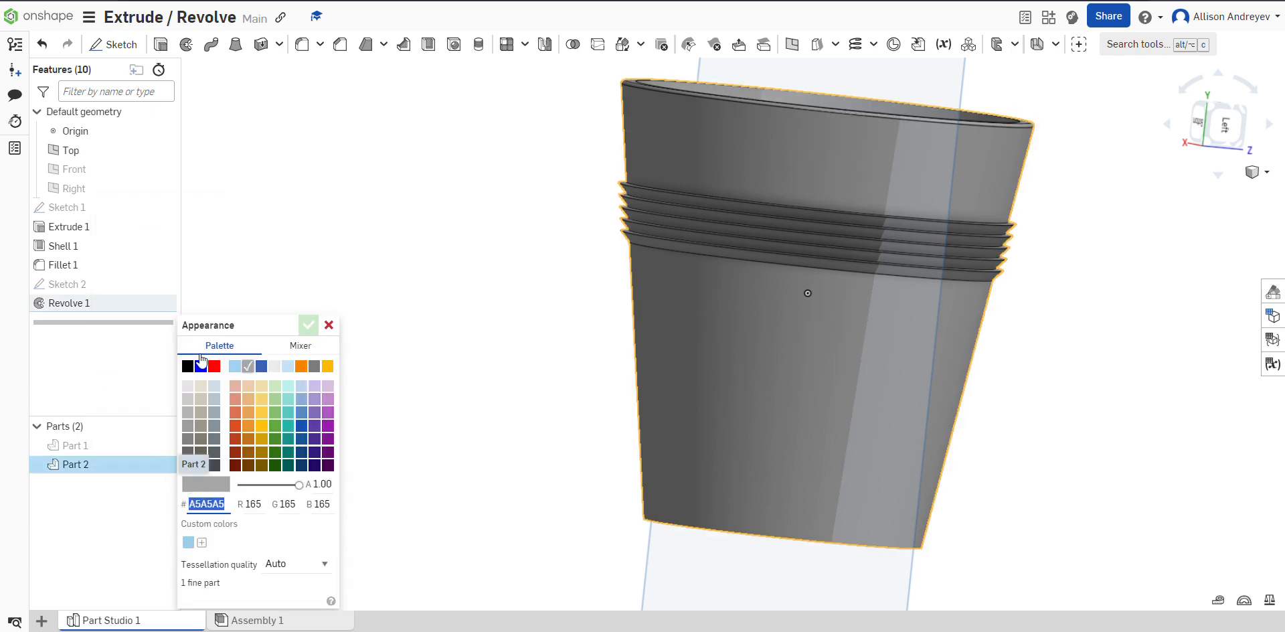
click(214, 366)
click(307, 327)
Step: Examine the red cup's rim, interior and outer ridges close up and from several angles
right_drag(810, 332, 922, 275)
scroll(923, 275, down, 5)
mouse_move(1030, 211)
right_down()
mouse_move(1017, 220)
mouse_move(987, 186)
mouse_move(1026, 215)
mouse_move(996, 237)
mouse_move(1005, 214)
right_up()
scroll(1012, 205, up, 10)
scroll(1010, 216, down, 8)
scroll(542, 117, up, 4)
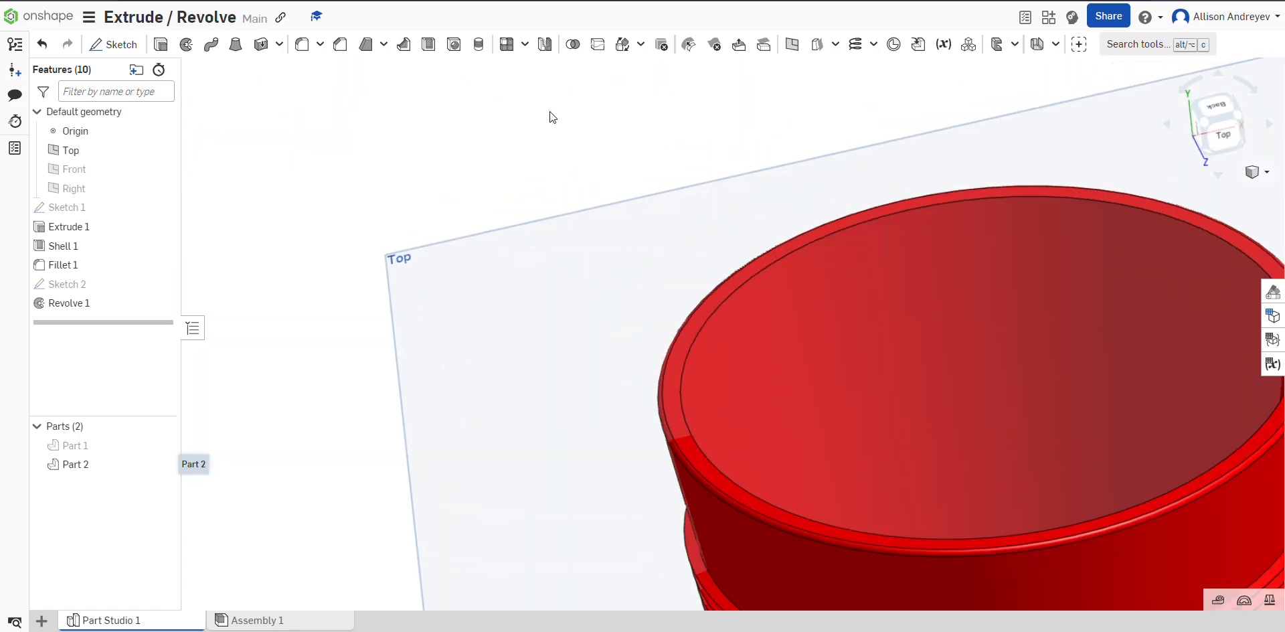
click(702, 332)
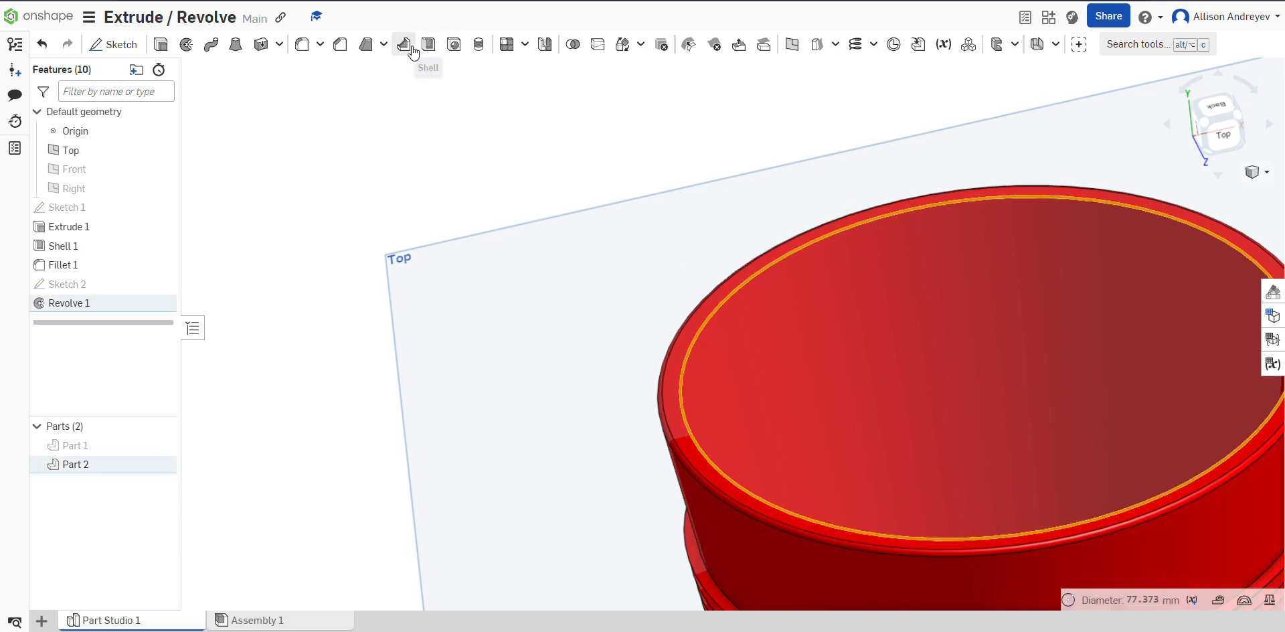
scroll(588, 242, down, 3)
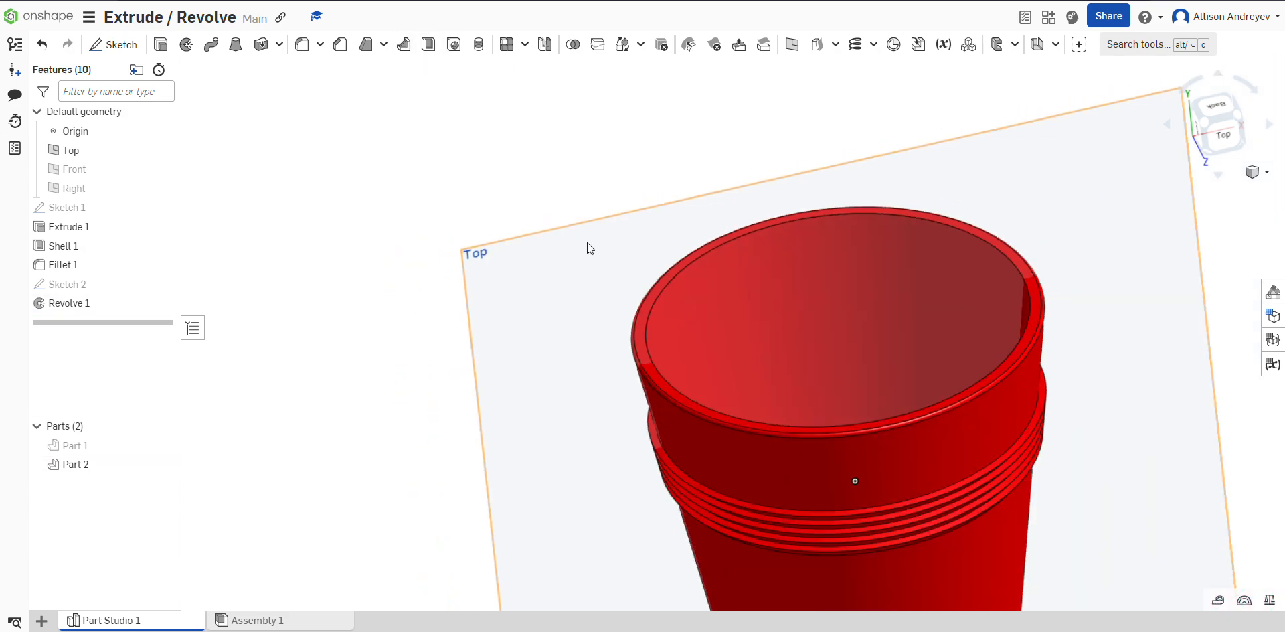
right_drag(588, 242, 1049, 435)
scroll(1049, 439, down, 5)
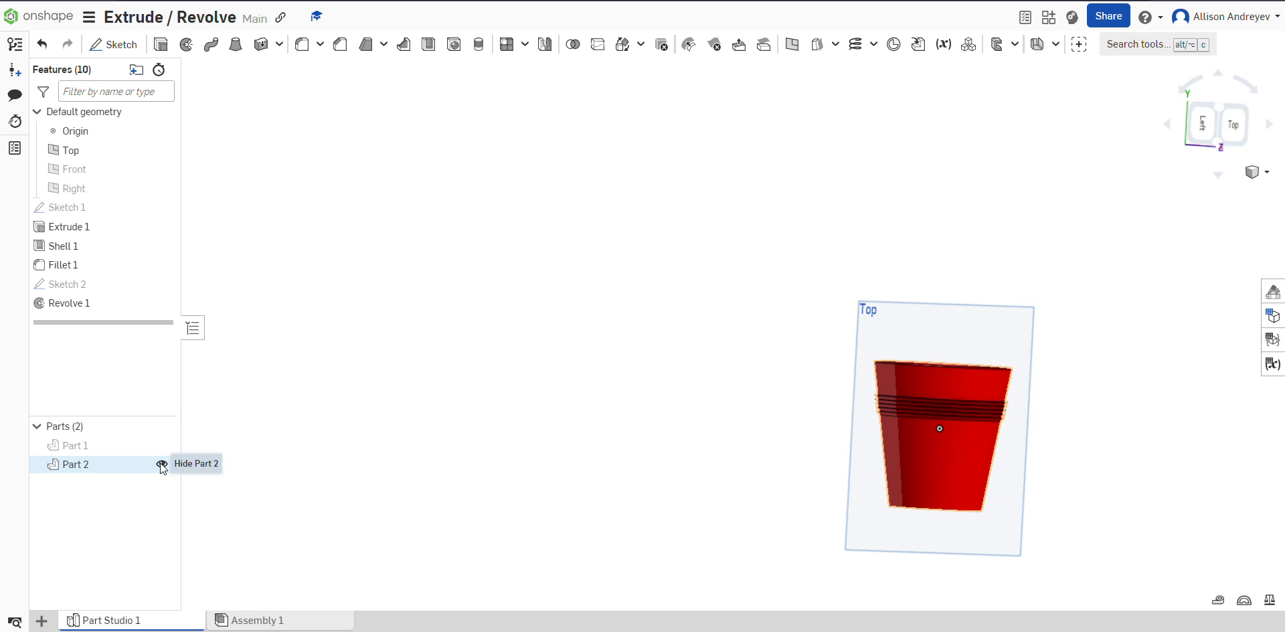
Step: Compare the revolved cup with the extruded container by switching the visibility of Part 1 and Part 2 on and off
click(162, 463)
click(162, 464)
click(162, 445)
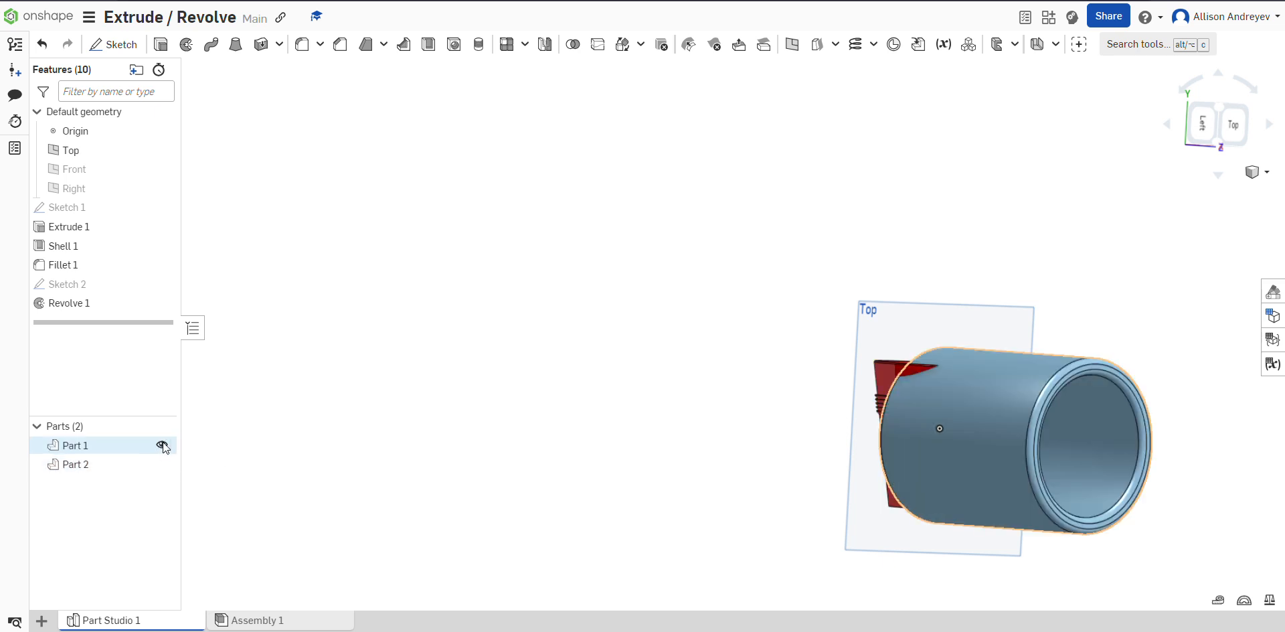
click(162, 446)
click(162, 445)
click(162, 446)
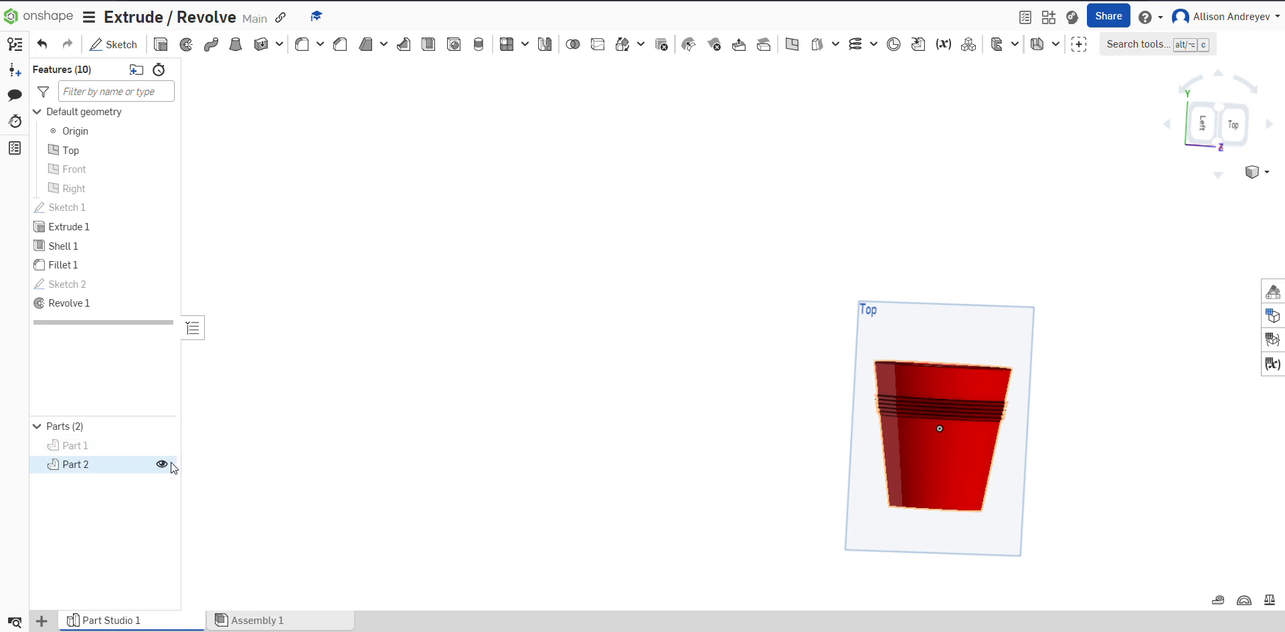
click(162, 463)
click(161, 463)
Step: Show Part 1, hide Part 2 and view the extruded container isometrically
click(162, 445)
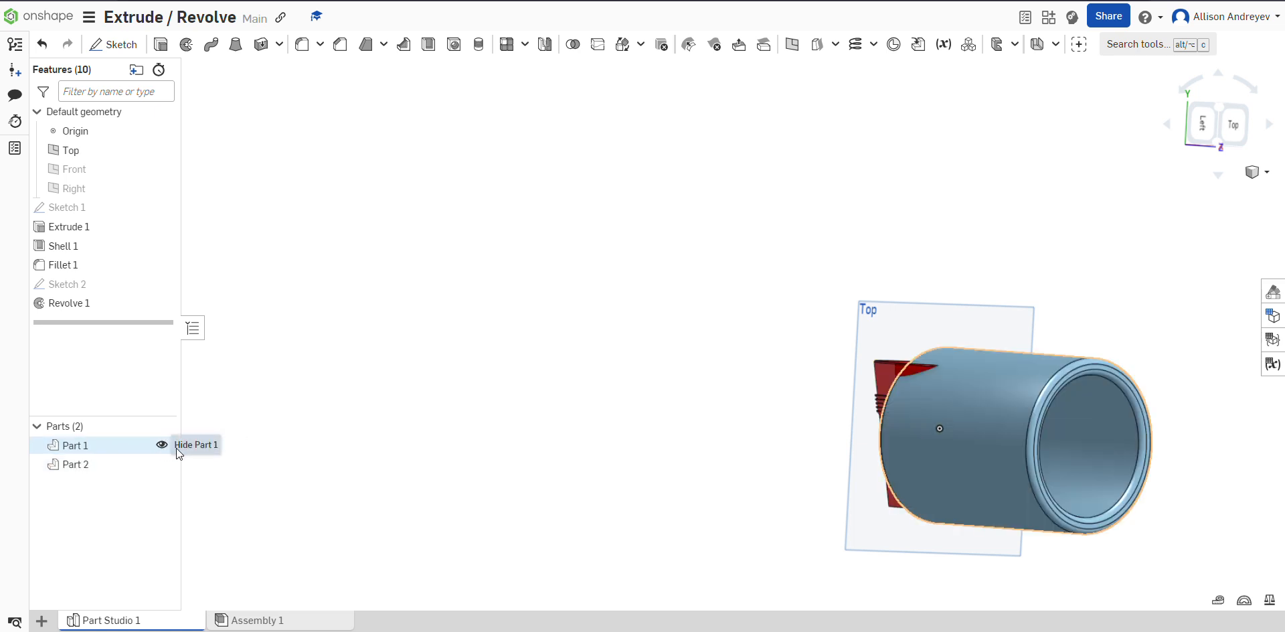
click(162, 464)
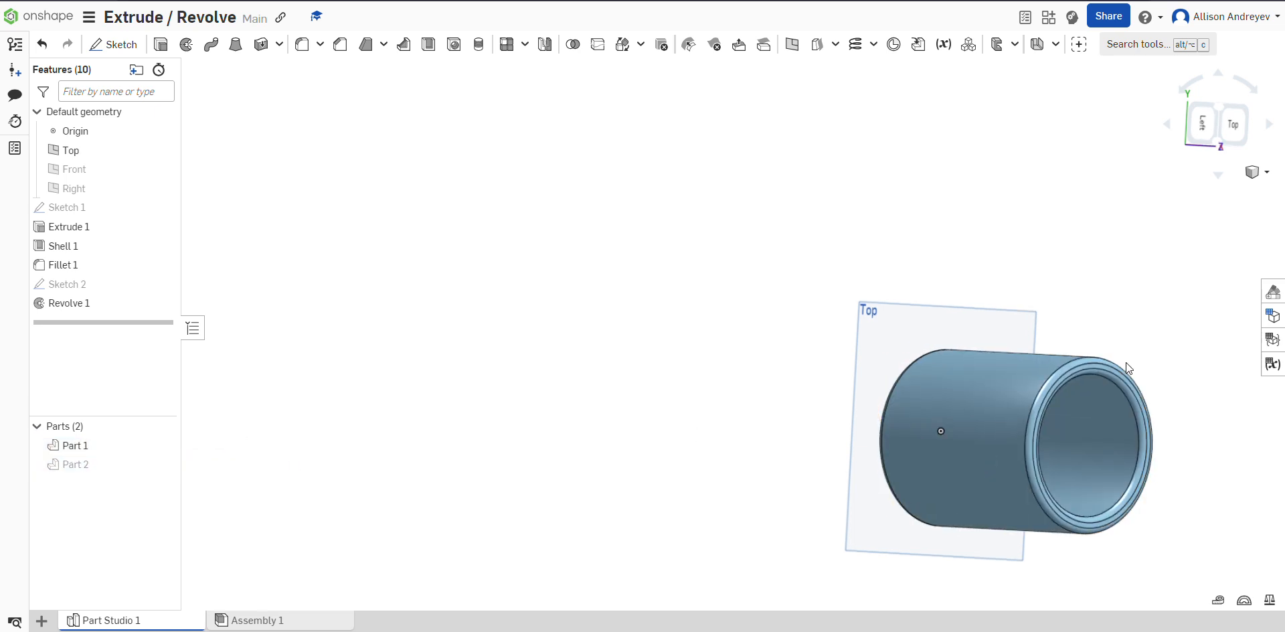
key(shift+7)
Step: Set the appearance of Part 1 to the medium blue palette colour 5387C0, trying darker and lighter blues first
right_click(104, 446)
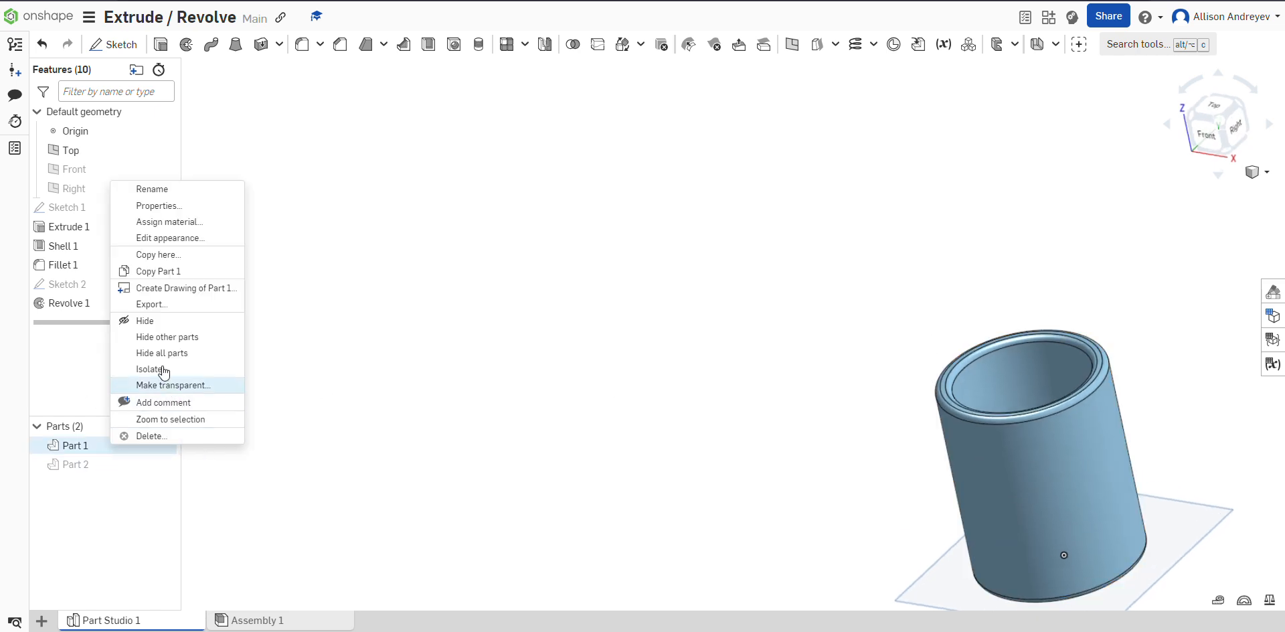
click(214, 238)
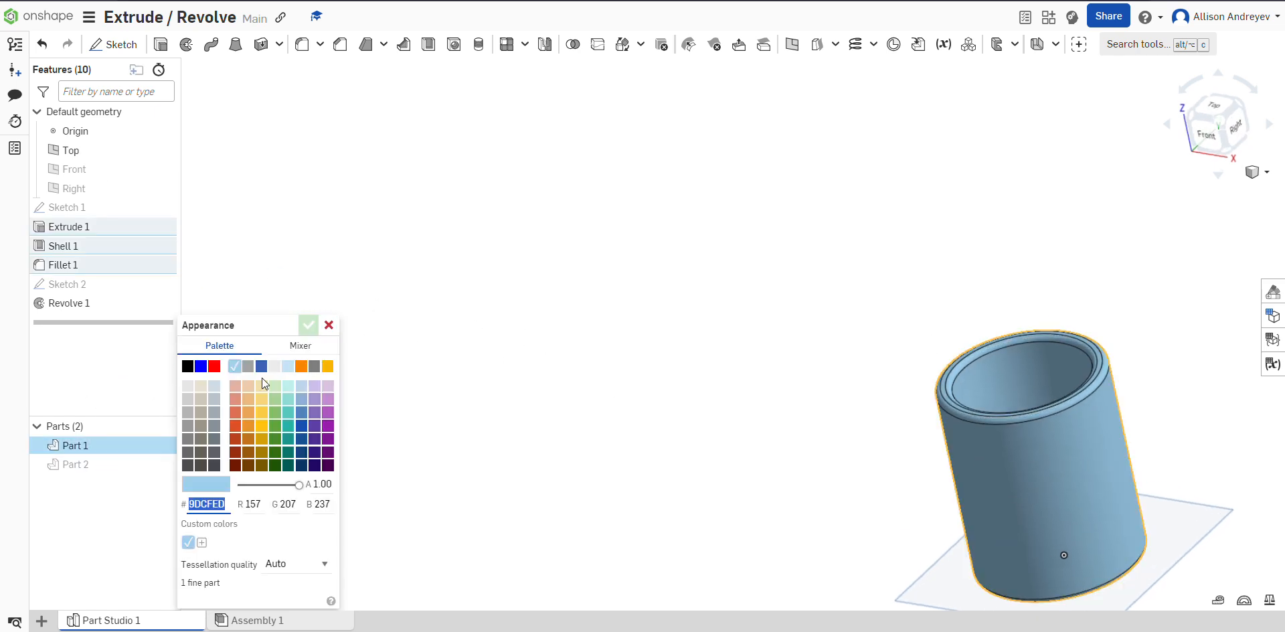
click(201, 366)
click(301, 425)
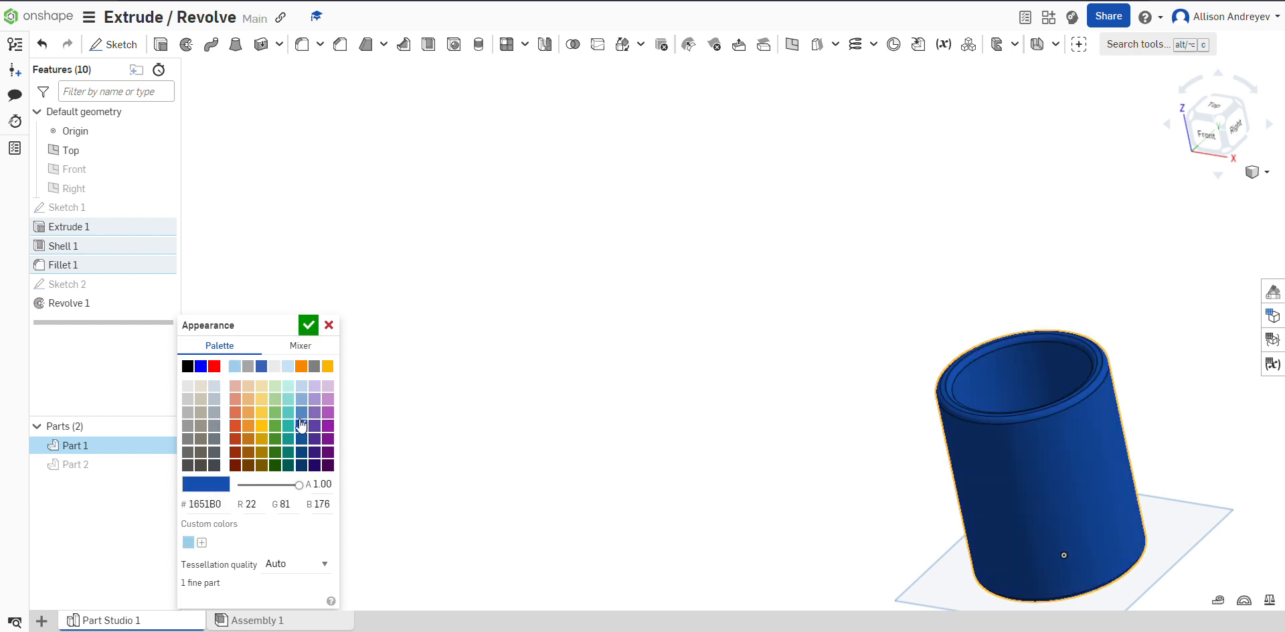
click(301, 413)
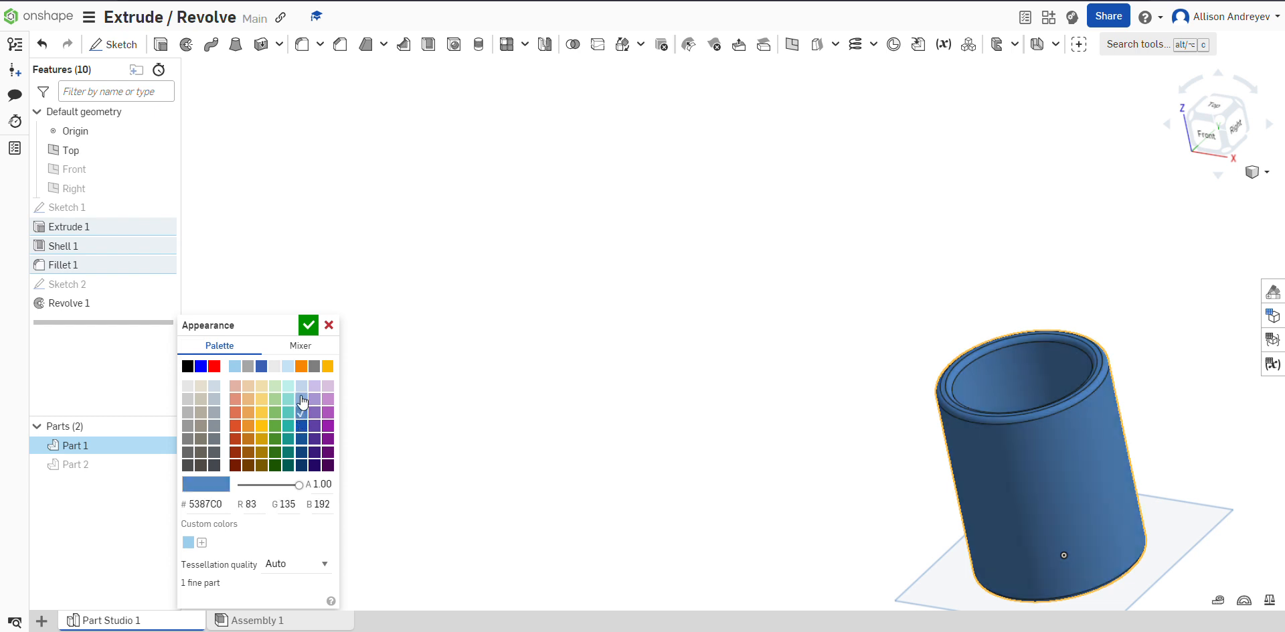
click(303, 401)
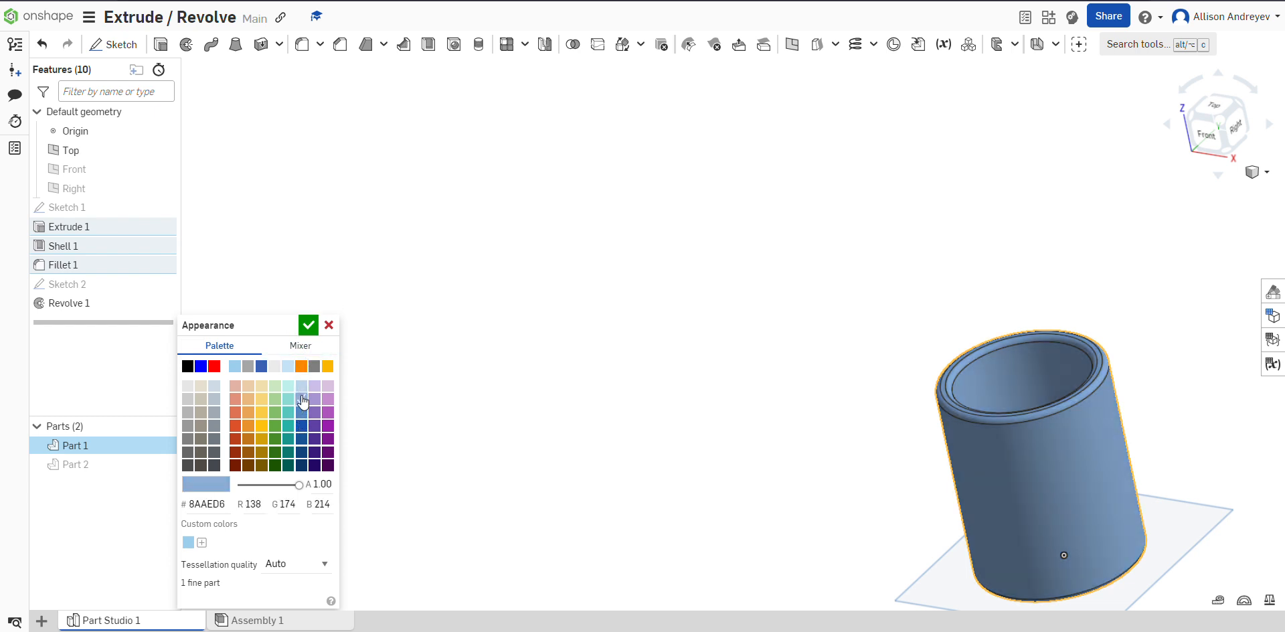
click(304, 411)
click(308, 326)
Step: Check the blue container from the front, hide it and show the red cup, Part 2, viewed from the side
key(shift+1)
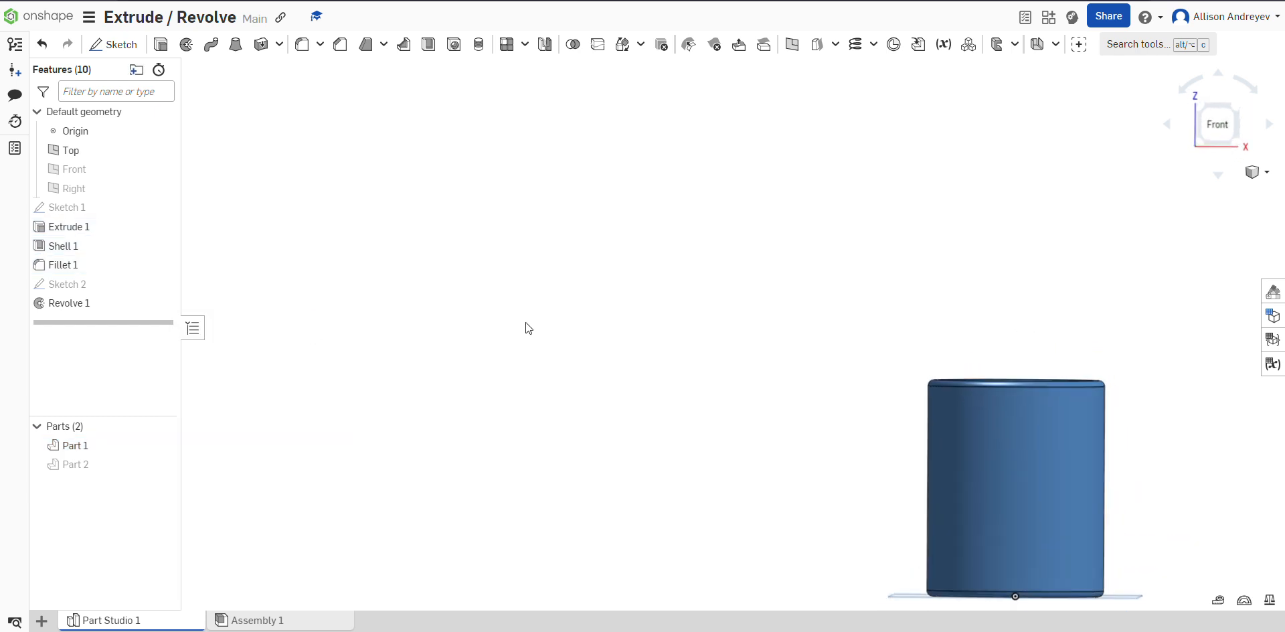
scroll(1149, 434, up, 1)
scroll(1150, 434, down, 4)
scroll(1145, 479, up, 4)
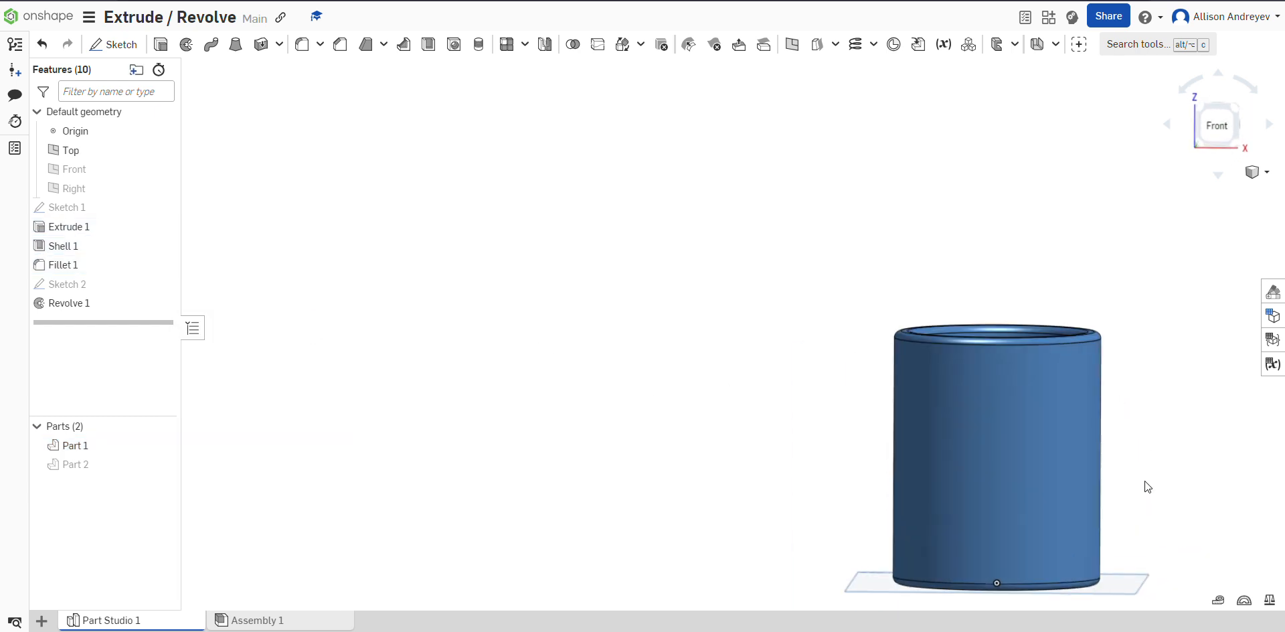
mouse_move(1144, 480)
right_down()
mouse_move(1135, 534)
mouse_move(1125, 487)
right_up()
click(164, 444)
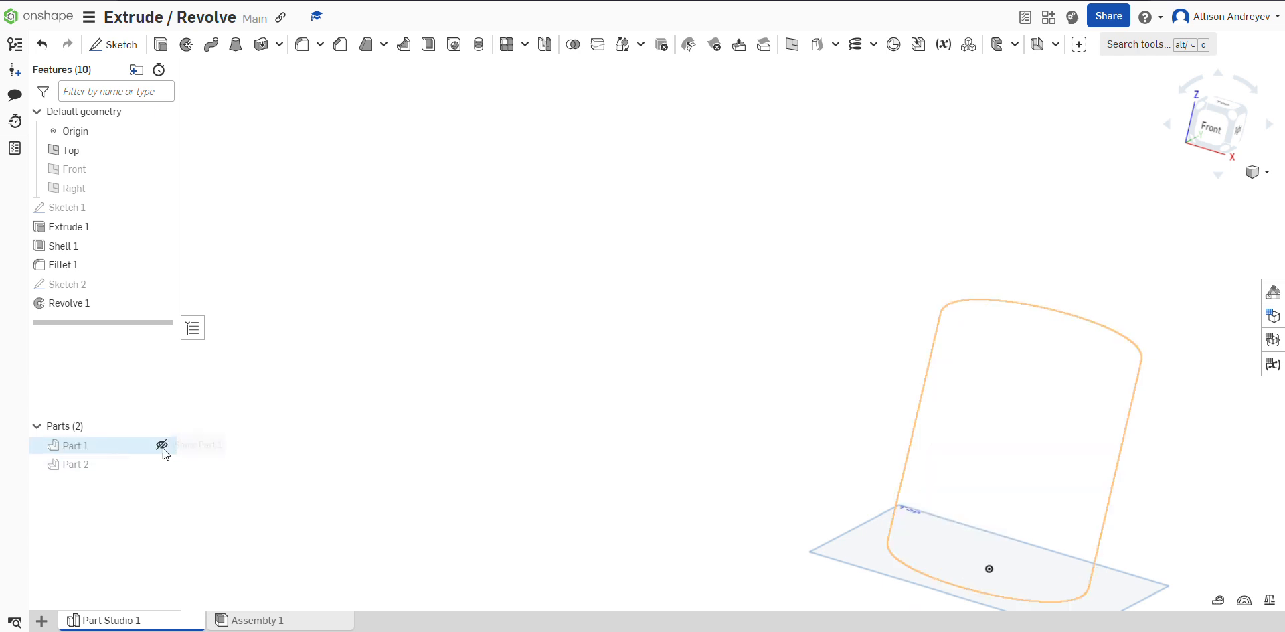
click(163, 464)
right_drag(937, 548, 983, 592)
scroll(1101, 472, up, 5)
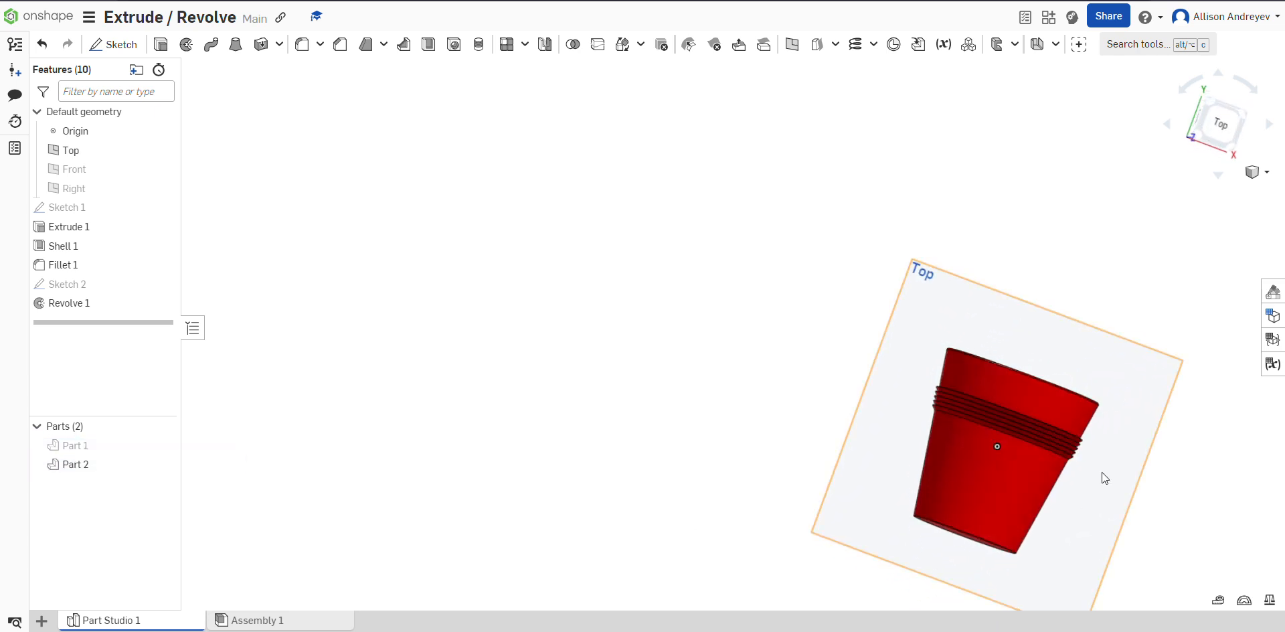
right_drag(1105, 426, 1054, 407)
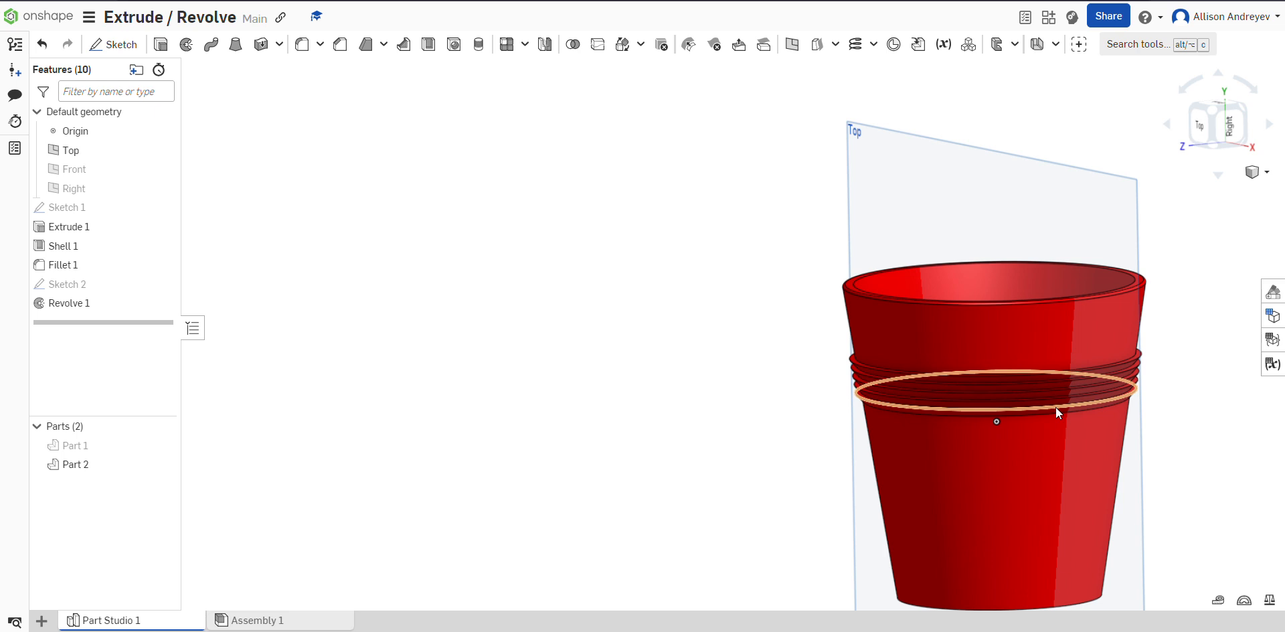